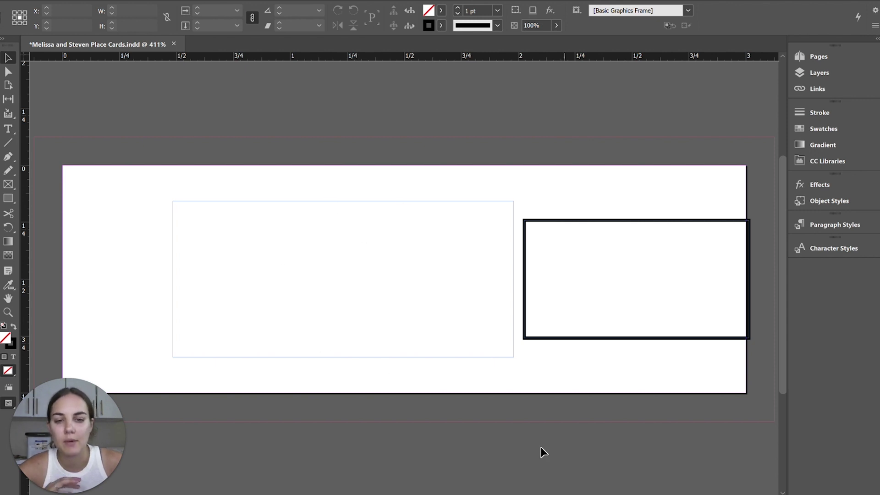
# Compare the card layout and its bordered rectangle frame against the menu-card reference photo.
pyautogui.click(530, 472)
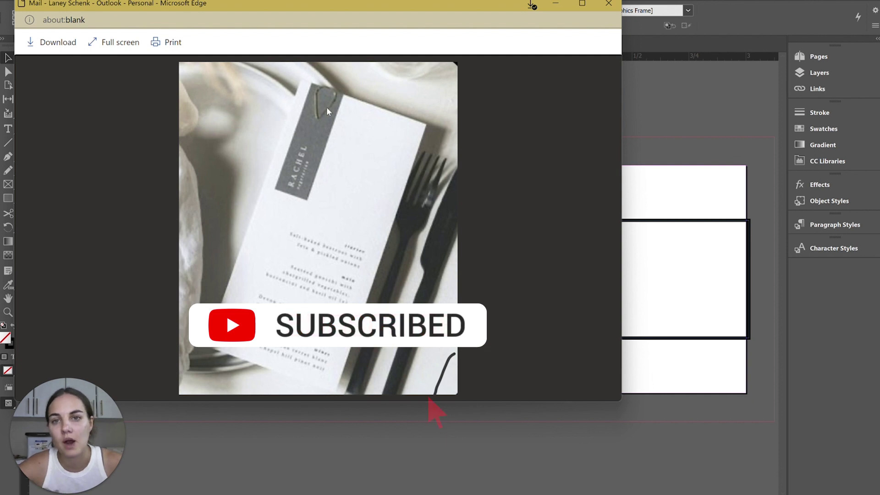
pyautogui.click(566, 6)
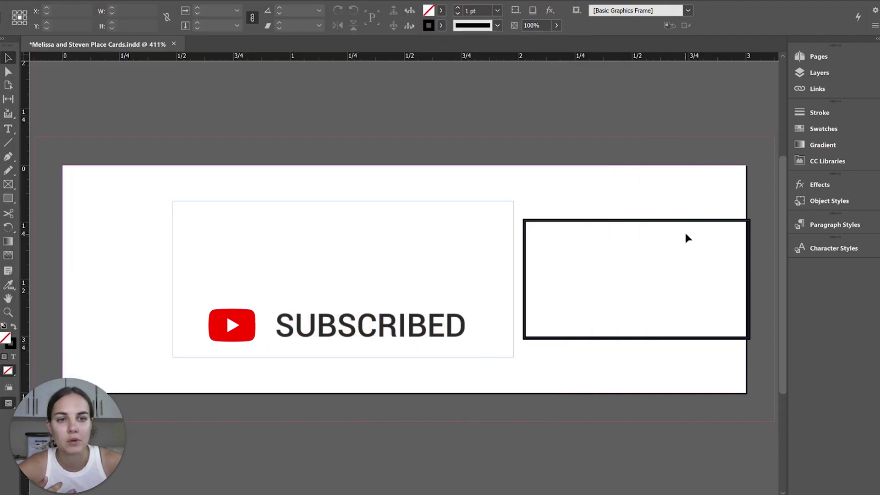
pyautogui.click(687, 220)
pyautogui.click(662, 192)
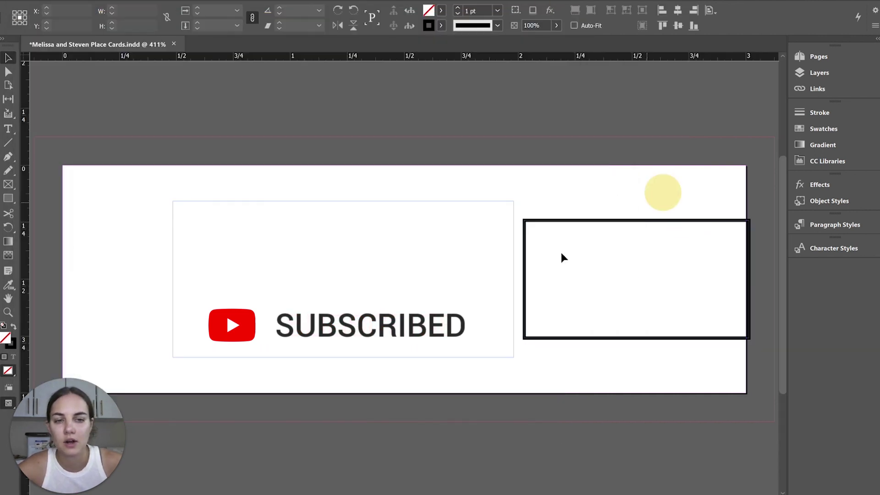
pyautogui.click(524, 452)
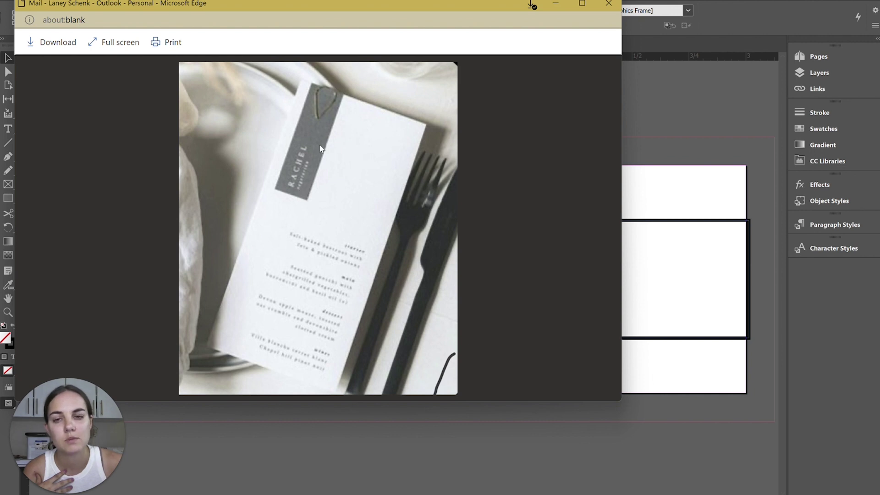
pyautogui.click(556, 4)
pyautogui.click(508, 470)
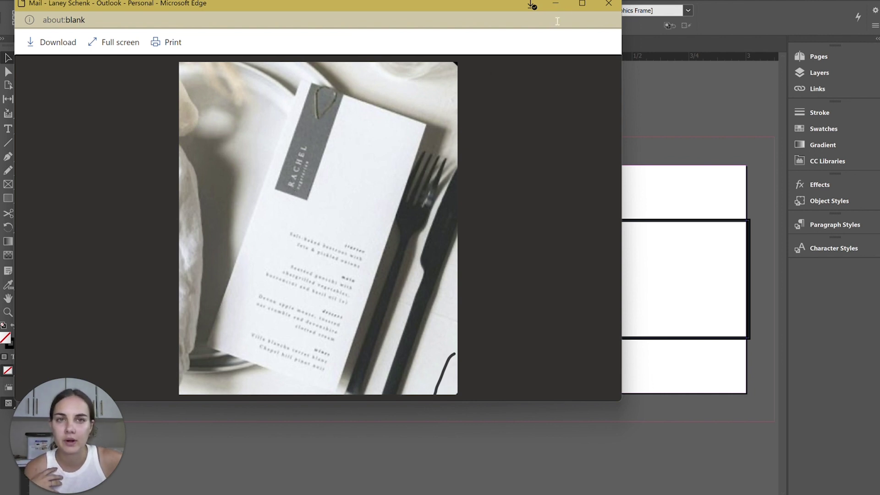
# Switch to the guest spreadsheet and scroll through the Meal column entries from C1 down.
pyautogui.click(568, 3)
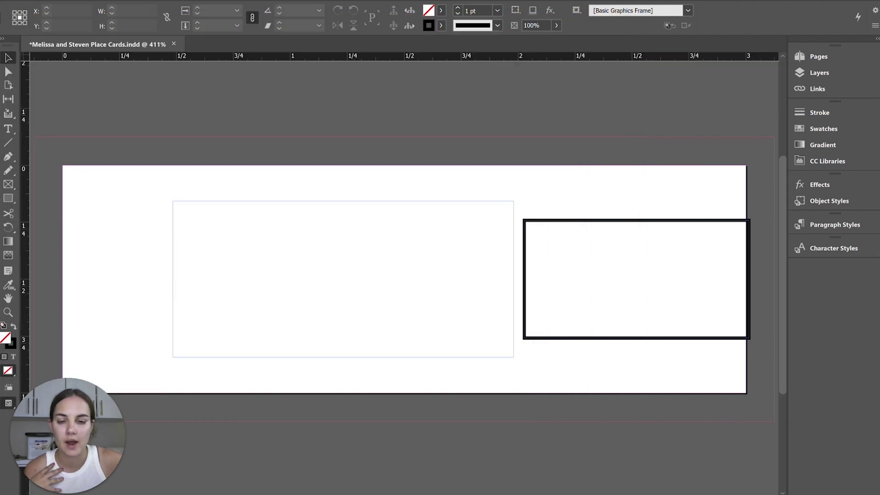
pyautogui.moveTo(449, 490)
pyautogui.click(412, 458)
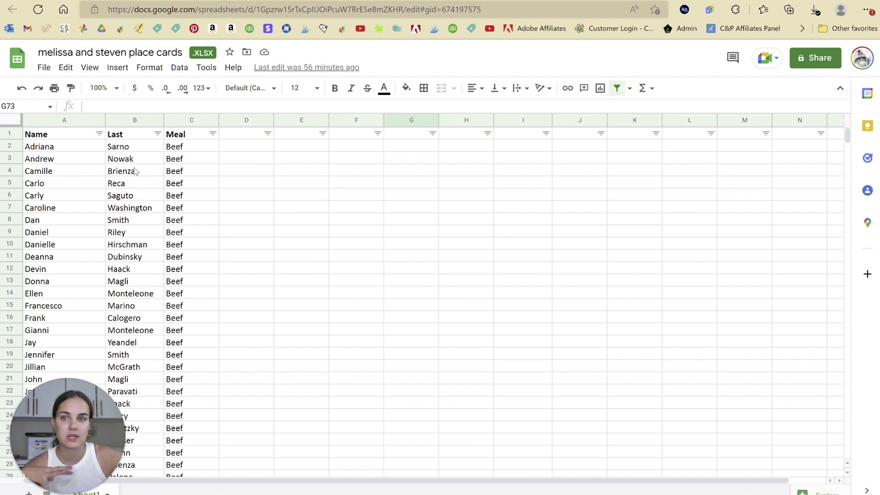
pyautogui.click(191, 136)
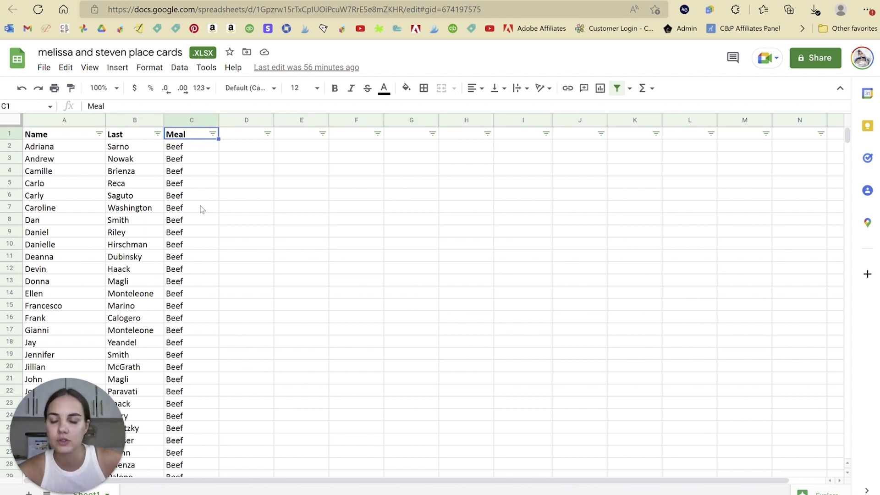
pyautogui.scroll(-12, 194, 226)
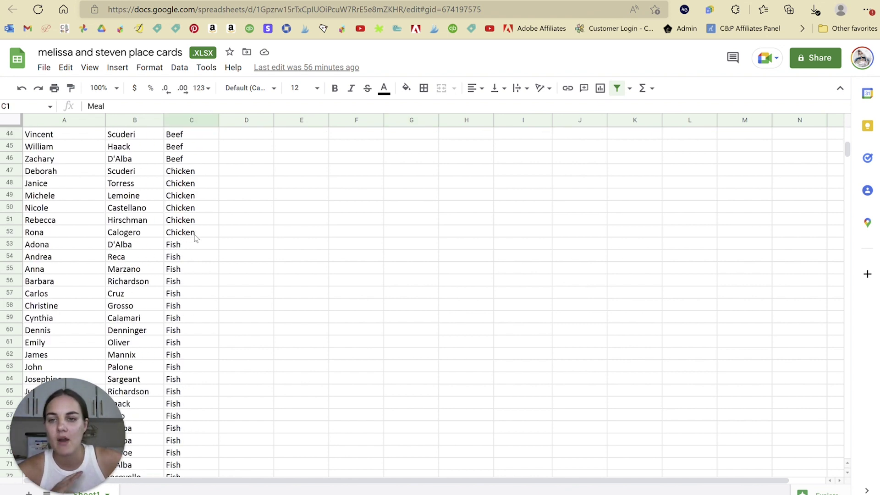
pyautogui.scroll(-8, 198, 241)
pyautogui.scroll(20, 198, 243)
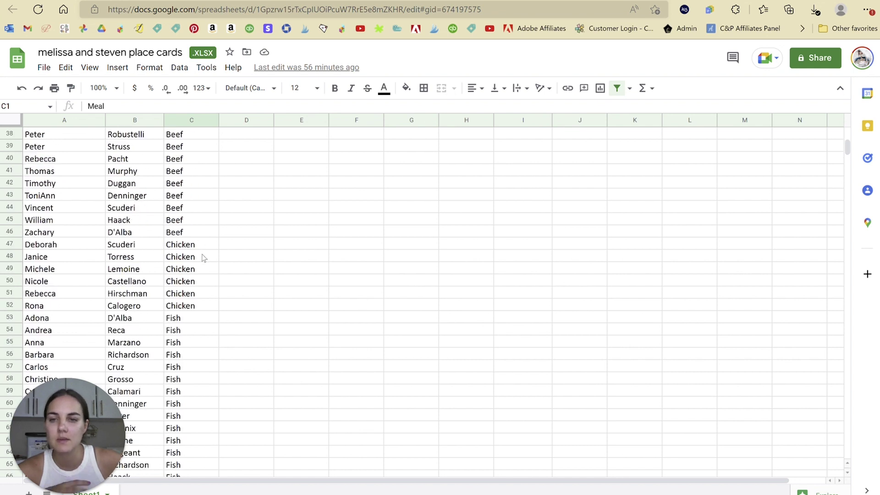
pyautogui.click(190, 148)
pyautogui.scroll(-18, 209, 252)
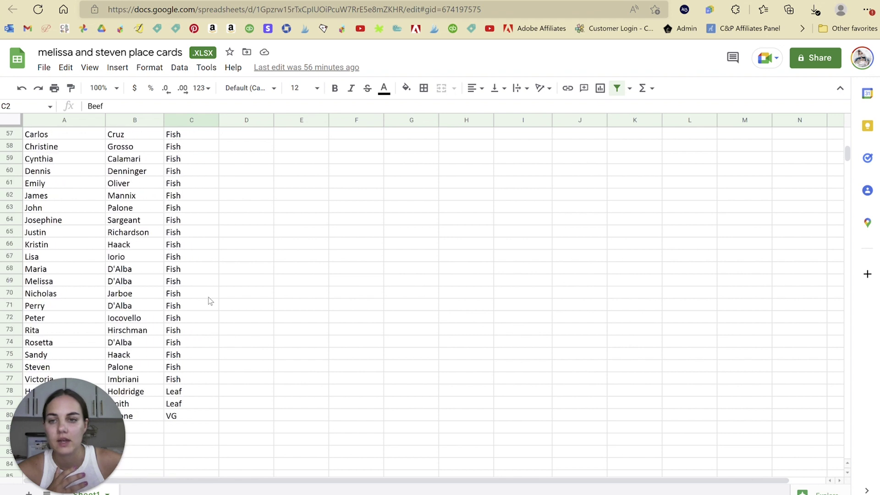
pyautogui.scroll(9, 207, 296)
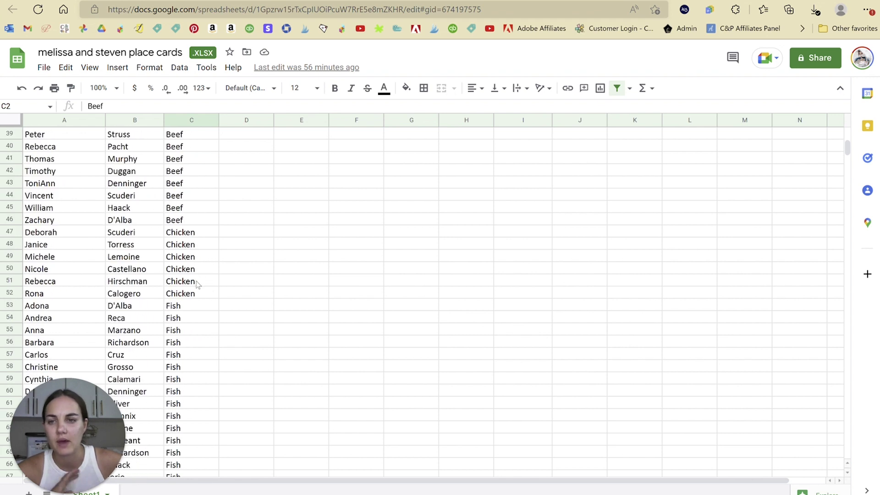
pyautogui.scroll(9, 199, 282)
# Sort the guest list A→Z by Meal and inspect the Beef, Leaf and VG groups.
pyautogui.click(213, 133)
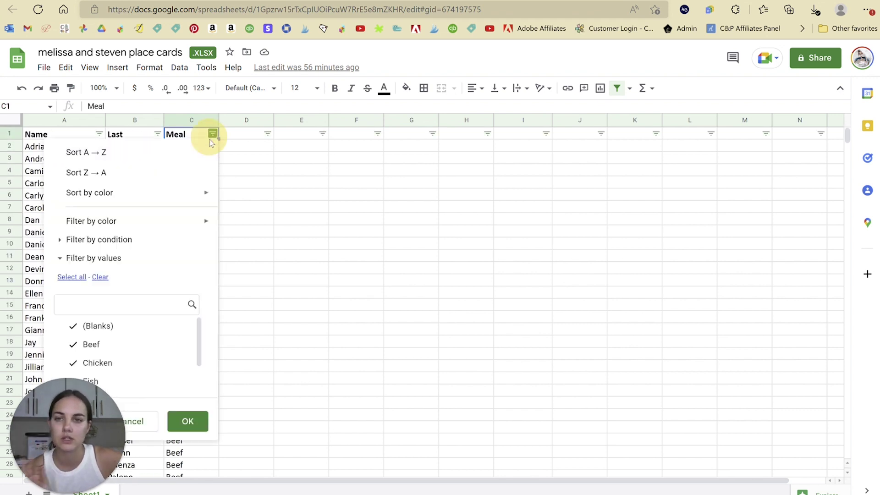
pyautogui.click(211, 156)
pyautogui.moveTo(181, 146); pyautogui.dragTo(189, 443)
pyautogui.click(200, 414)
pyautogui.scroll(-12, 204, 358)
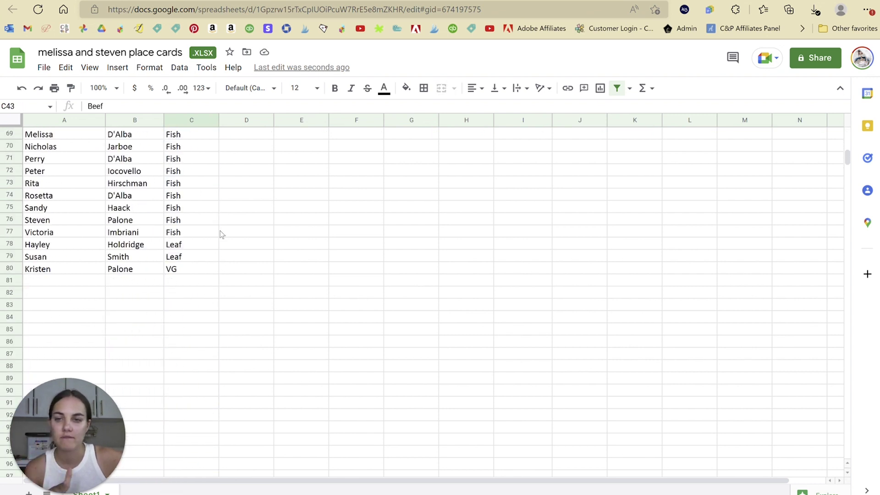
pyautogui.moveTo(202, 244)
pyautogui.mouseDown()
pyautogui.moveTo(200, 265)
pyautogui.moveTo(198, 258)
pyautogui.mouseUp()
pyautogui.click(191, 269)
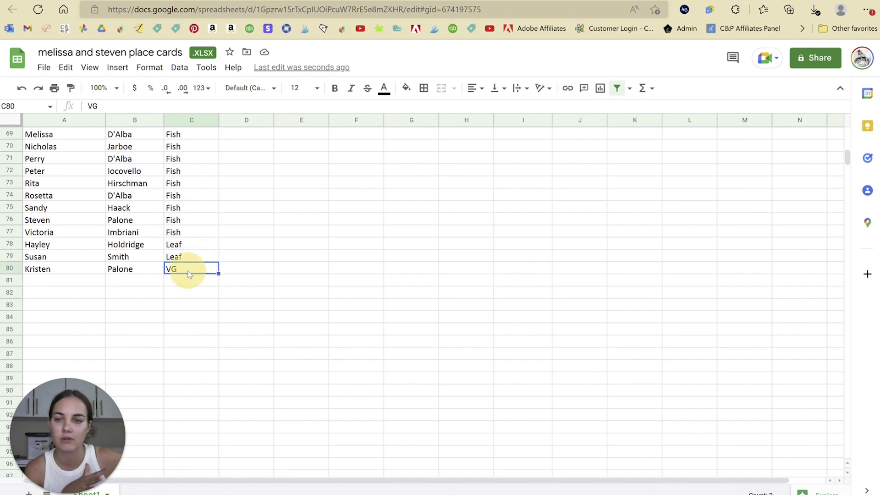
# Scroll through the sorted list, checking the first names in A30 and A64.
pyautogui.scroll(6, 197, 333)
pyautogui.scroll(10, 198, 333)
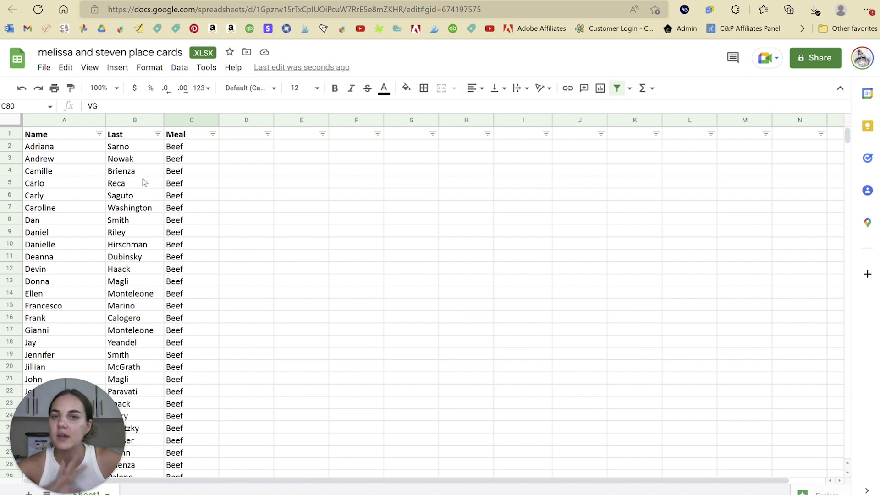
pyautogui.scroll(-8, 82, 182)
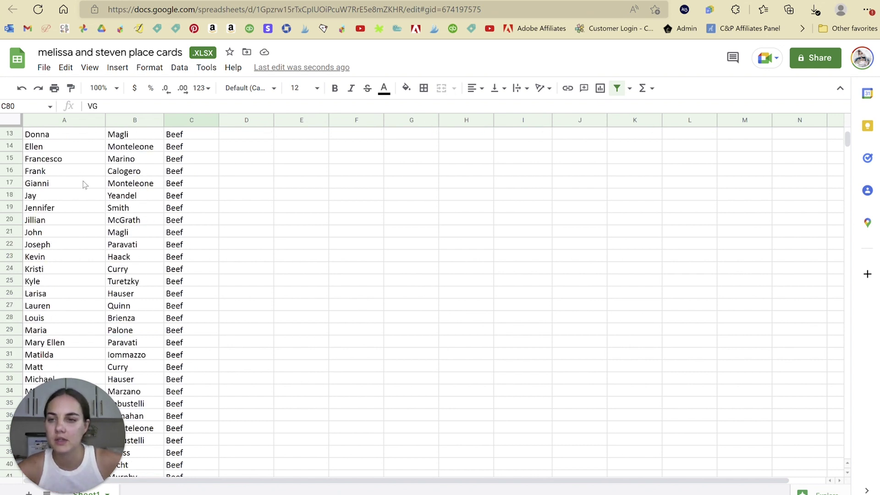
pyautogui.click(83, 184)
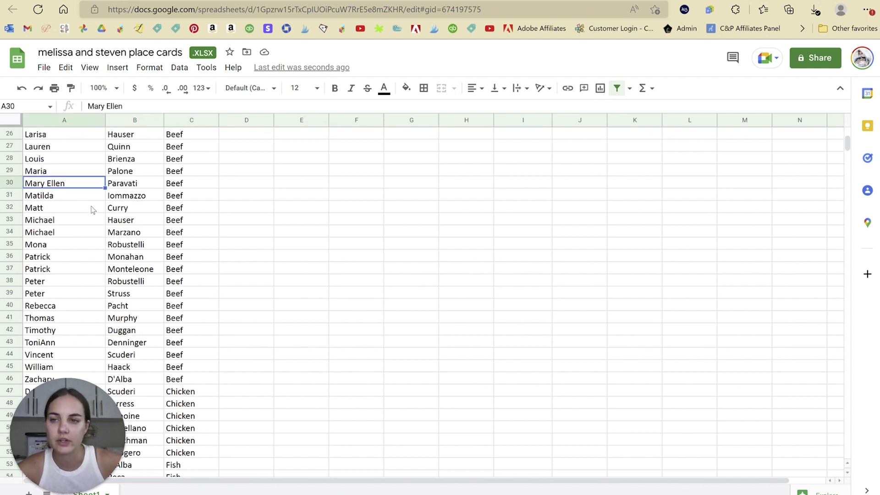
pyautogui.scroll(-2, 91, 208)
pyautogui.scroll(-8, 93, 210)
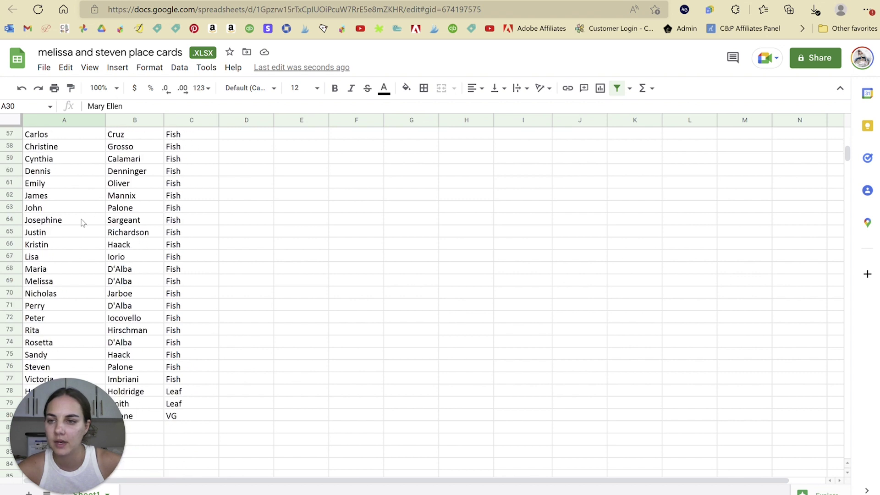
pyautogui.click(82, 222)
pyautogui.scroll(-8, 89, 229)
pyautogui.scroll(15, 89, 228)
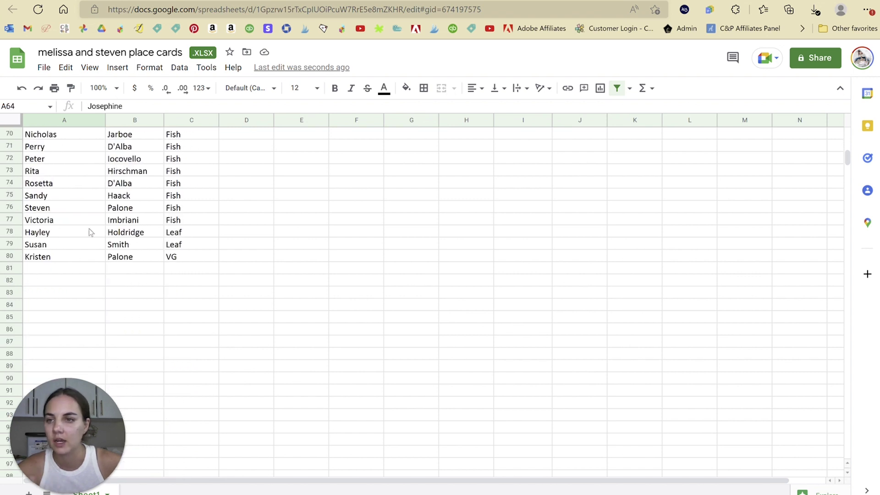
pyautogui.scroll(10, 89, 229)
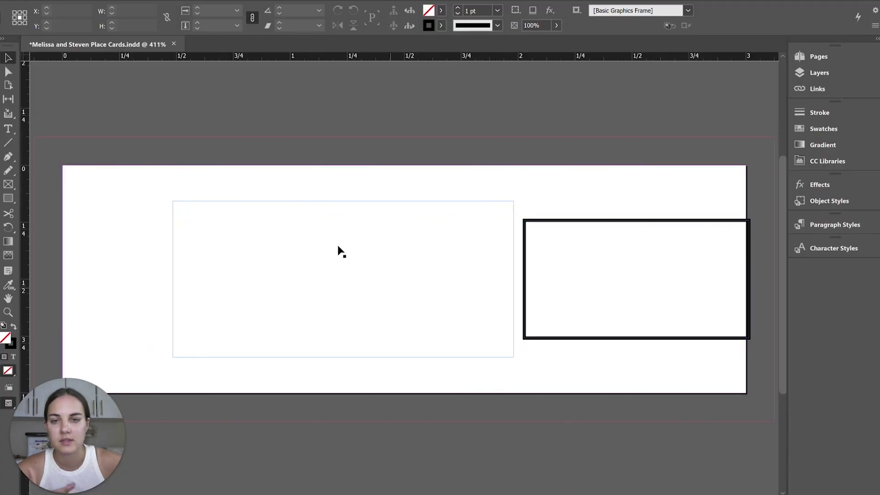
# Select the card's empty text frame in InDesign and open the Data Merge panel.
pyautogui.click(292, 233)
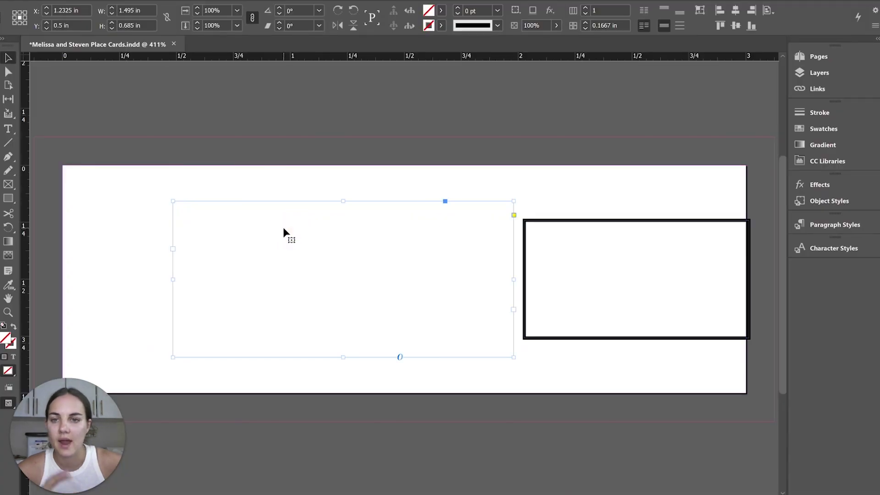
pyautogui.hotkey('alt', 'w')
pyautogui.moveTo(379, 333)
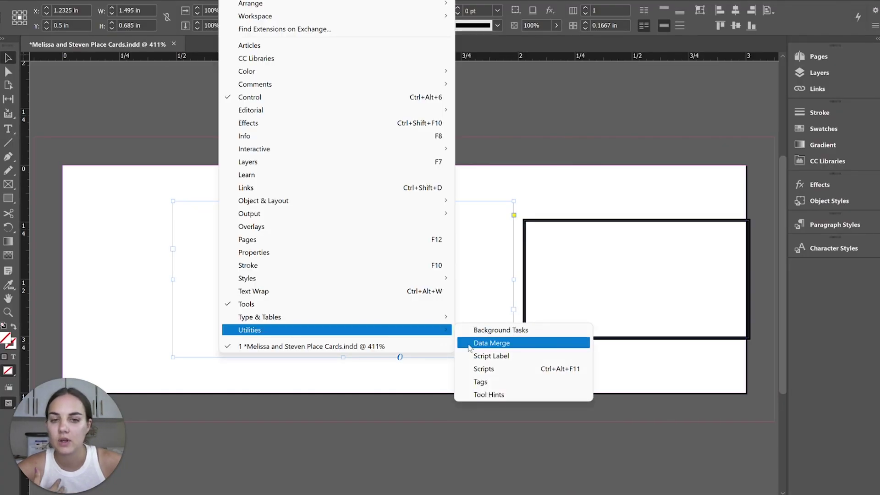
pyautogui.click(490, 343)
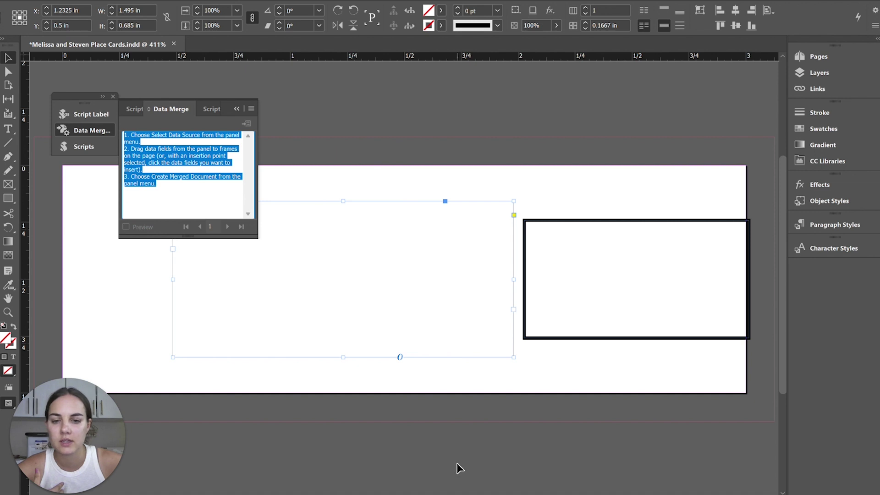
# Download the guest list from Google Sheets as a Comma Separated Values (.csv) file.
pyautogui.click(443, 477)
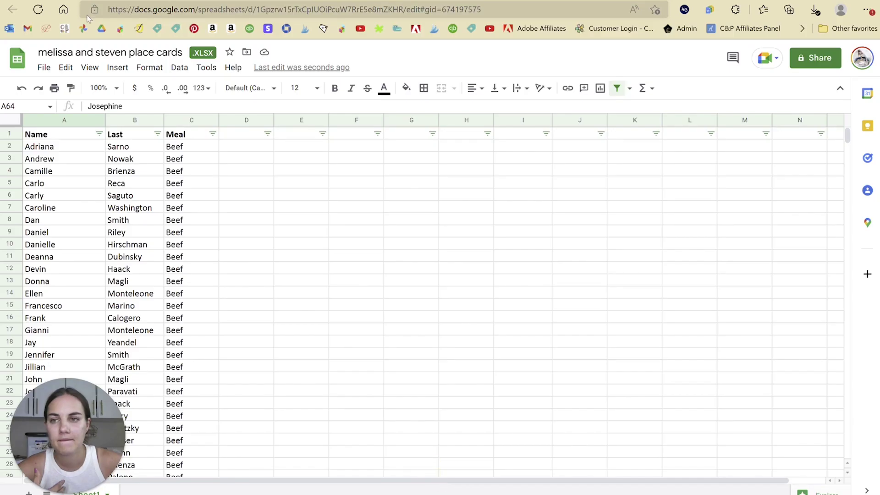
pyautogui.click(46, 69)
pyautogui.moveTo(131, 229)
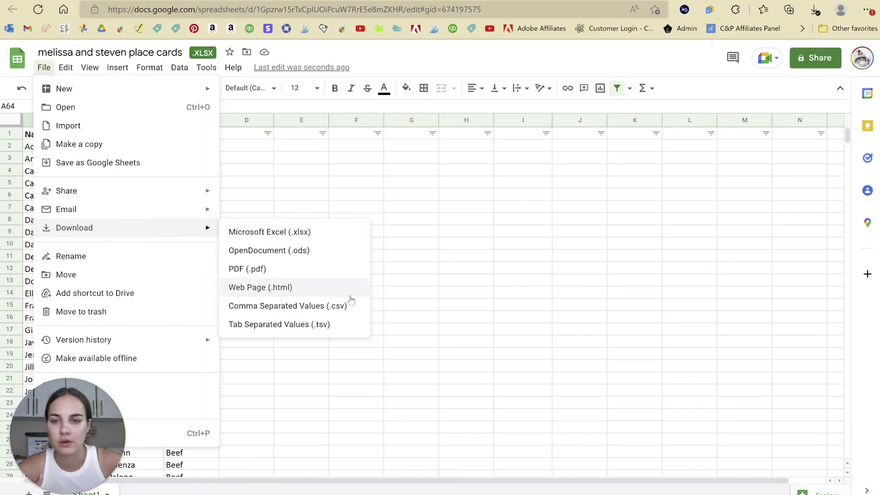
pyautogui.click(321, 306)
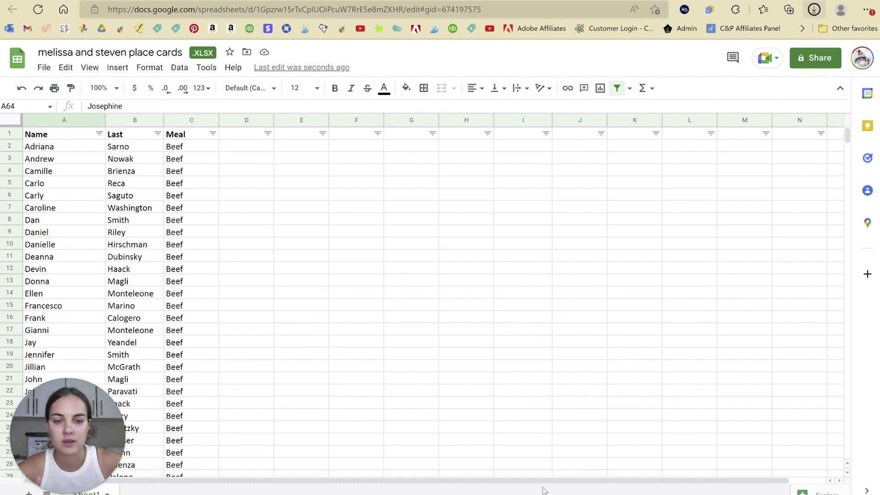
pyautogui.moveTo(567, 493)
pyautogui.click(567, 459)
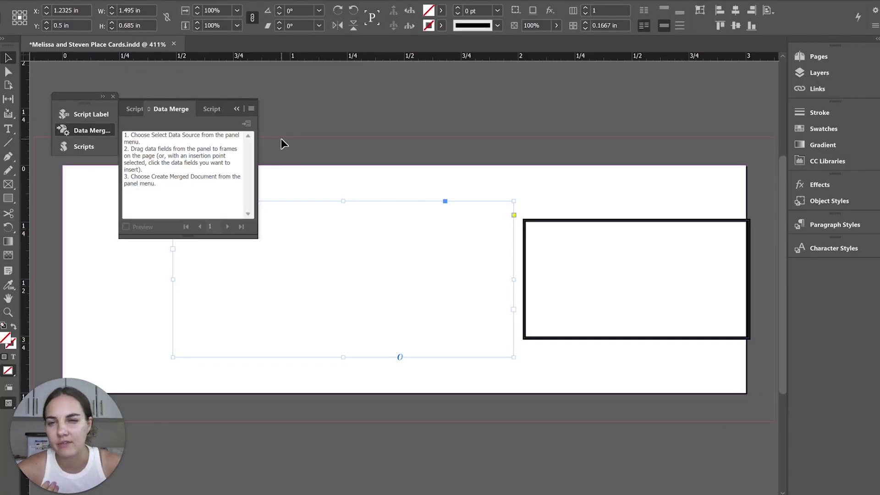
# Select the downloaded place-card CSV as the Data Merge data source.
pyautogui.click(250, 109)
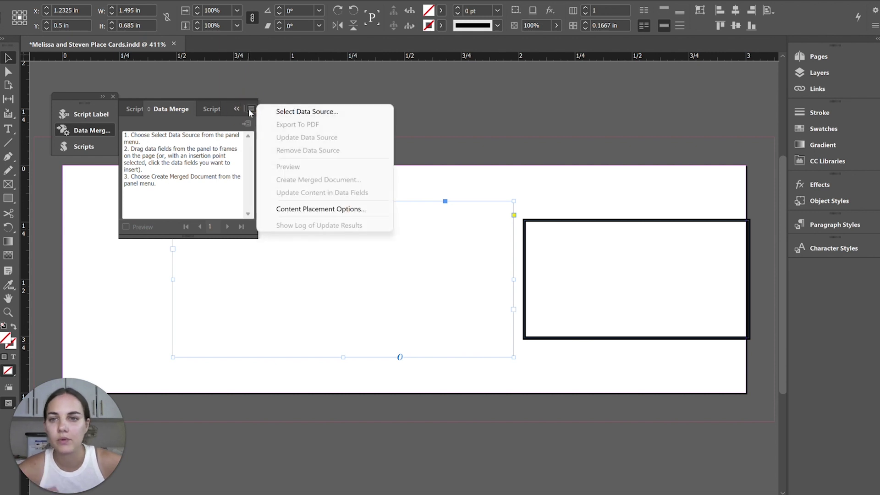
pyautogui.click(298, 110)
pyautogui.doubleClick(428, 178)
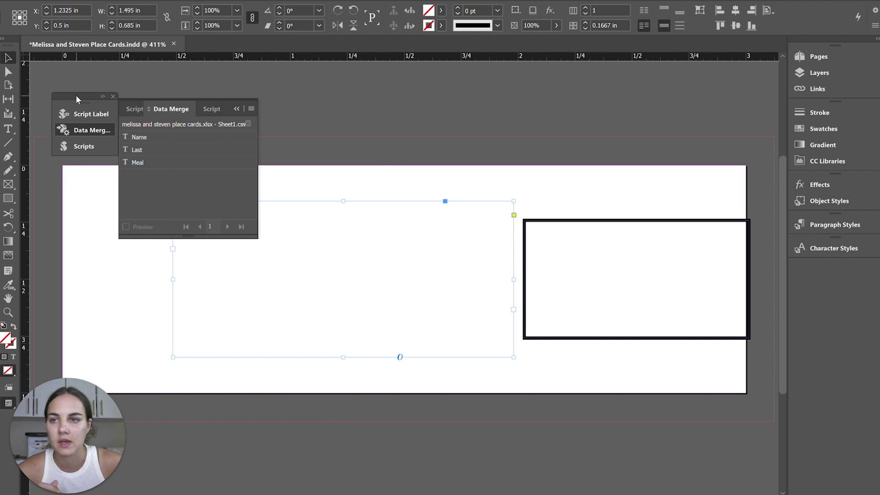
# Move the Data Merge panel up and left, and put the cursor in the empty text frame.
pyautogui.moveTo(75, 95); pyautogui.dragTo(53, 72)
pyautogui.click(63, 108)
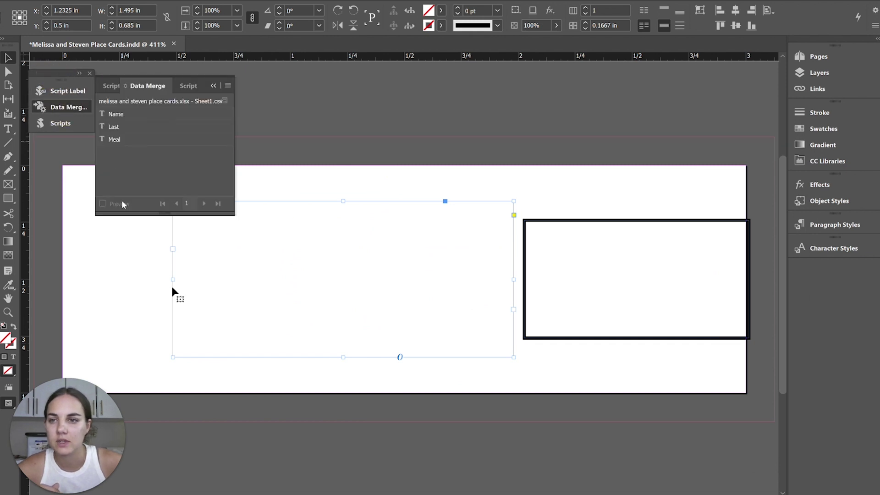
pyautogui.doubleClick(331, 253)
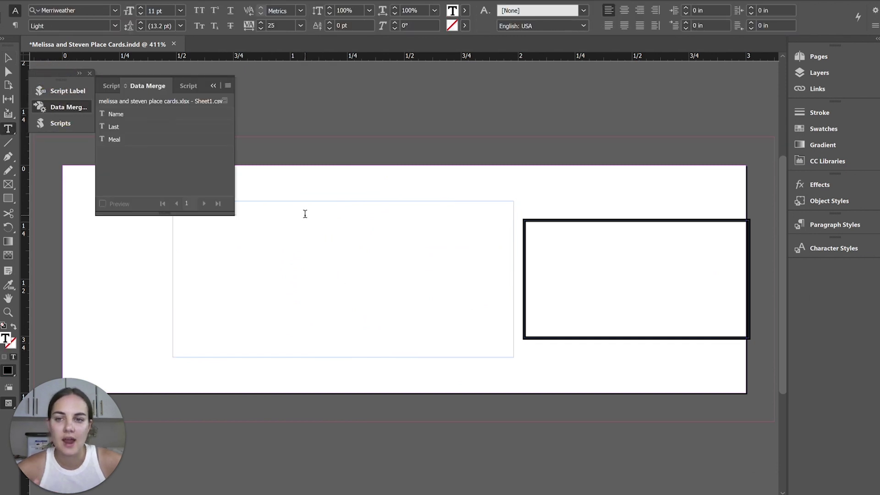
# Check the frame's Text Frame Options and cancel without changes.
pyautogui.click(156, 1)
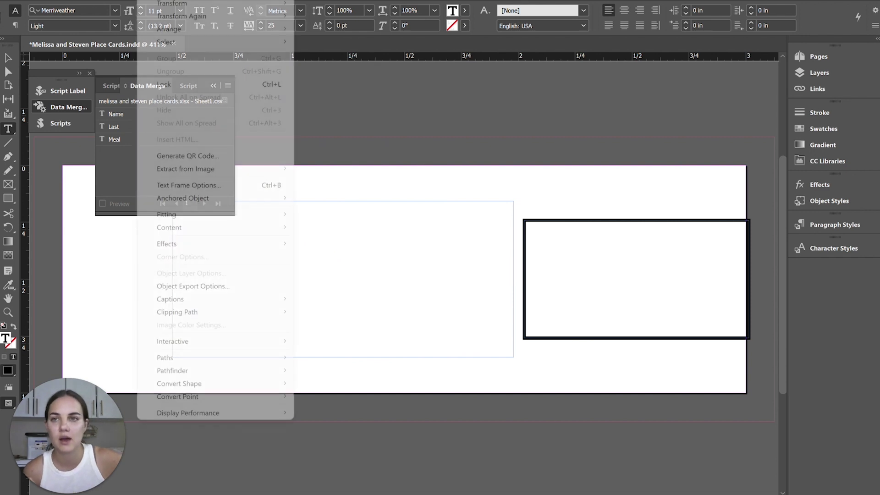
pyautogui.moveTo(179, 1)
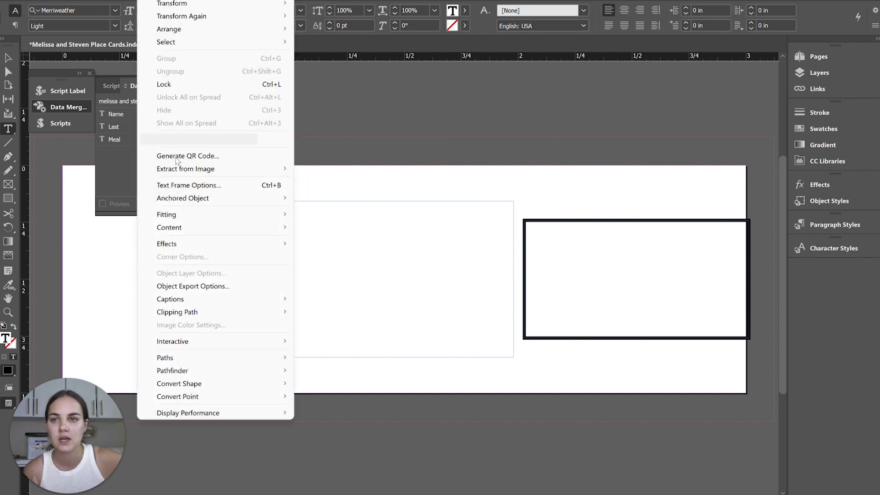
pyautogui.click(213, 184)
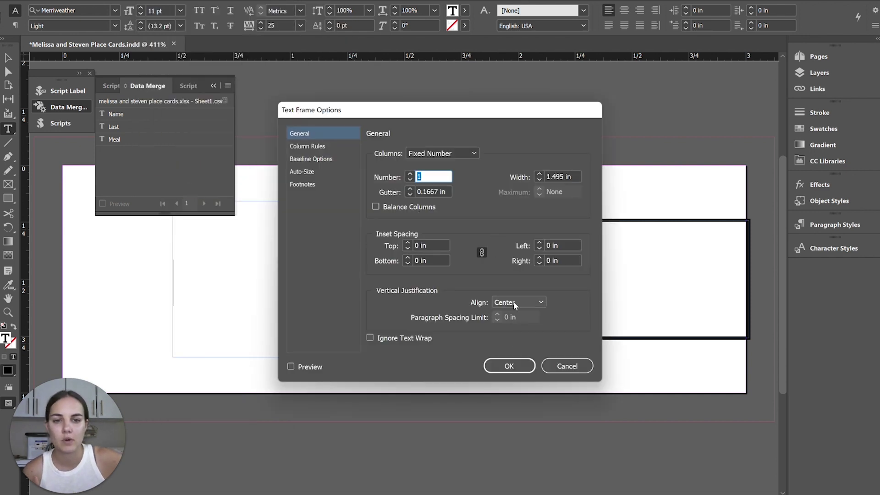
pyautogui.click(567, 366)
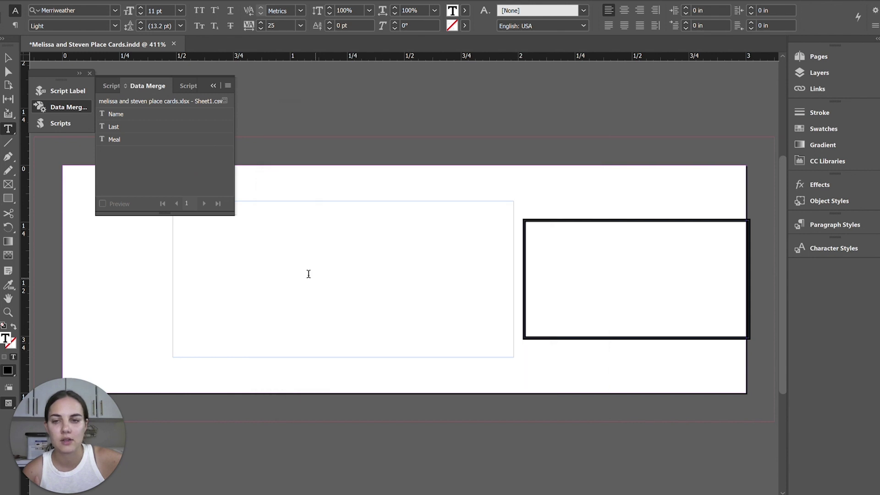
# Insert <<Name>>, then <<Last>> on the next line, and select the Name line.
pyautogui.click(135, 113)
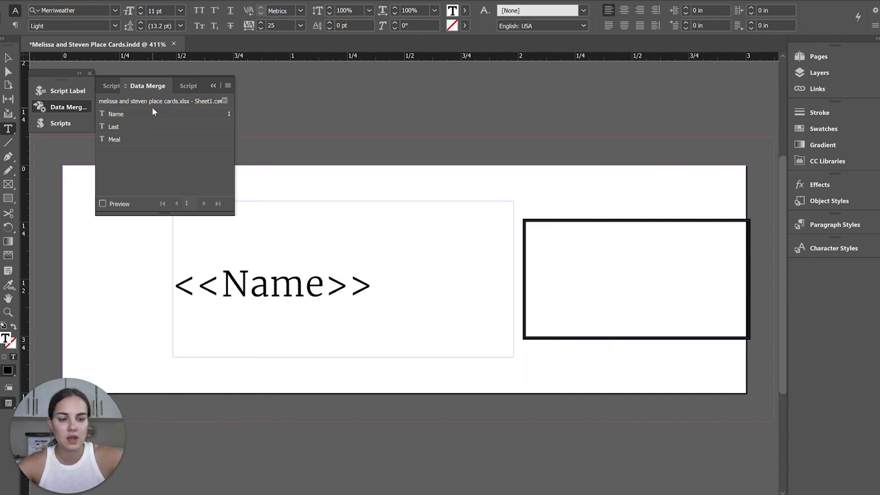
pyautogui.press('Return')
pyautogui.click(133, 126)
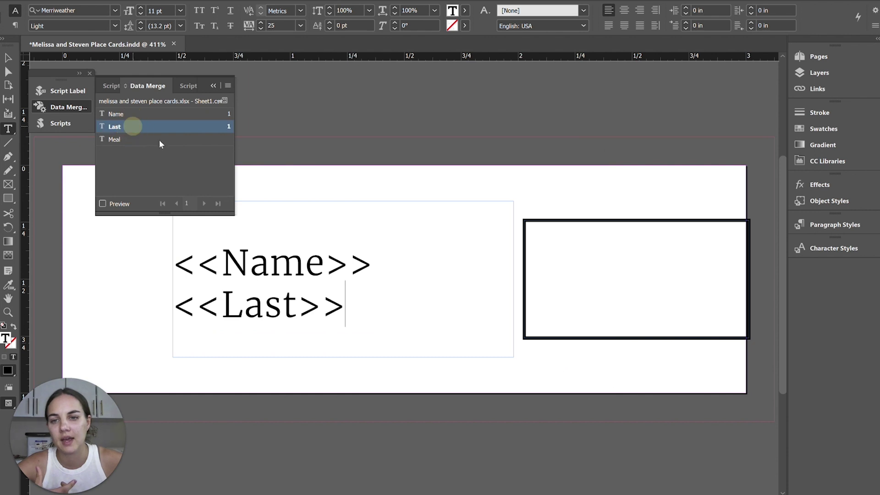
pyautogui.click(9, 58)
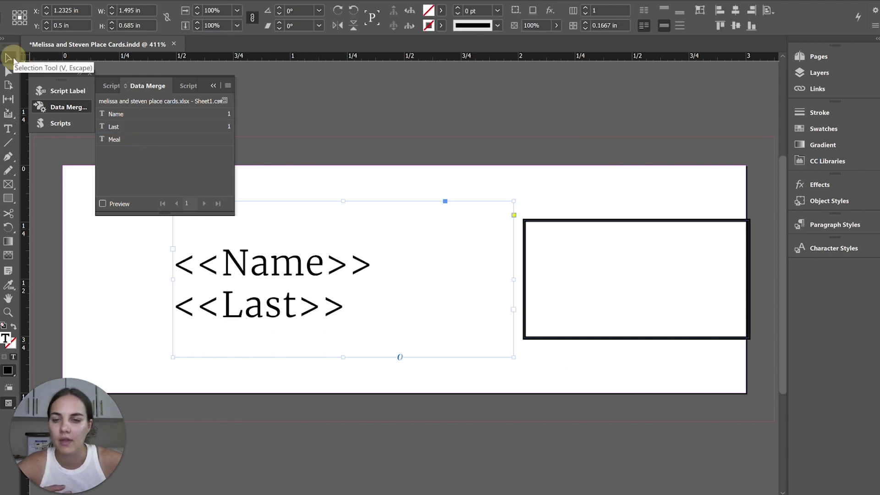
pyautogui.doubleClick(339, 263)
pyautogui.tripleClick(340, 263)
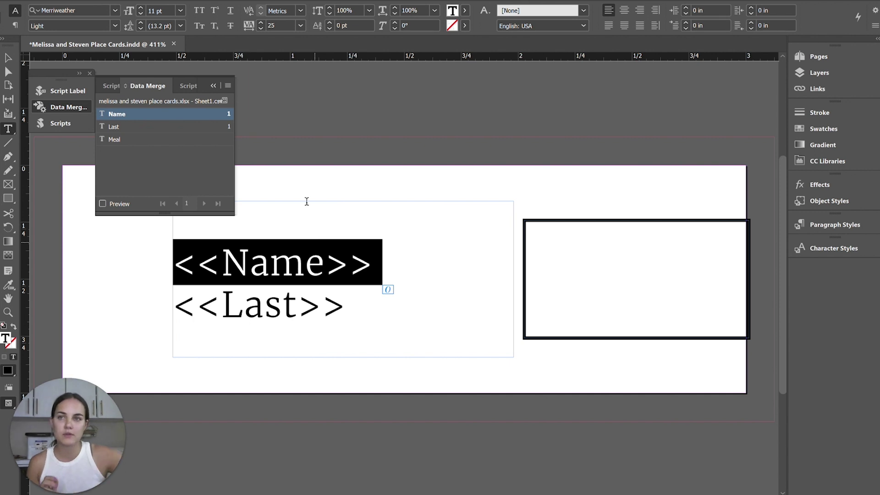
# Set the <<Name>> line in Opera Signature Script.
pyautogui.click(89, 6)
pyautogui.write('oper')
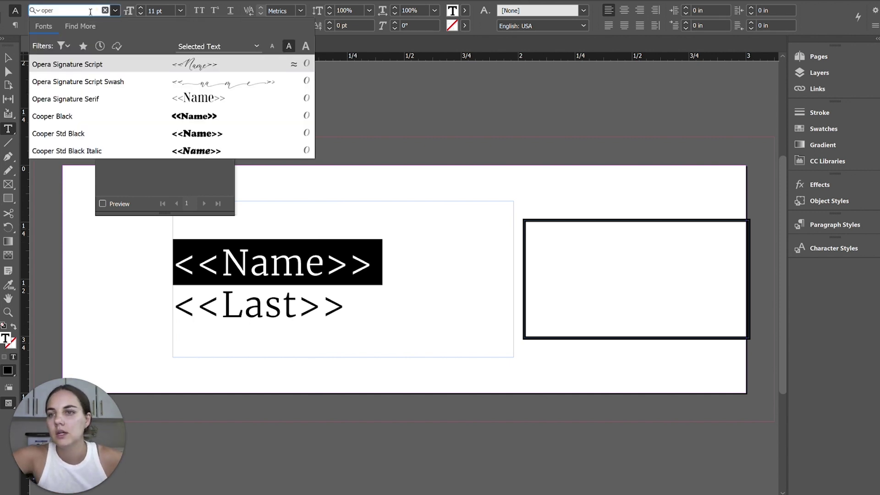
pyautogui.click(98, 64)
# Format <<Last>> as Gotham Light, All Caps, 9 pt with tracking 50.
pyautogui.tripleClick(314, 312)
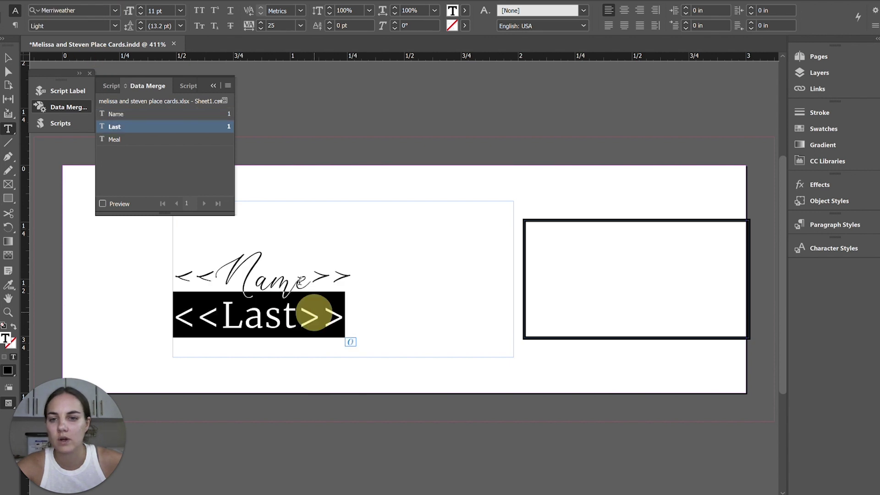
pyautogui.click(81, 10)
pyautogui.write('gath')
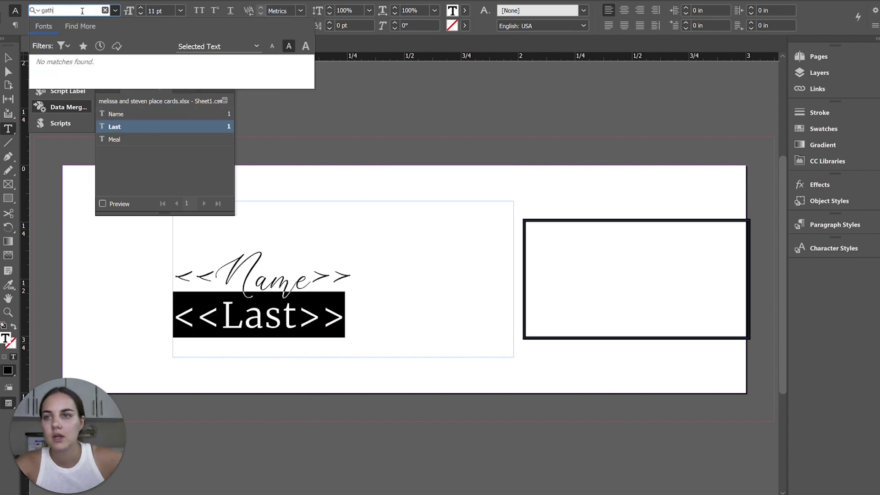
pyautogui.press('BackSpace')
pyautogui.press('BackSpace')
pyautogui.write('oth')
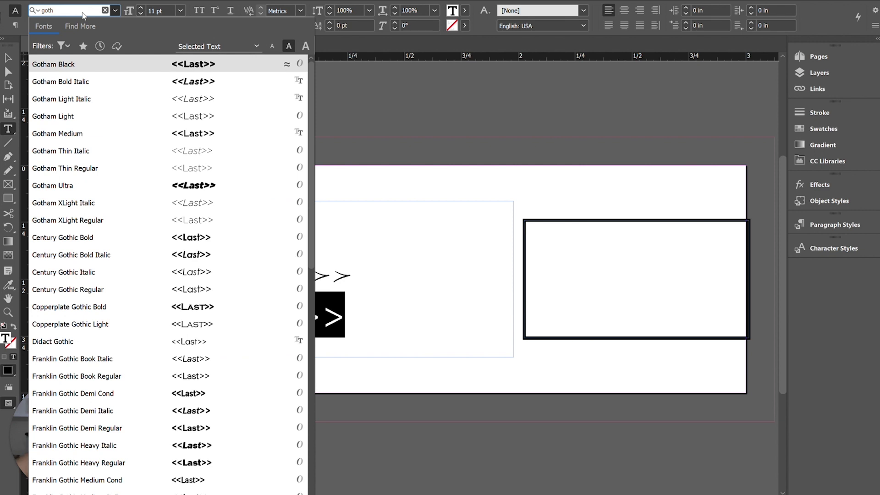
pyautogui.click(81, 116)
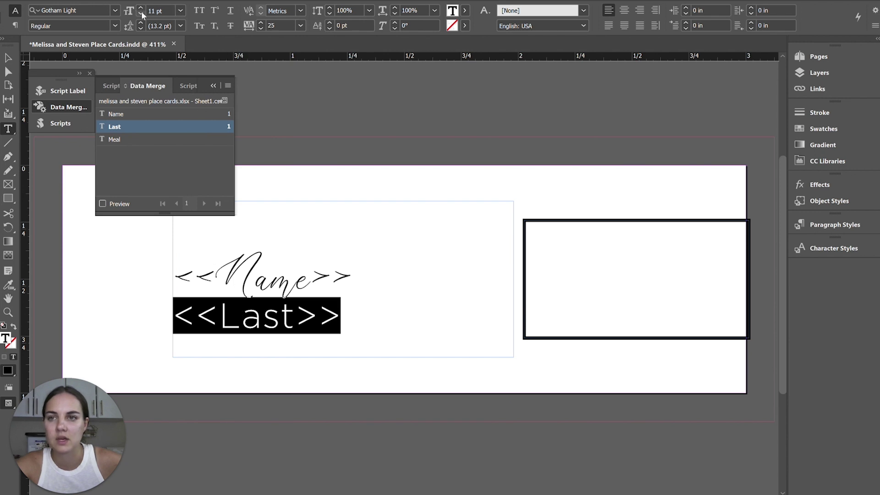
pyautogui.click(199, 10)
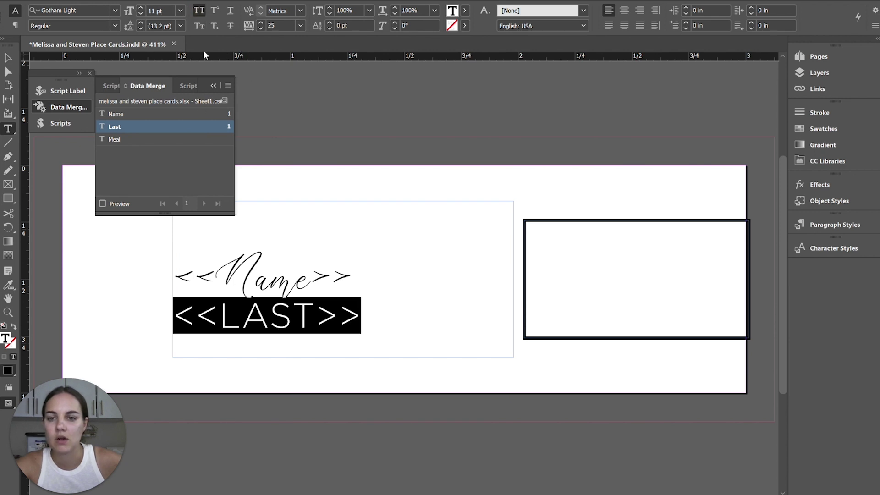
pyautogui.click(144, 13)
pyautogui.click(144, 13)
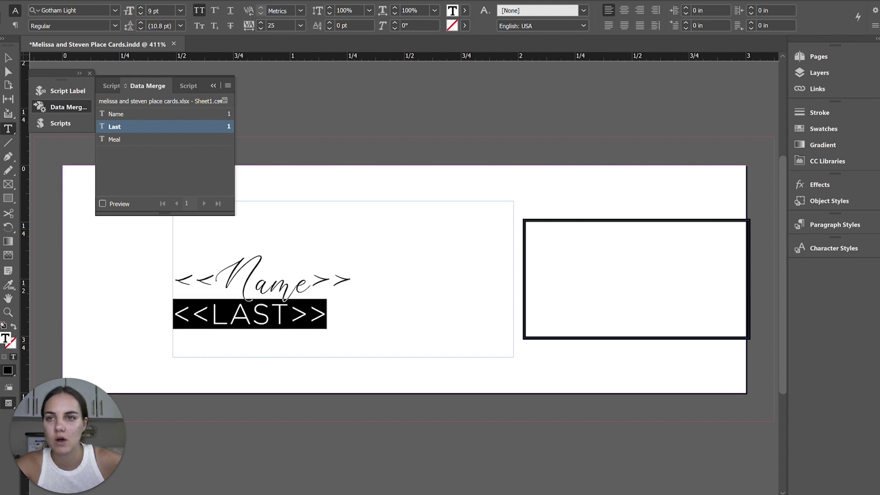
pyautogui.click(301, 26)
pyautogui.click(282, 165)
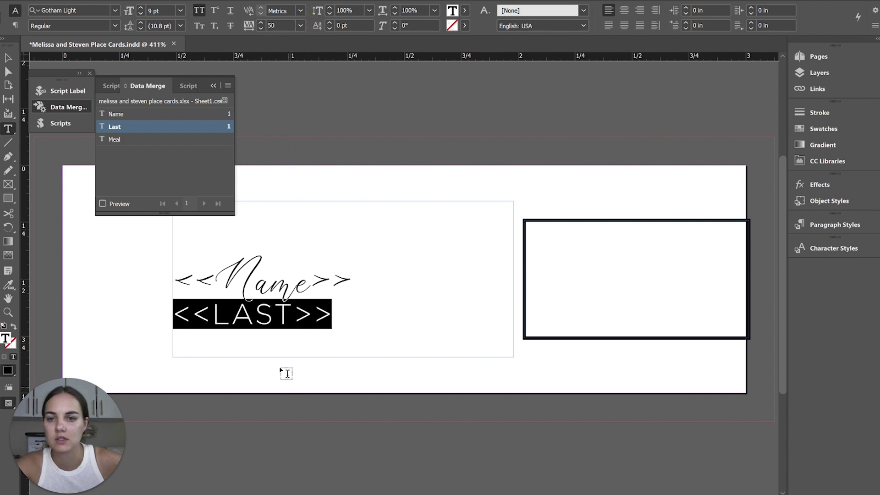
# Reset tracking on both lines to 0, size them 12 pt, and turn on Preview.
pyautogui.moveTo(275, 330); pyautogui.dragTo(158, 285)
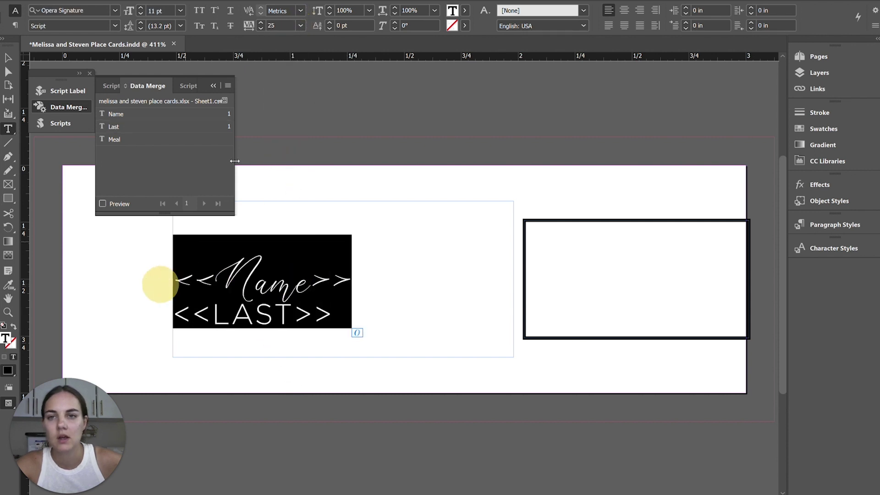
pyautogui.click(301, 26)
pyautogui.click(282, 114)
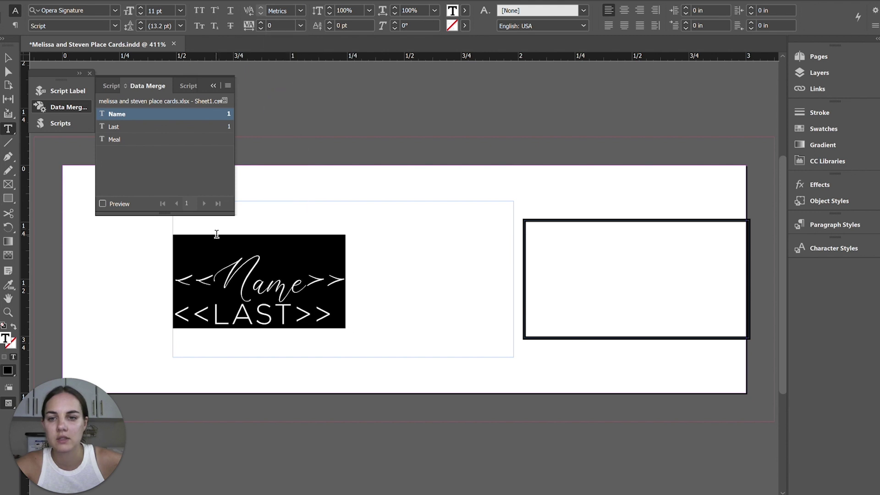
pyautogui.click(141, 9)
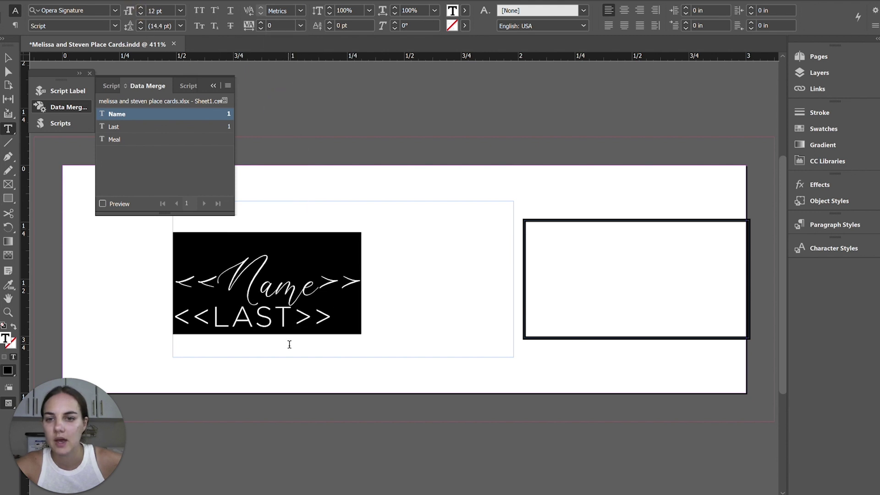
pyautogui.click(103, 204)
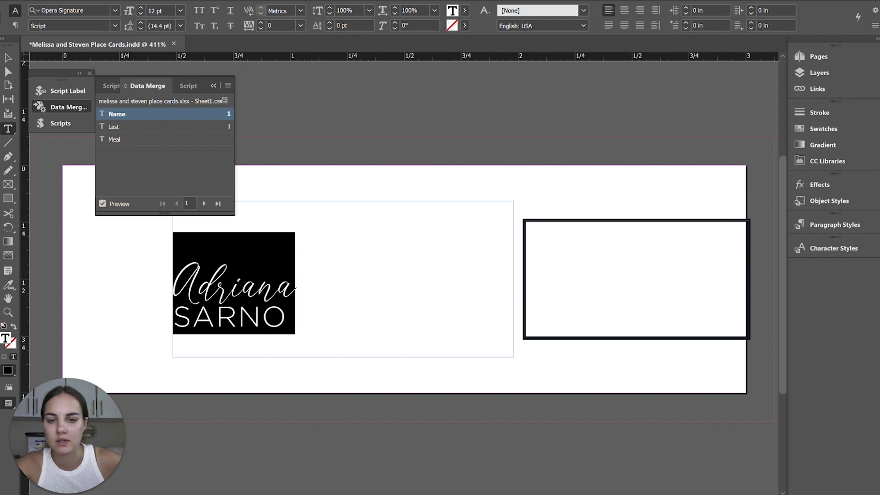
# Find a guest with a two-word first name in the spreadsheet, then return to InDesign.
pyautogui.click(408, 458)
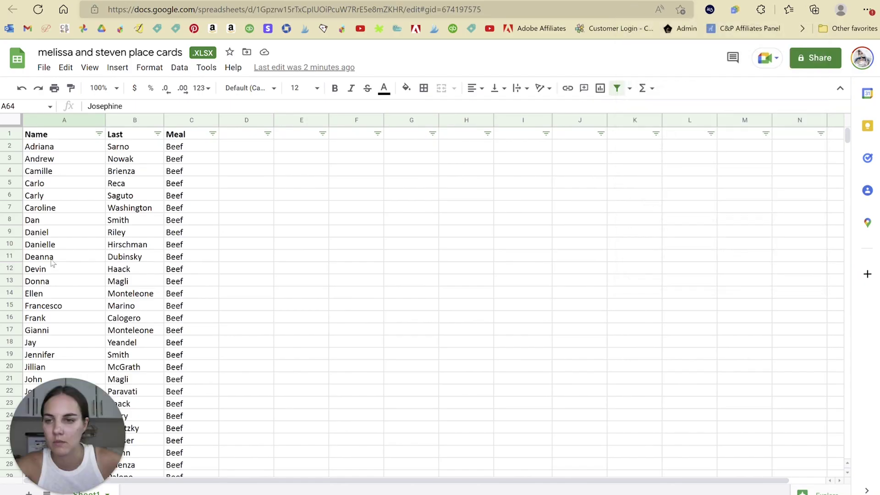
pyautogui.scroll(-2, 60, 257)
pyautogui.scroll(-6, 60, 257)
pyautogui.click(68, 186)
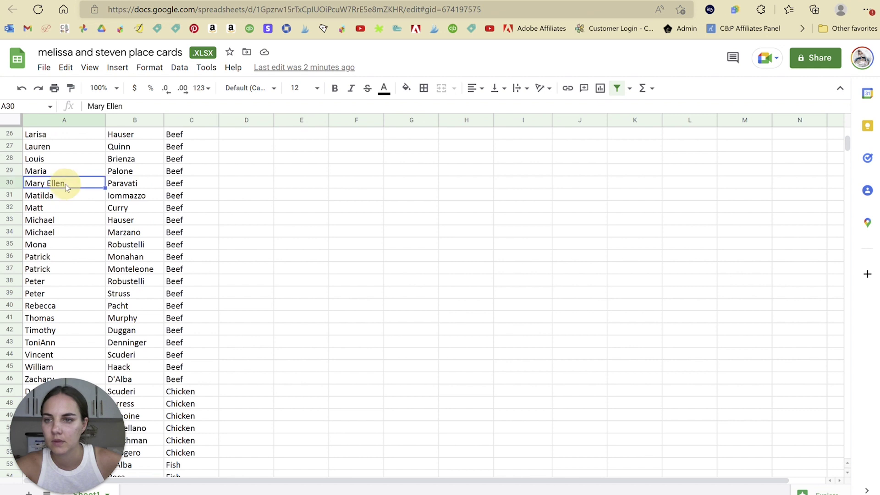
pyautogui.hotkey('alt', 'Tab')
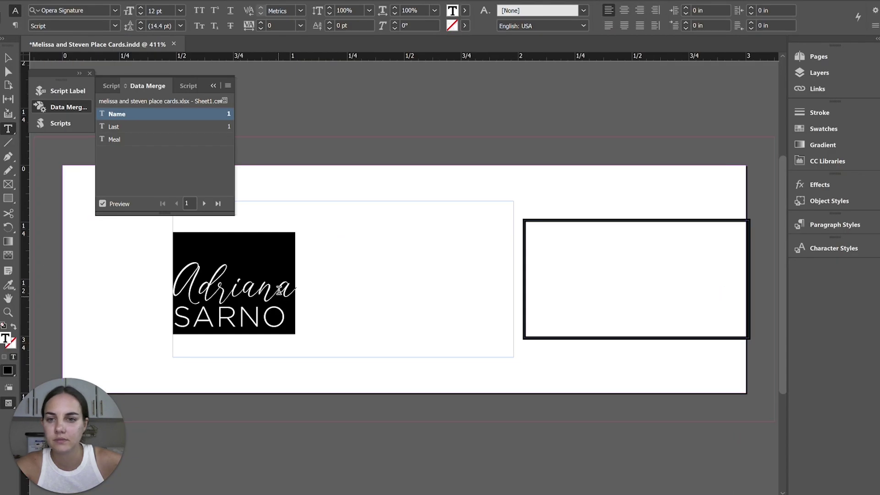
# Preview record 30 in Data Merge, then step back to record 29.
pyautogui.click(320, 281)
pyautogui.doubleClick(188, 203)
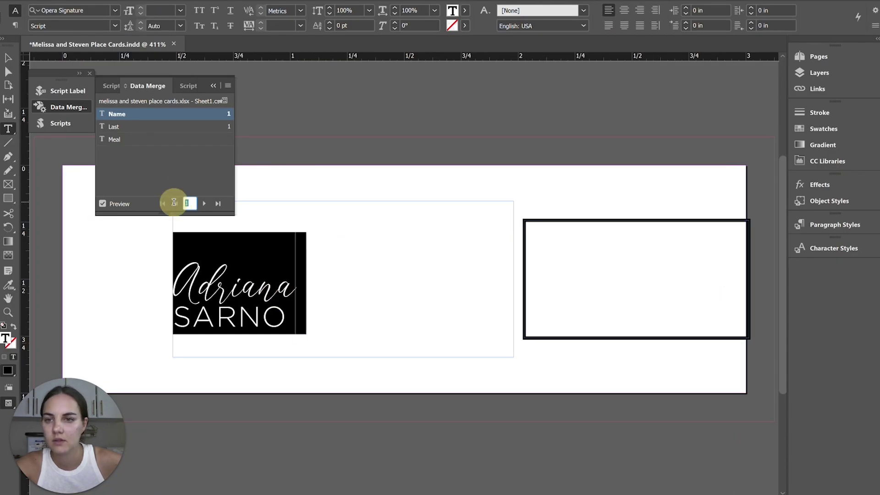
pyautogui.write('30')
pyautogui.click(202, 182)
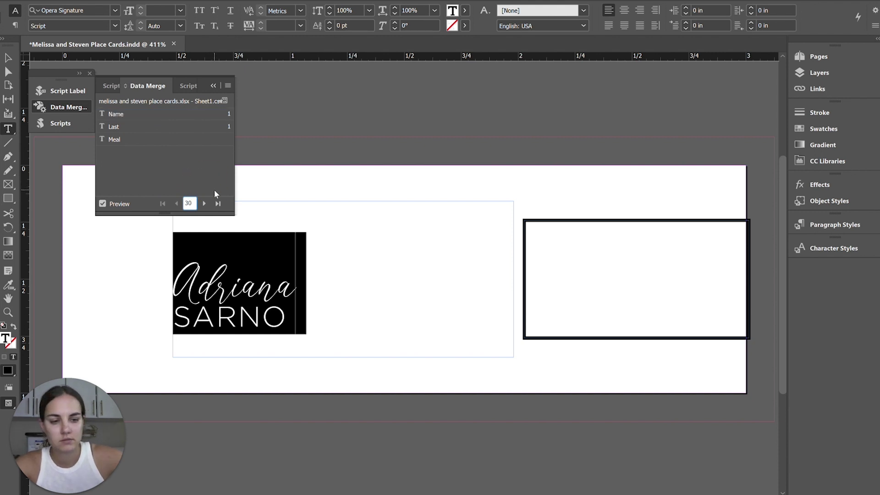
pyautogui.press('Return')
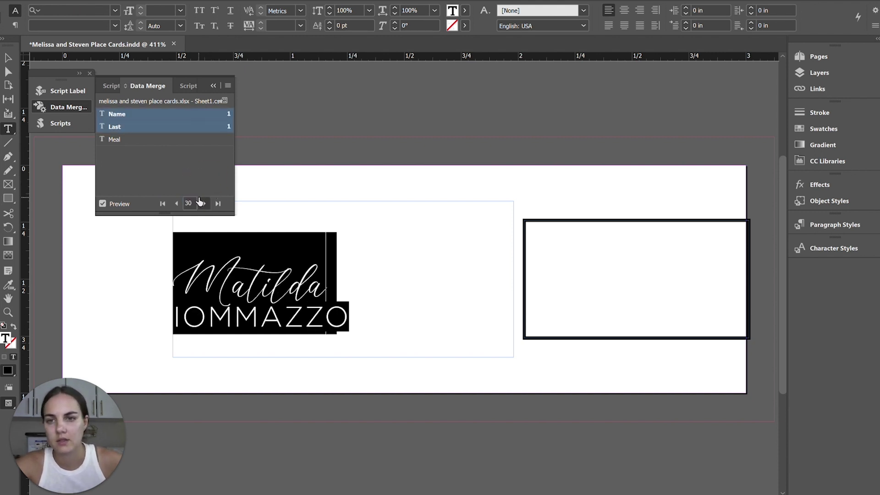
pyautogui.click(199, 202)
pyautogui.click(179, 204)
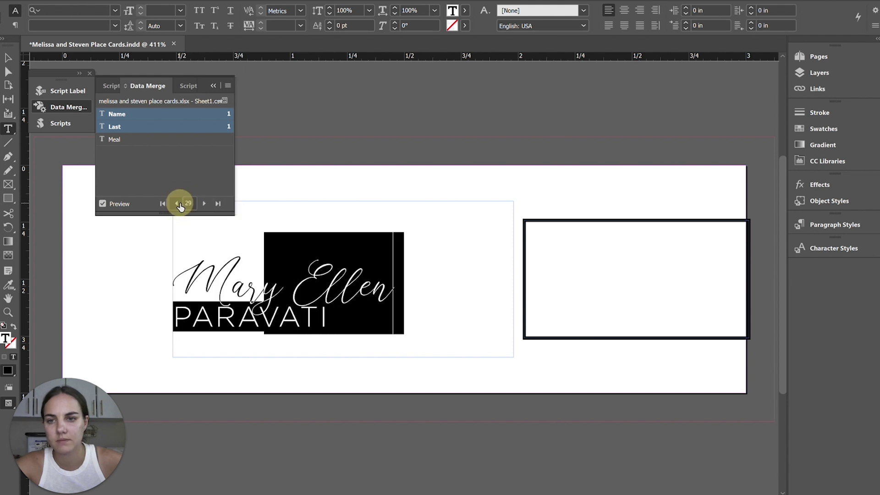
pyautogui.click(271, 270)
# Enlarge the script first-name text to 16 pt, then deselect it.
pyautogui.click(310, 269)
pyautogui.tripleClick(310, 269)
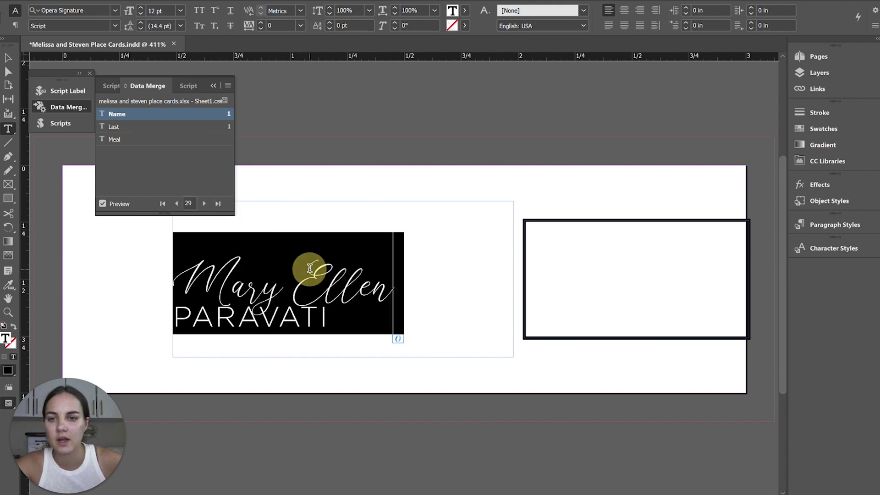
pyautogui.tripleClick(354, 289)
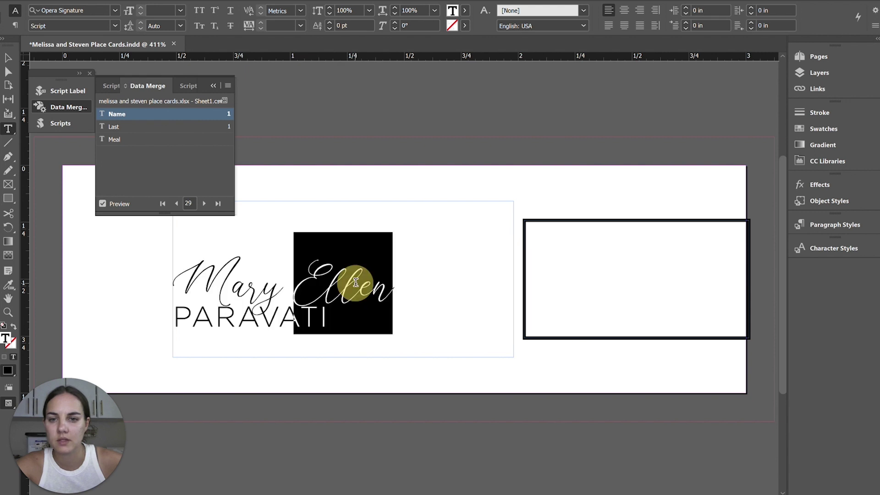
pyautogui.click(183, 10)
pyautogui.click(182, 112)
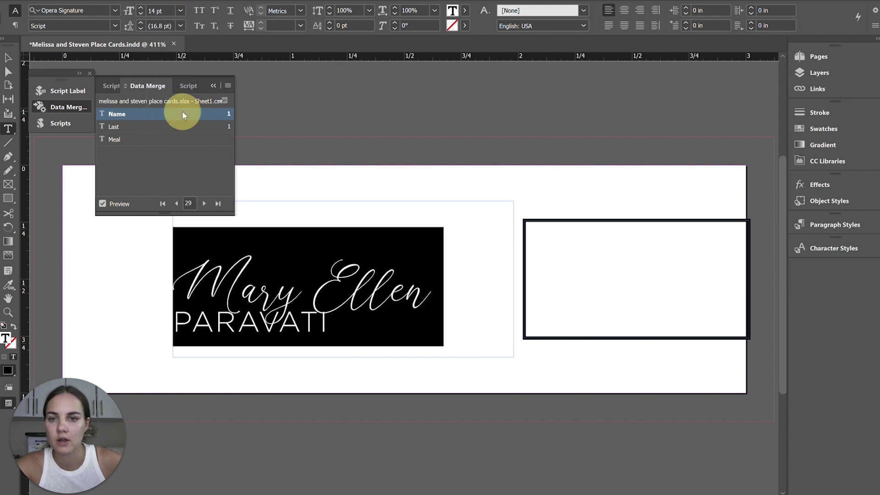
pyautogui.click(141, 8)
pyautogui.click(141, 9)
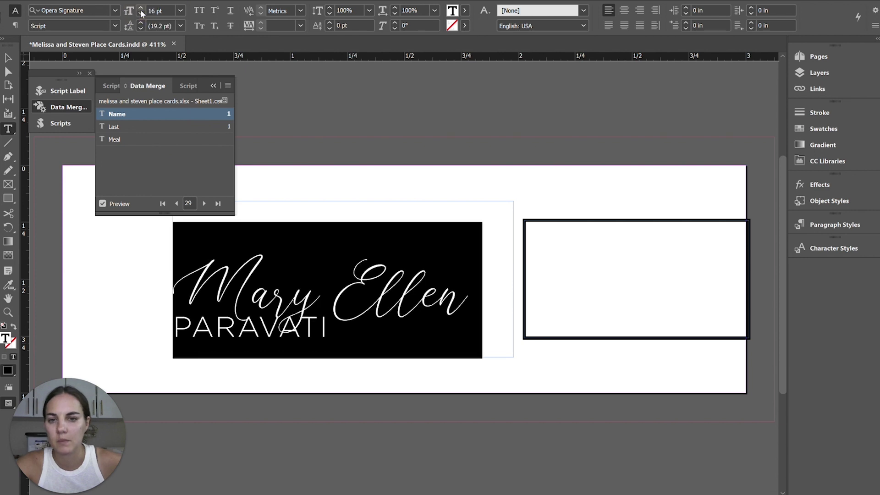
pyautogui.doubleClick(293, 322)
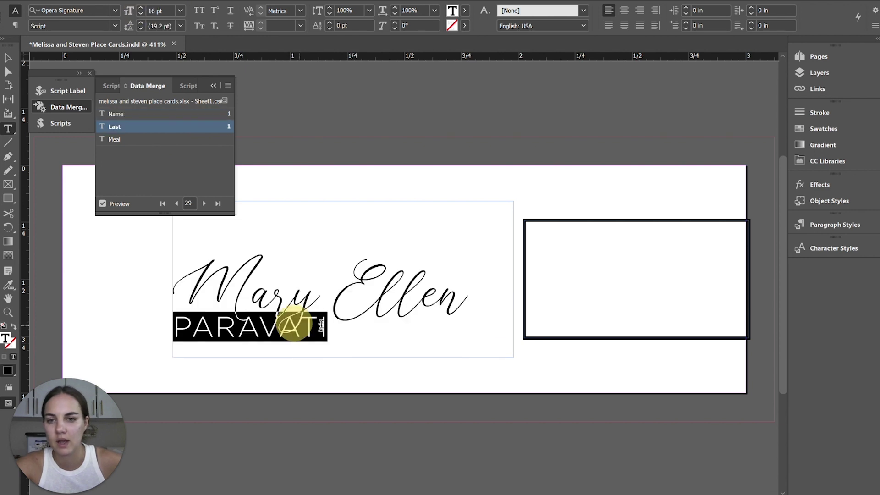
pyautogui.doubleClick(305, 267)
pyautogui.click(184, 266)
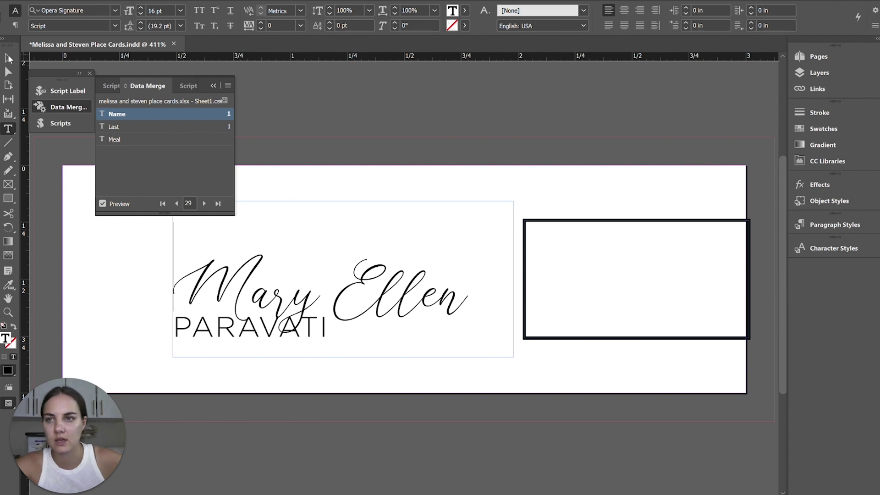
# Set the name frame's vertical justification to Top in Text Frame Options.
pyautogui.rightClick(140, 1)
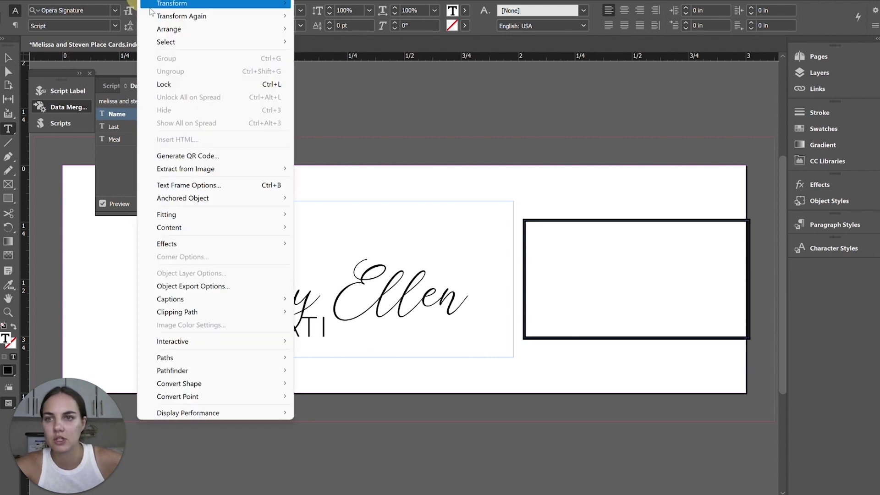
pyautogui.click(214, 185)
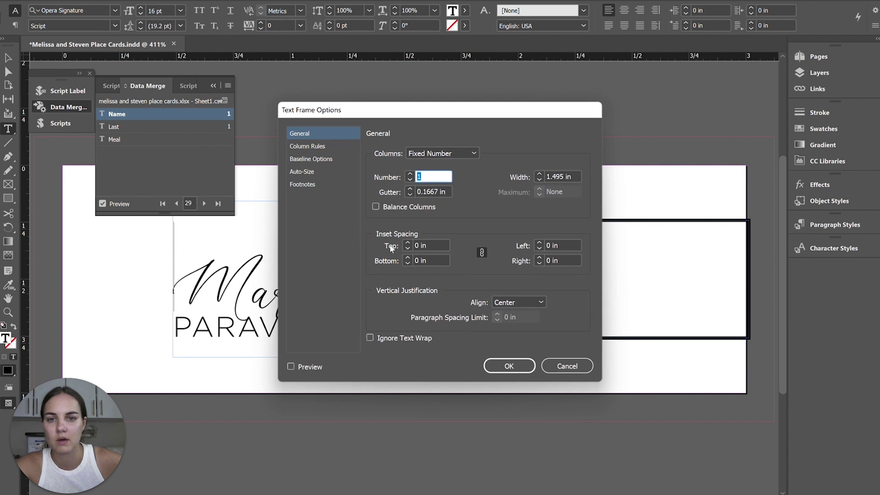
pyautogui.click(504, 302)
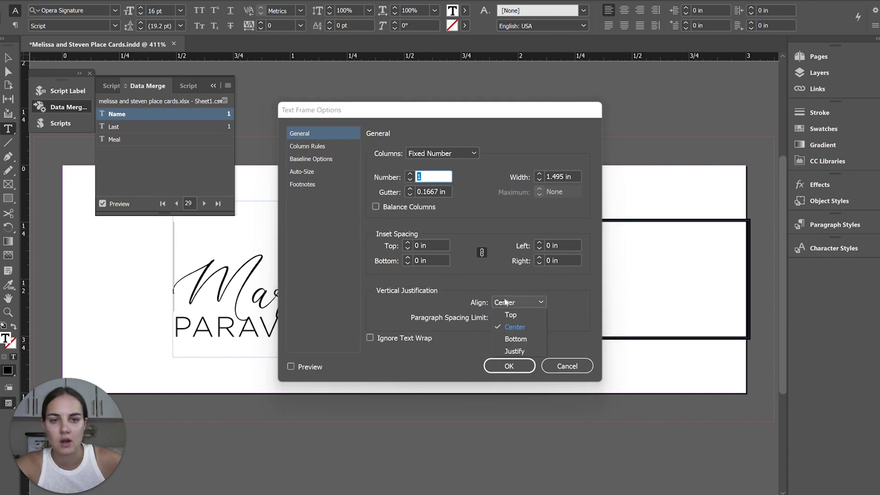
pyautogui.click(510, 315)
pyautogui.click(508, 366)
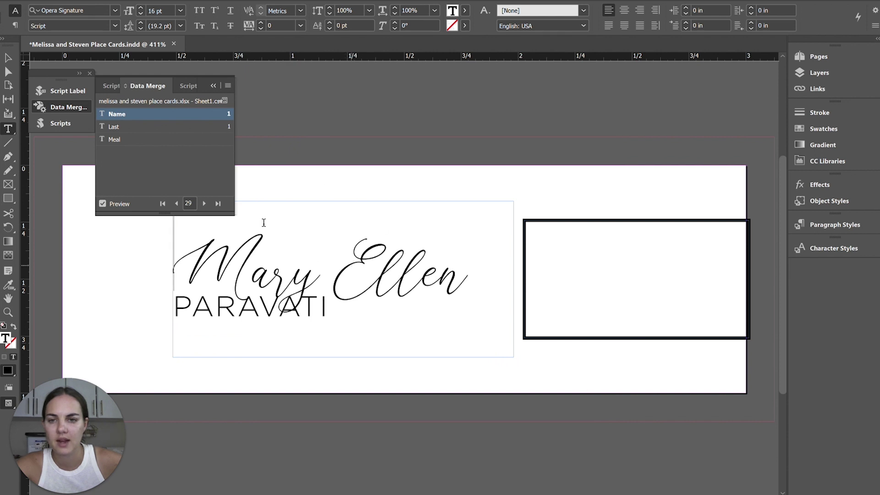
# Select the last name PARAVATI and increase its leading to 16 pt.
pyautogui.click(166, 246)
pyautogui.doubleClick(192, 246)
pyautogui.click(192, 247)
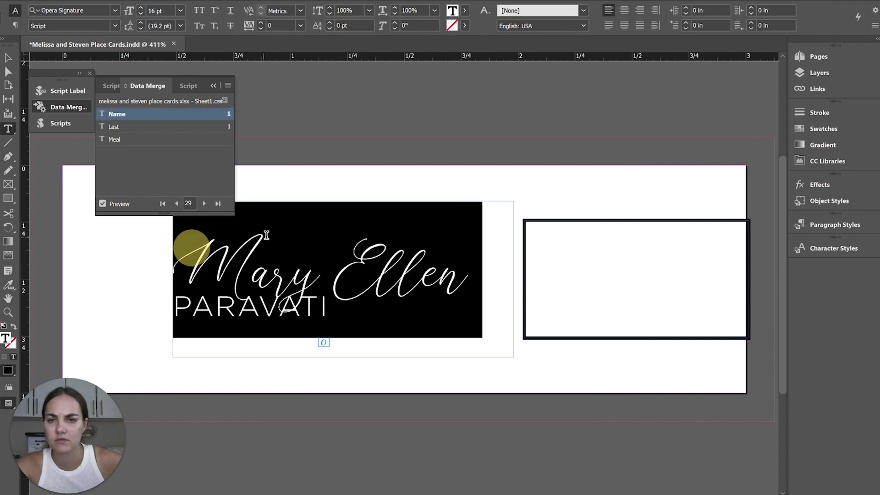
pyautogui.click(339, 310)
pyautogui.moveTo(337, 311); pyautogui.dragTo(187, 314)
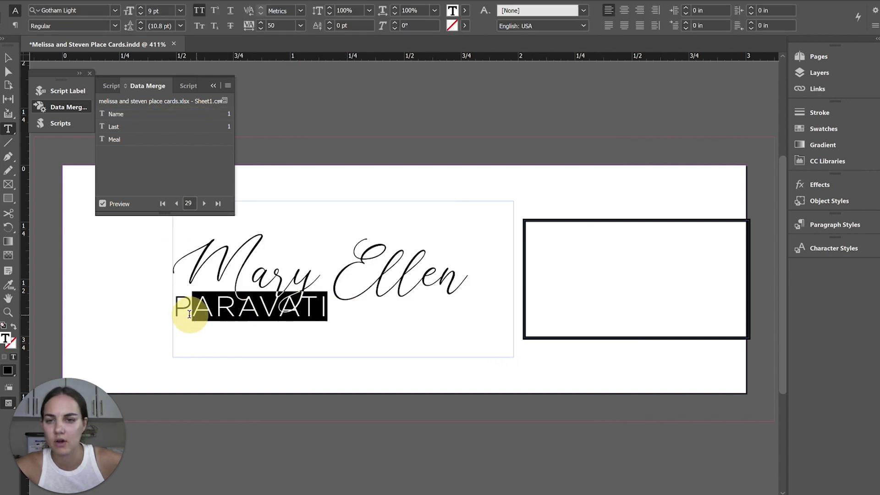
pyautogui.click(140, 27)
pyautogui.click(140, 26)
pyautogui.click(140, 27)
pyautogui.click(140, 26)
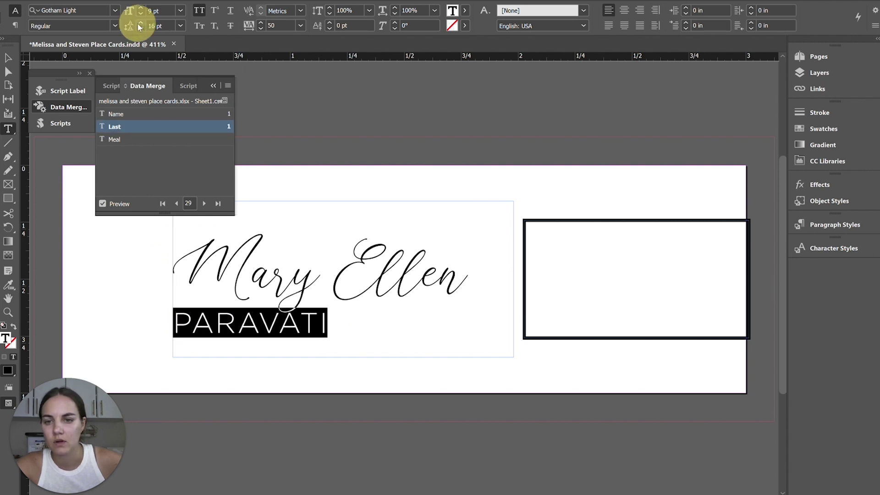
pyautogui.click(140, 27)
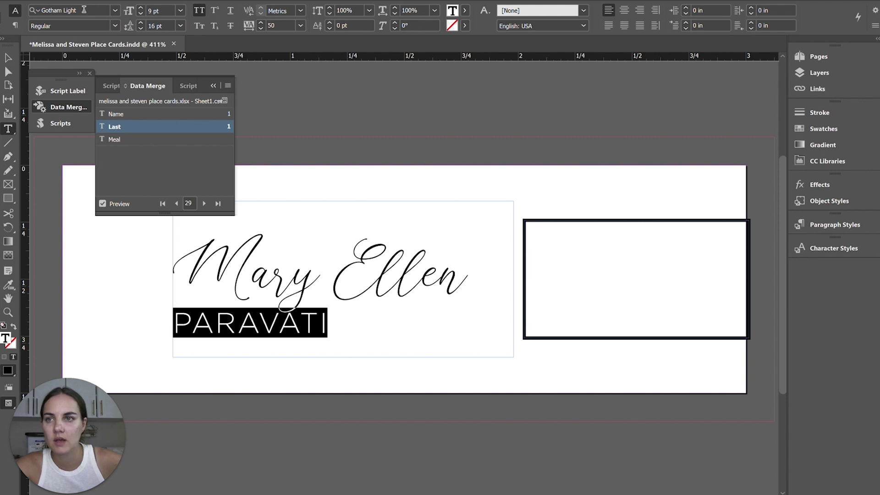
# Change the last name's font to Gotham Light Italic, then select all text in the frame.
pyautogui.click(84, 10)
pyautogui.click(115, 30)
pyautogui.click(92, 8)
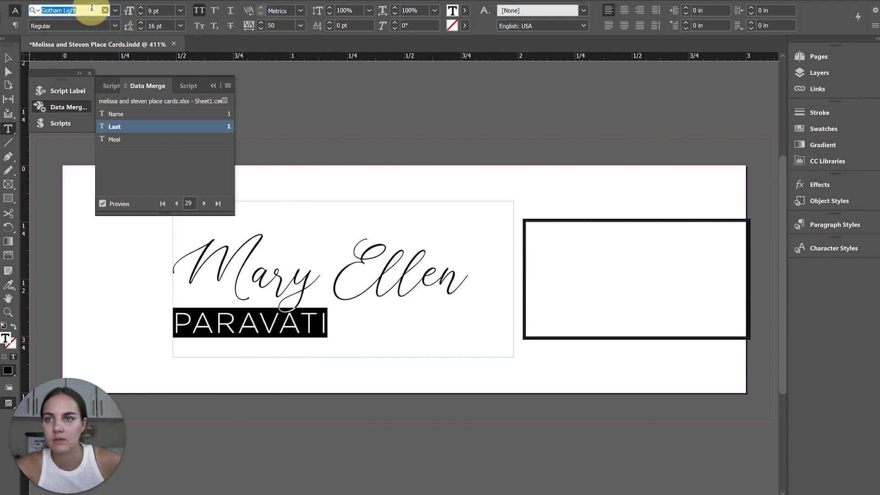
pyautogui.write('gotham')
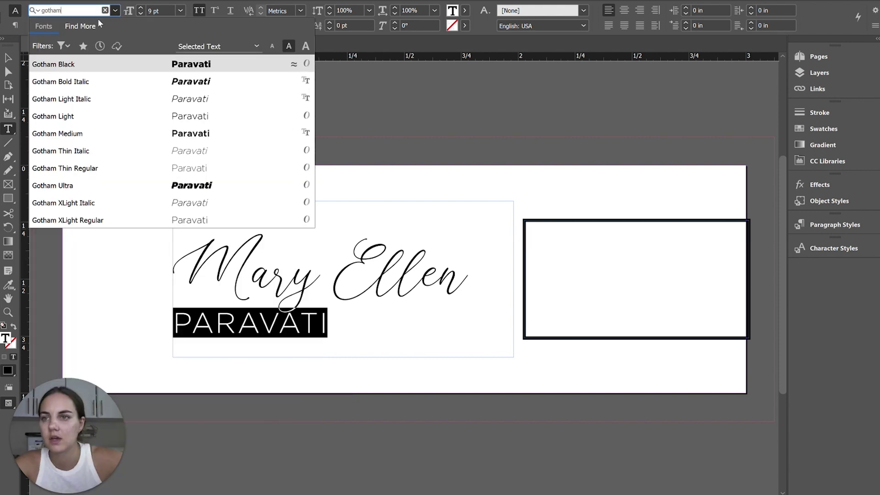
pyautogui.click(103, 99)
pyautogui.click(304, 327)
pyautogui.doubleClick(304, 326)
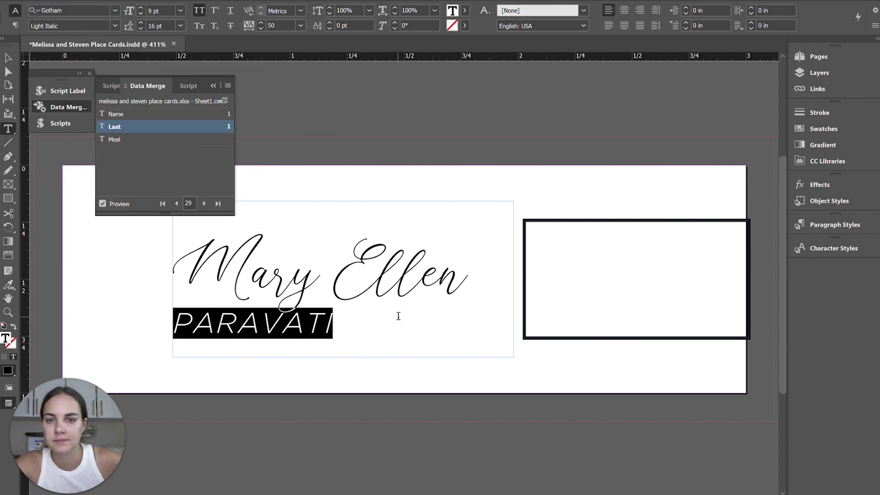
pyautogui.click(398, 316)
pyautogui.hotkey('ctrl', 'a')
# Colour the name with the green swatch edited to a grey-olive: C55 M41 Y54 K12.
pyautogui.click(465, 10)
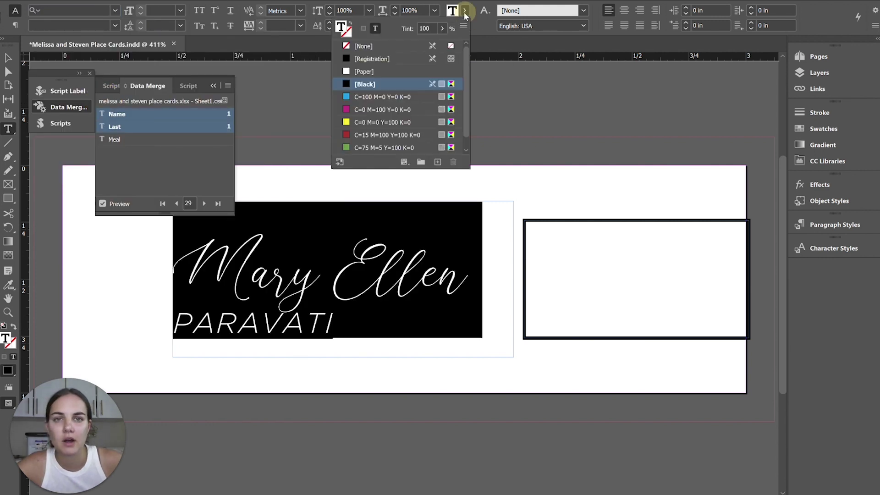
pyautogui.doubleClick(365, 147)
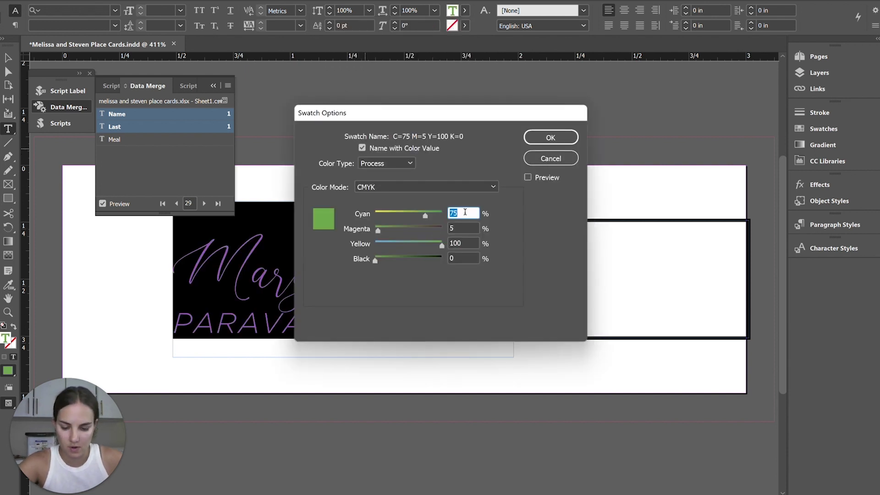
pyautogui.write('55')
pyautogui.press('Tab')
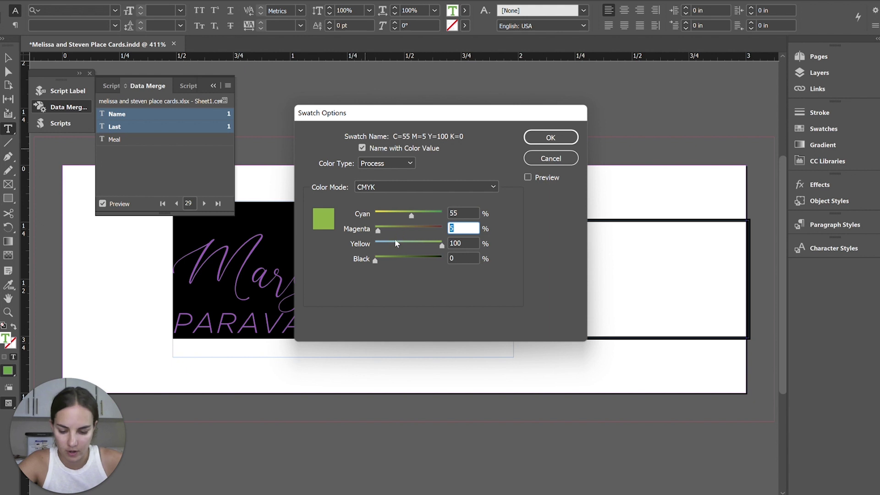
pyautogui.write('41')
pyautogui.press('Tab')
pyautogui.click(390, 236)
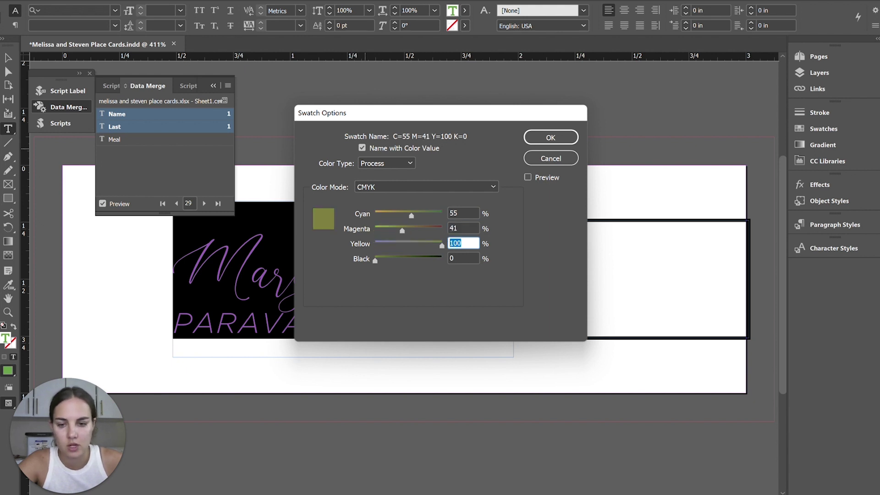
pyautogui.write('54')
pyautogui.press('Tab')
pyautogui.write('12')
pyautogui.click(526, 133)
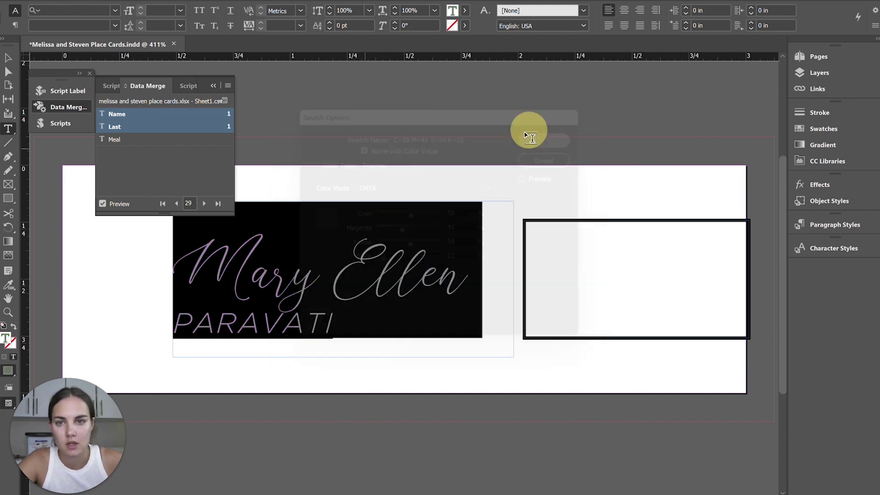
# Make the name frame slightly taller by adjusting its bottom and top edges.
pyautogui.hotkey('ctrl', 'a')
pyautogui.press('Escape')
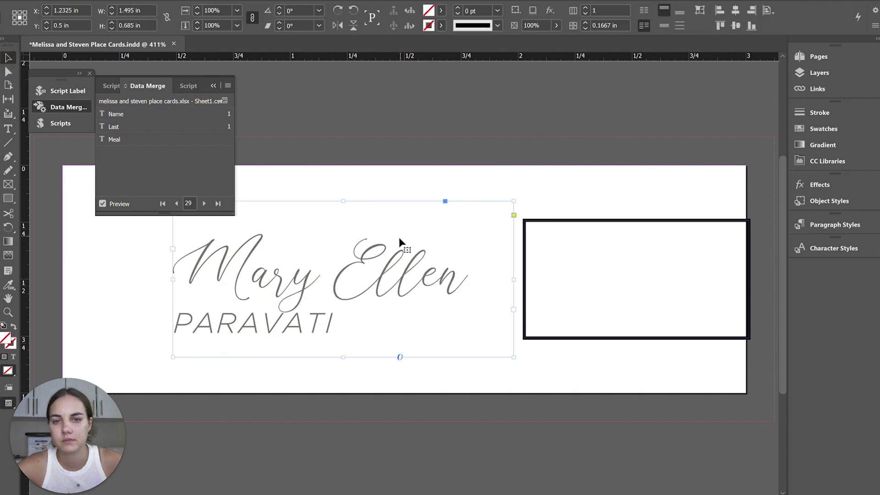
pyautogui.moveTo(343, 358); pyautogui.dragTo(342, 369)
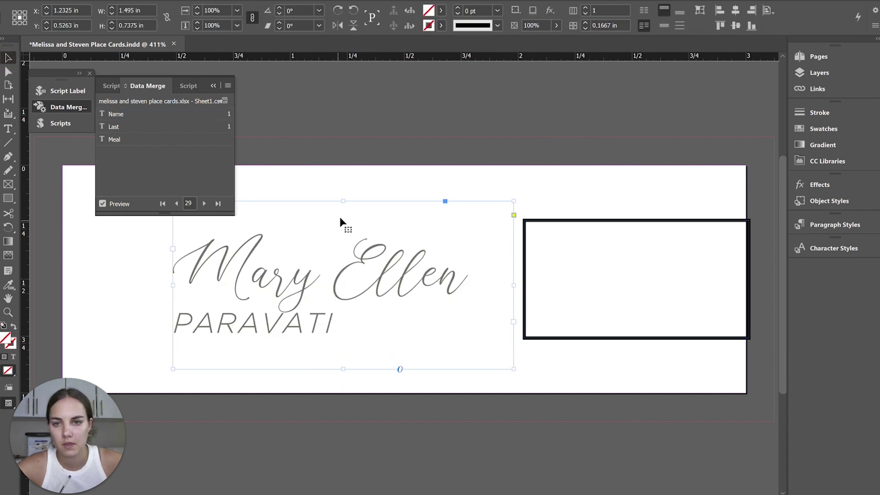
pyautogui.moveTo(345, 202); pyautogui.dragTo(344, 207)
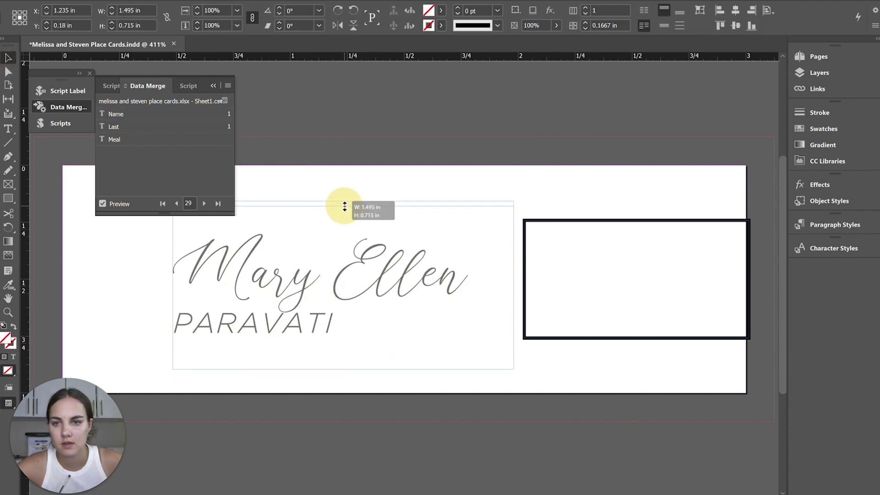
pyautogui.click(386, 179)
pyautogui.click(338, 210)
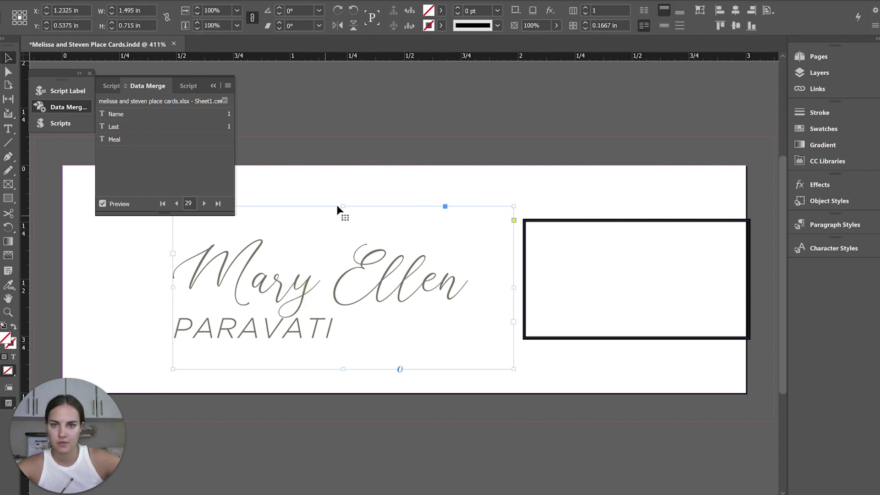
pyautogui.moveTo(345, 206); pyautogui.dragTo(346, 202)
pyautogui.hotkey('ctrl', 'shift', 'a')
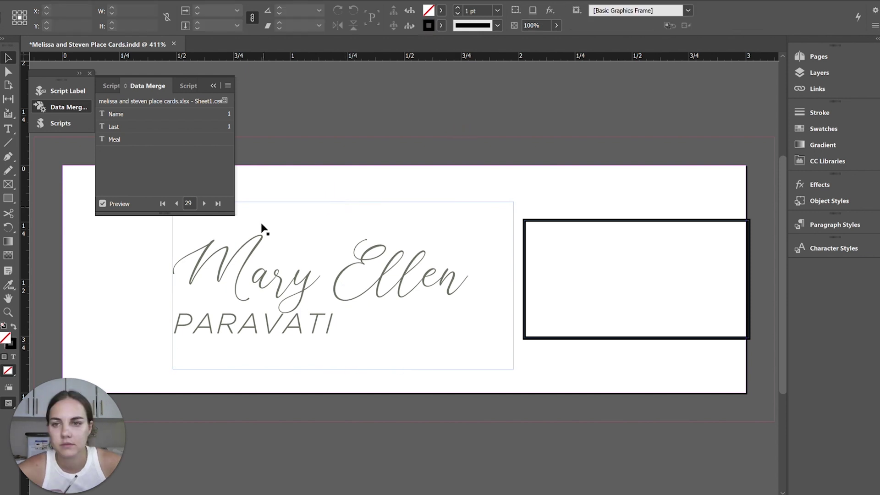
# Browse the merge preview back and forth through guest records, stopping at record 26.
pyautogui.click(177, 204)
pyautogui.click(177, 203)
pyautogui.click(177, 204)
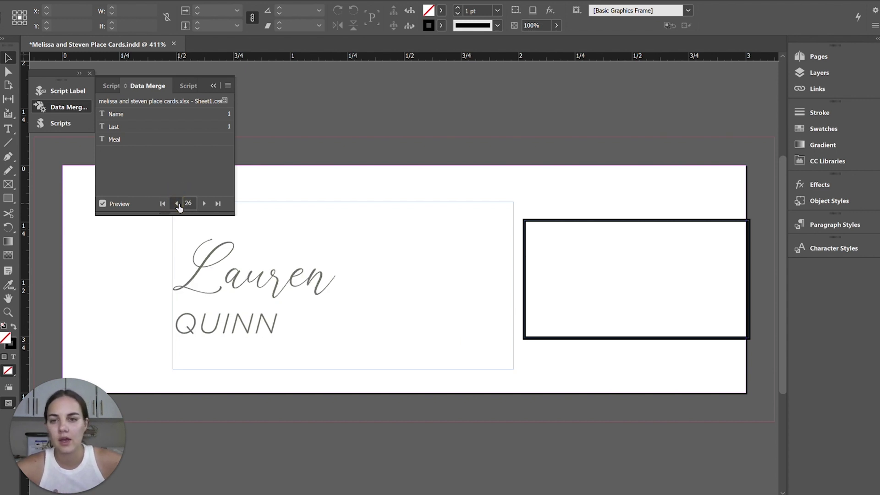
pyautogui.click(177, 204)
pyautogui.click(177, 203)
pyautogui.click(177, 203)
pyautogui.click(177, 203)
pyautogui.click(177, 203)
pyautogui.click(177, 203)
pyautogui.click(177, 204)
pyautogui.click(177, 203)
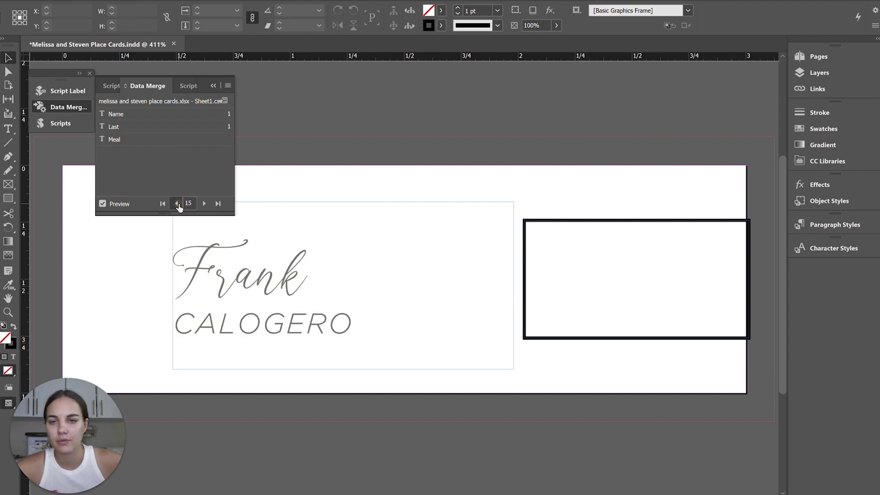
pyautogui.click(176, 203)
pyautogui.click(203, 204)
pyautogui.click(204, 203)
pyautogui.click(203, 204)
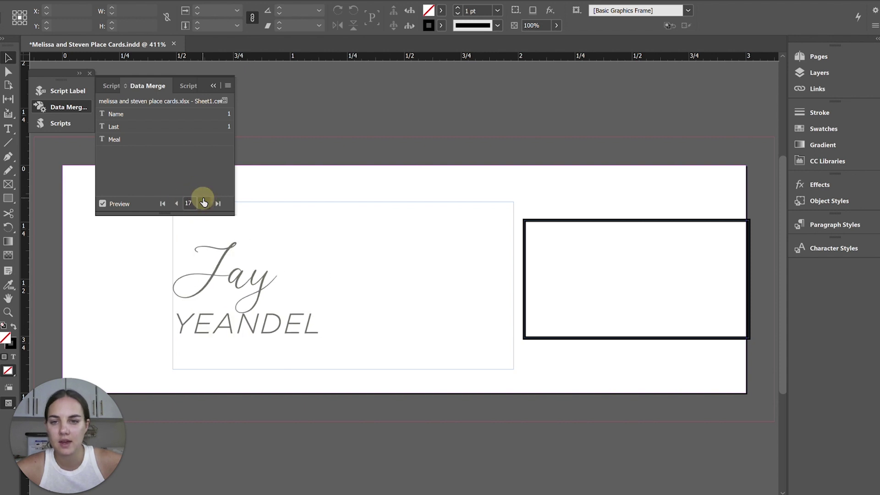
pyautogui.click(204, 203)
pyautogui.click(203, 203)
pyautogui.click(203, 204)
pyautogui.click(203, 204)
pyautogui.click(203, 204)
pyautogui.click(203, 204)
pyautogui.click(204, 204)
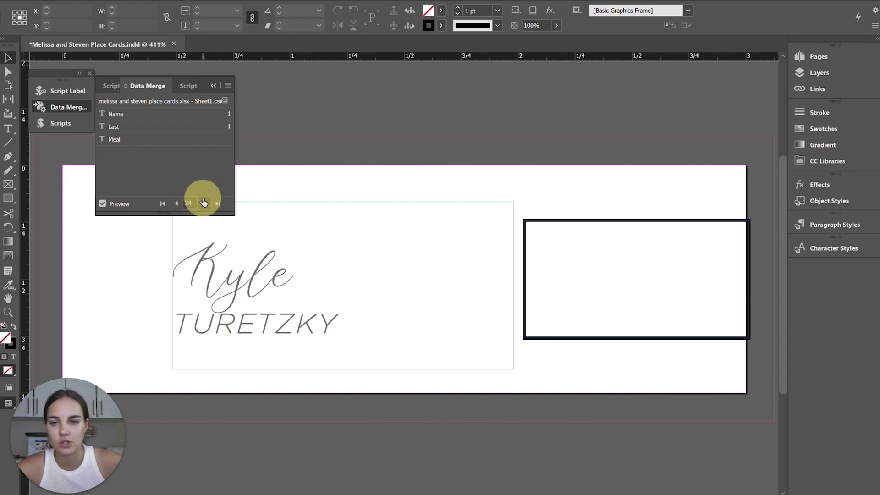
pyautogui.click(204, 203)
pyautogui.click(204, 203)
pyautogui.click(203, 204)
pyautogui.click(204, 204)
pyautogui.click(204, 204)
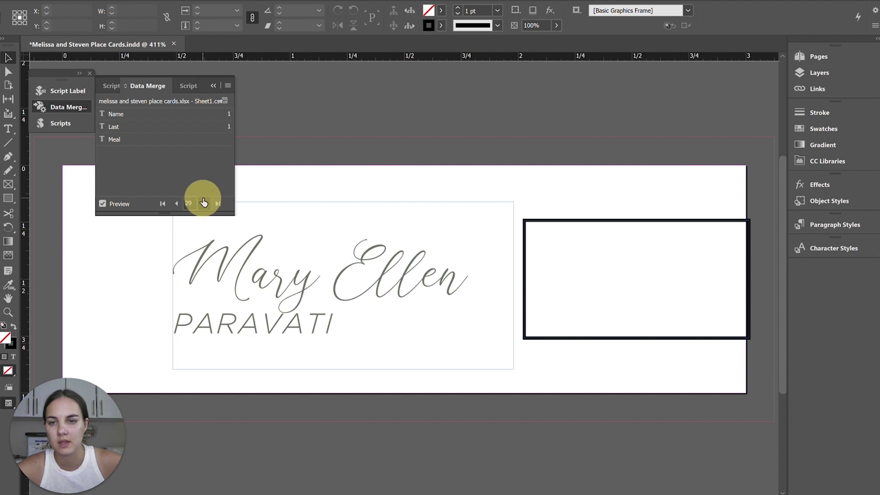
# Enlarge the script first name to 18 pt and raise the name frame's top edge.
pyautogui.doubleClick(369, 254)
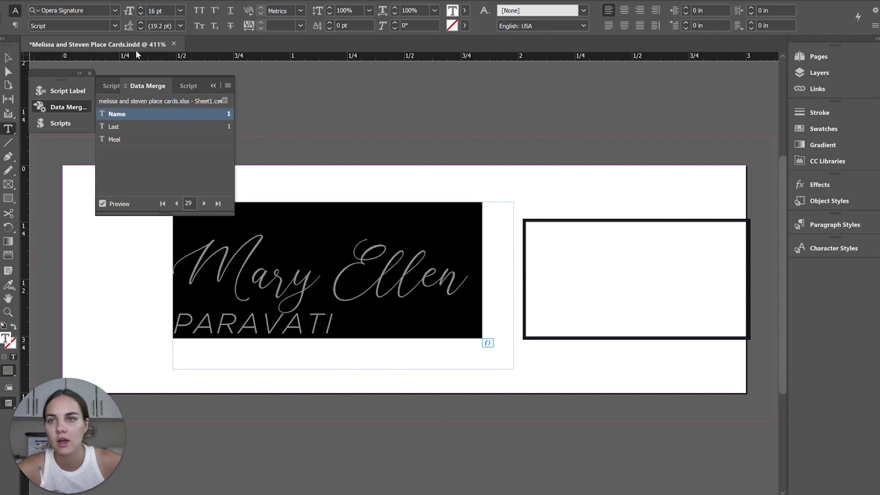
pyautogui.click(141, 11)
pyautogui.click(141, 11)
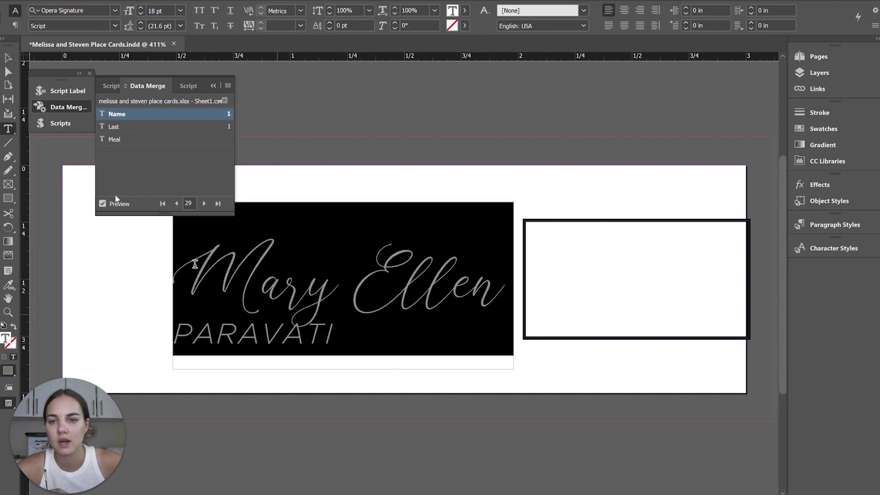
pyautogui.click(10, 57)
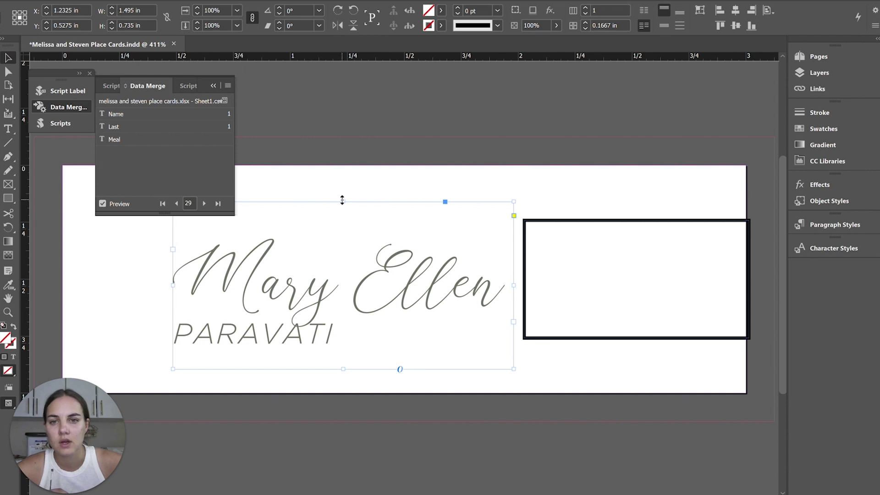
pyautogui.moveTo(342, 200); pyautogui.dragTo(342, 192)
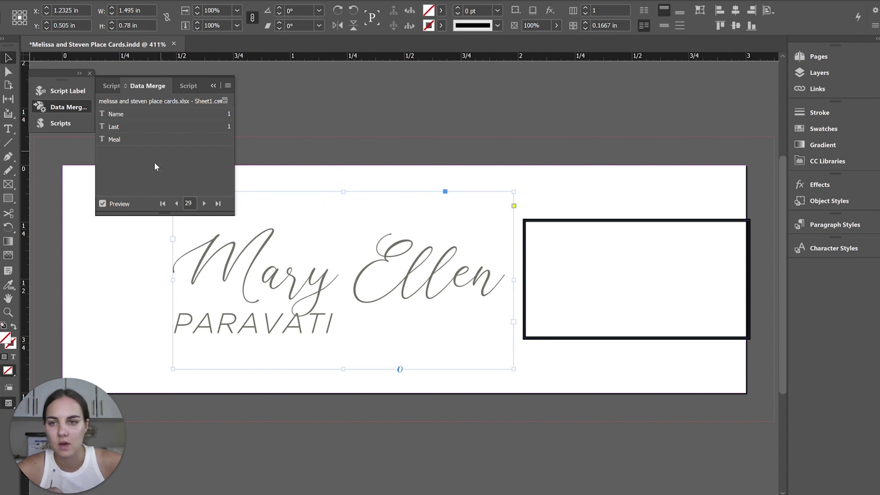
# Step the preview back to record 8 and deselect the name frame.
pyautogui.click(178, 203)
pyautogui.click(178, 203)
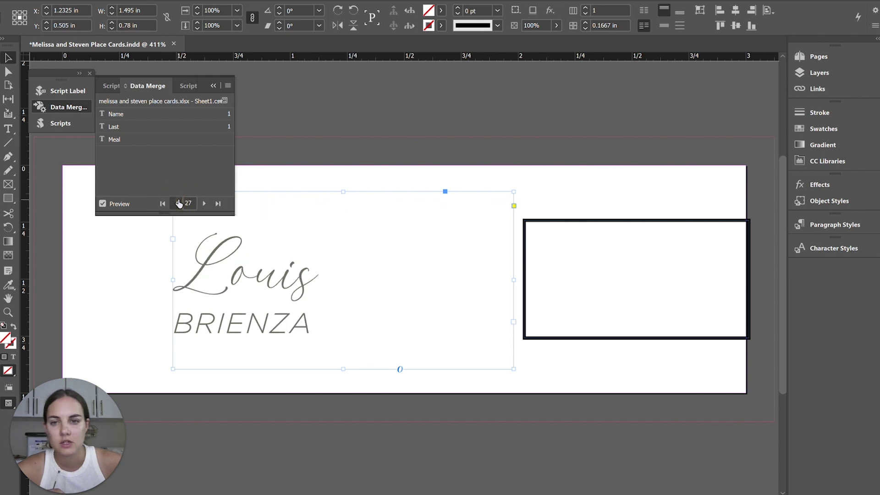
pyautogui.click(178, 203)
pyautogui.click(179, 203)
pyautogui.click(178, 203)
pyautogui.click(178, 203)
pyautogui.click(179, 203)
pyautogui.click(178, 203)
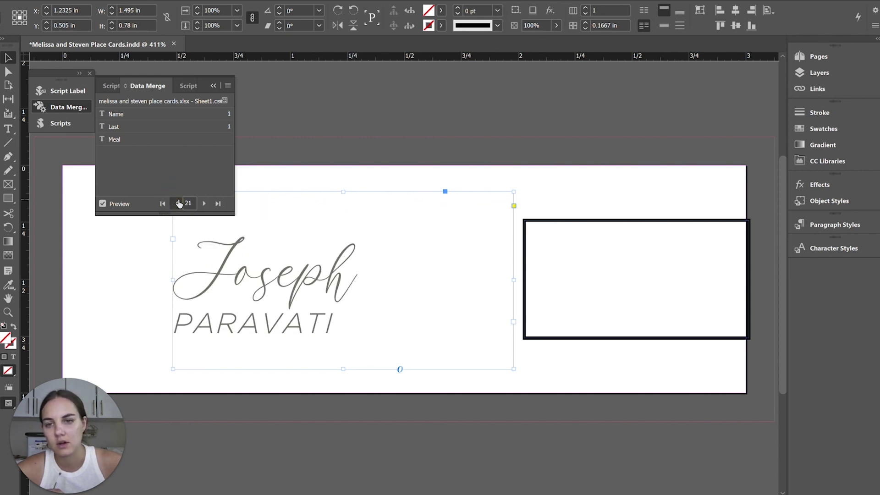
pyautogui.click(179, 203)
pyautogui.click(179, 203)
pyautogui.click(178, 204)
pyautogui.click(179, 203)
pyautogui.click(178, 203)
pyautogui.click(179, 203)
pyautogui.click(178, 203)
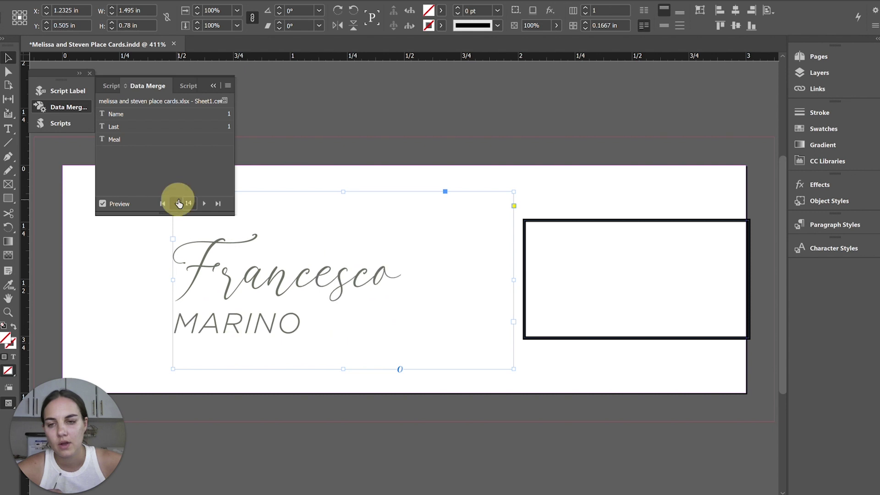
pyautogui.click(178, 203)
pyautogui.click(179, 203)
pyautogui.click(178, 203)
pyautogui.click(178, 203)
pyautogui.click(178, 203)
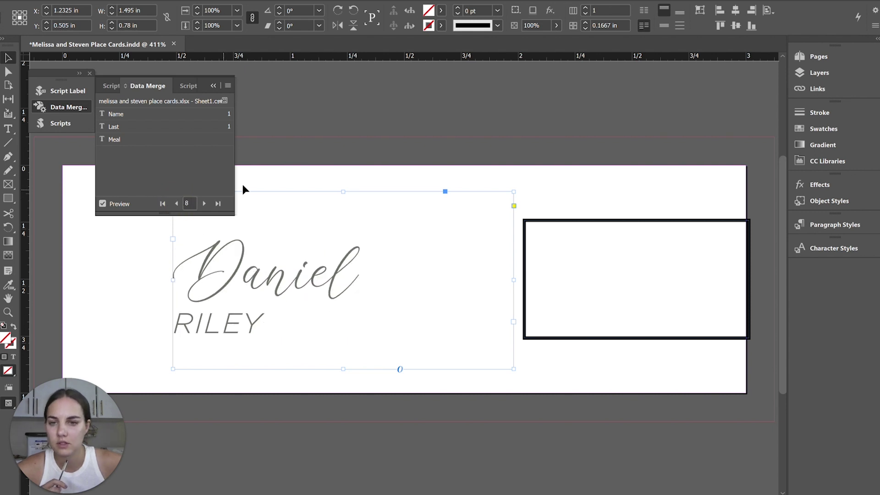
pyautogui.click(274, 172)
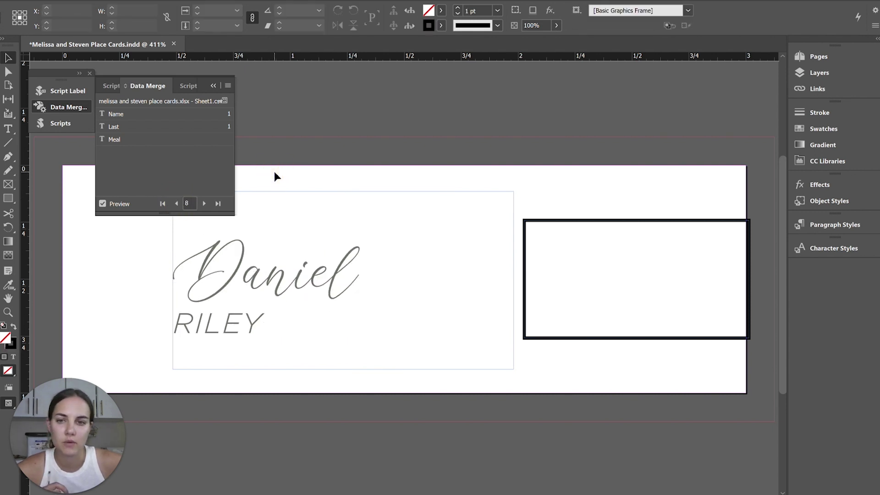
# Delete the empty right-hand rectangle, then create the merged document and dismiss the no-overset notice.
pyautogui.click(543, 225)
pyautogui.press('Delete')
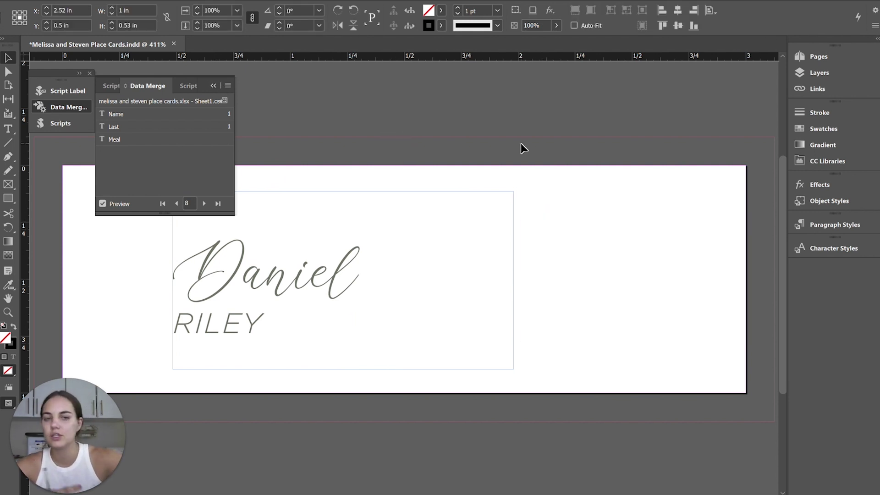
pyautogui.click(227, 86)
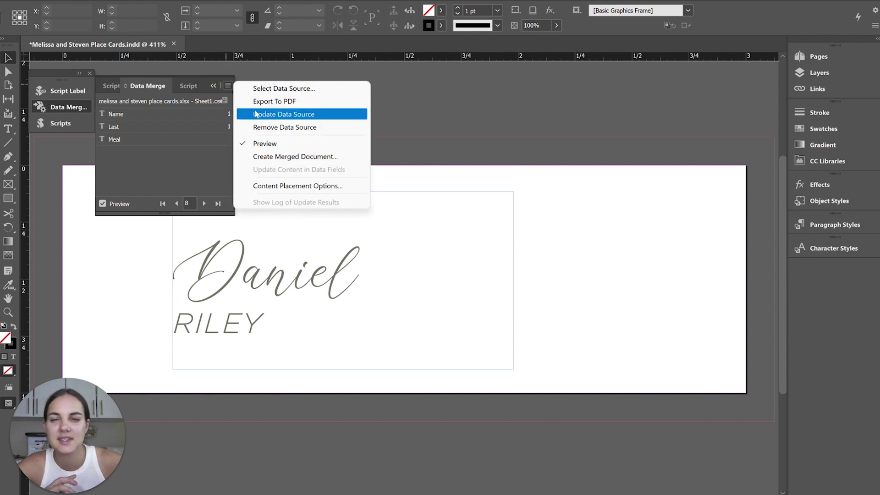
pyautogui.click(275, 157)
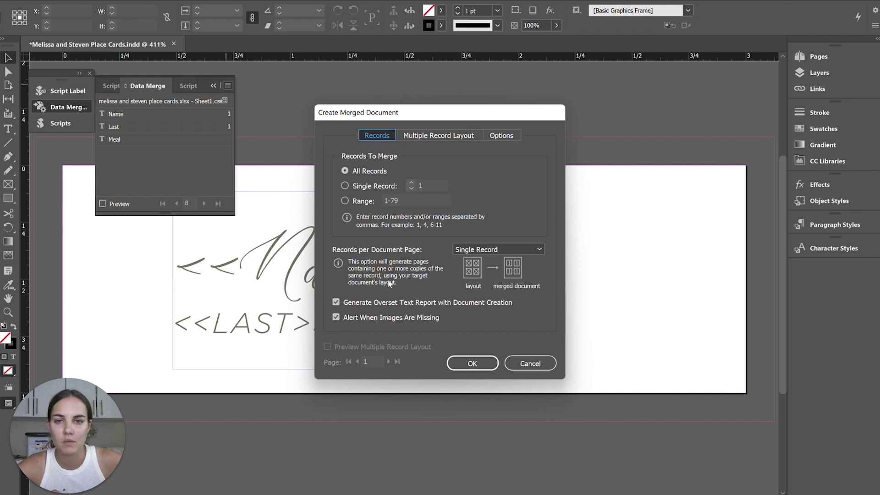
pyautogui.click(480, 367)
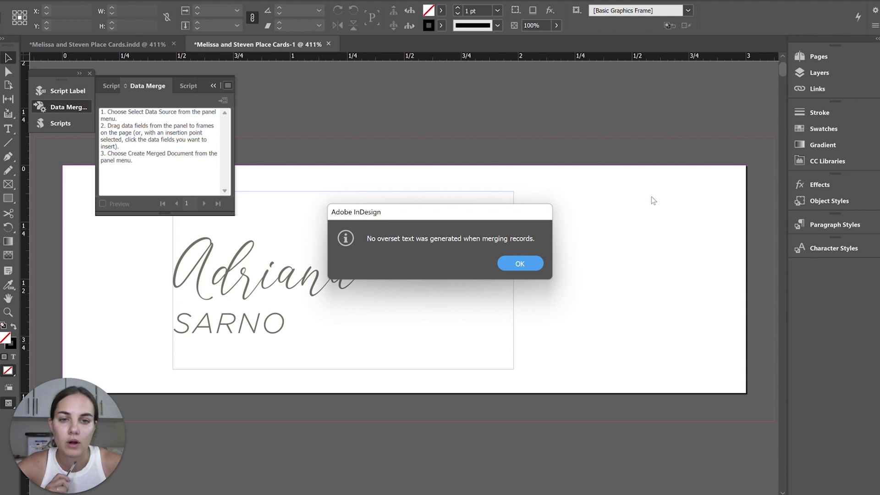
pyautogui.click(521, 264)
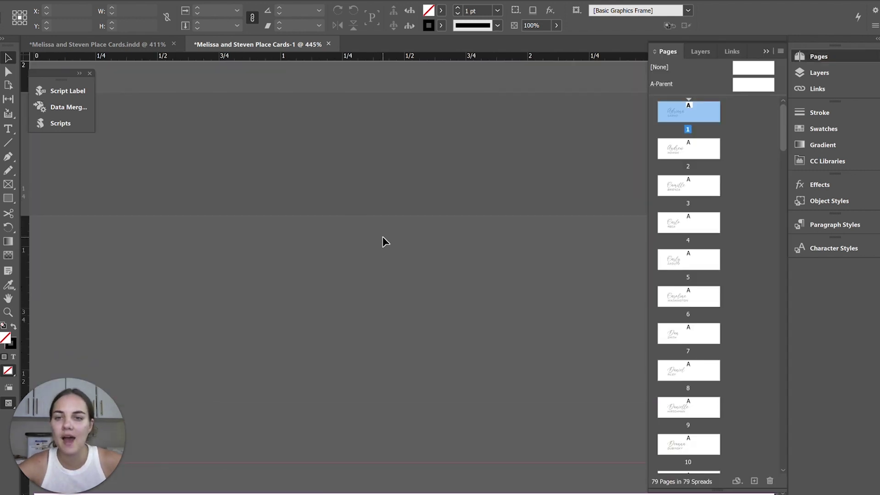
# Go to page 29 of the merged cards in the Pages panel.
pyautogui.scroll(-15, 384, 237)
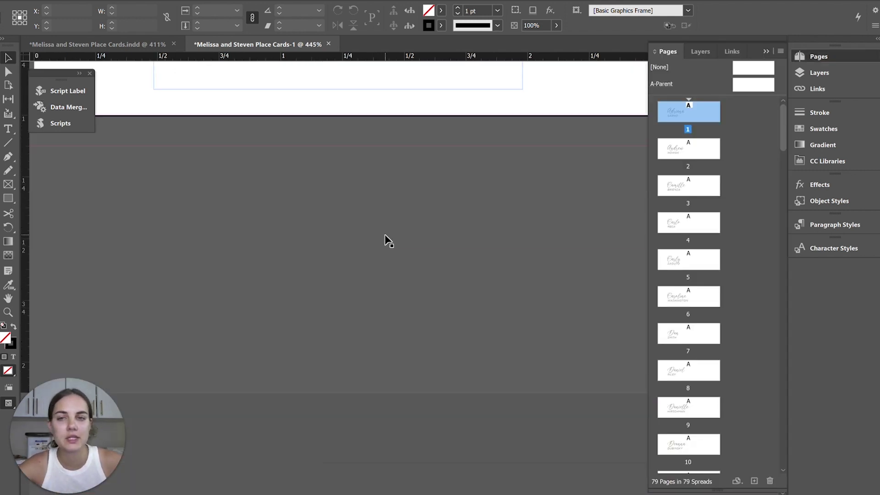
pyautogui.scroll(-15, 395, 243)
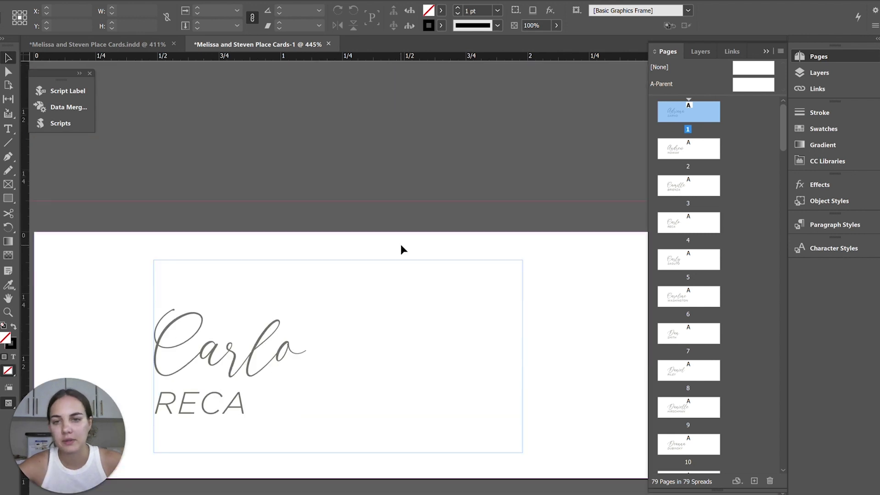
pyautogui.scroll(-15, 401, 250)
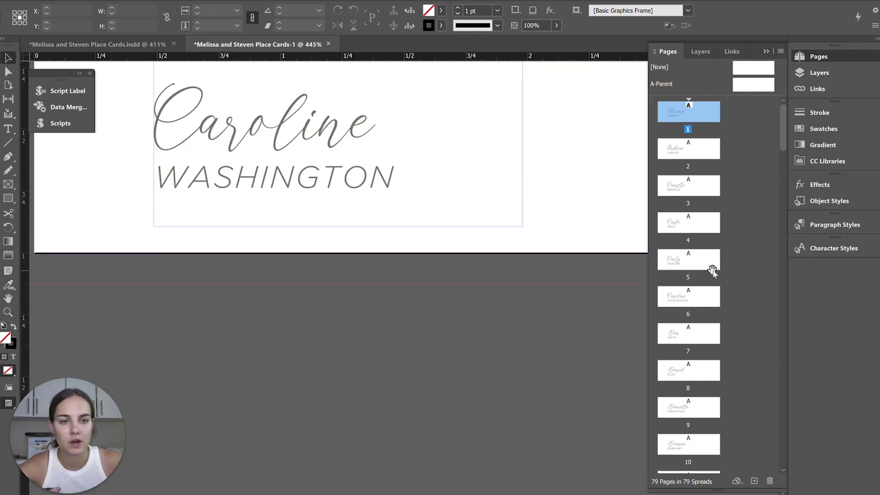
pyautogui.scroll(-10, 713, 271)
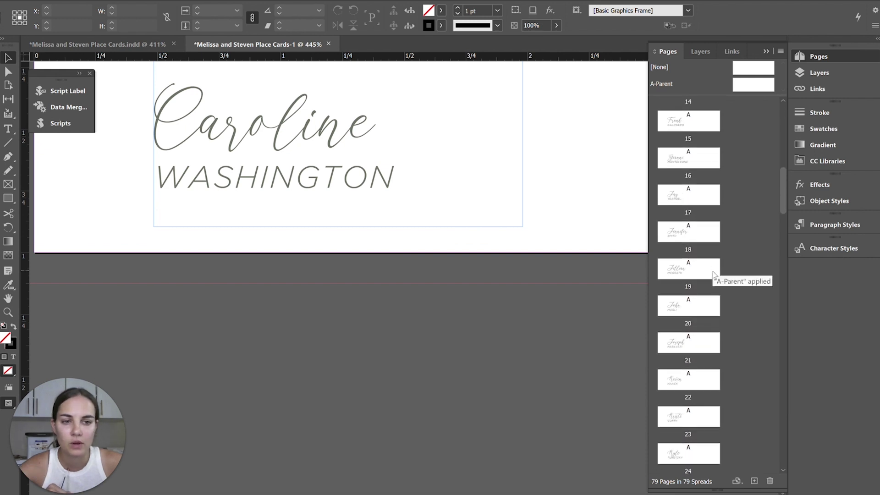
pyautogui.scroll(-8, 713, 274)
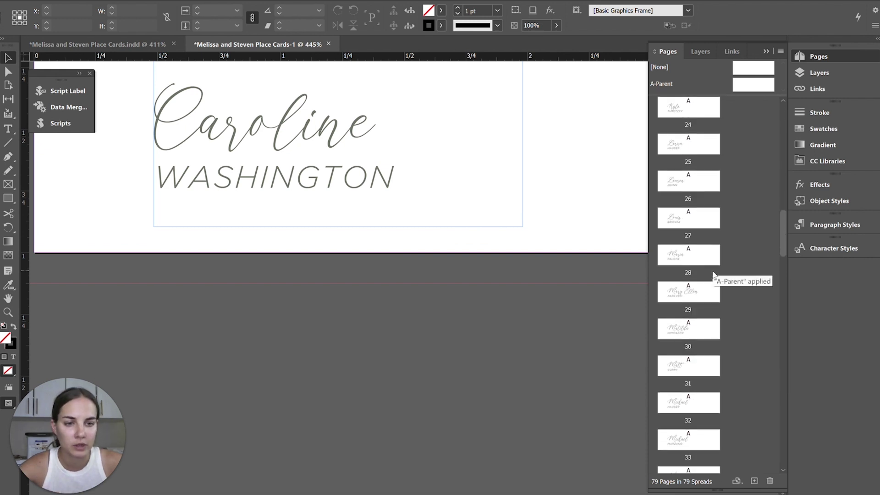
pyautogui.doubleClick(675, 299)
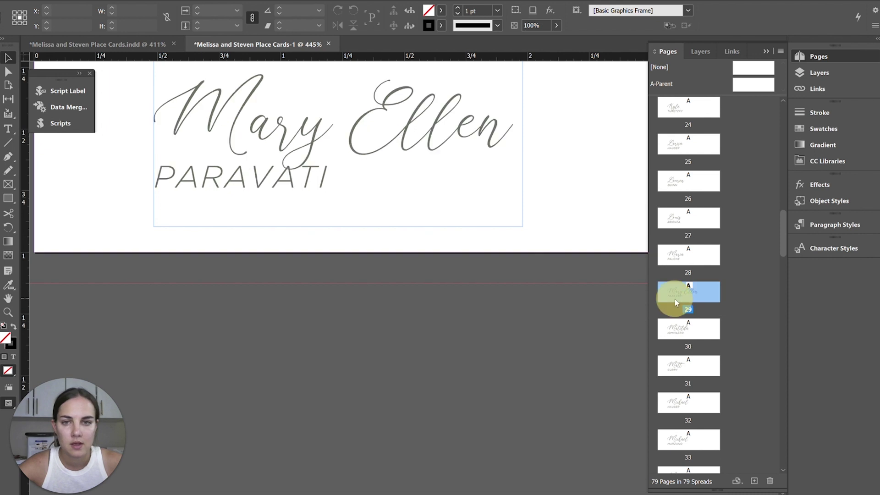
# Reduce the long guest name on page 29 from 18 pt to 16 pt.
pyautogui.scroll(3, 390, 138)
pyautogui.click(340, 222)
pyautogui.doubleClick(338, 224)
pyautogui.hotkey('ctrl', 'a')
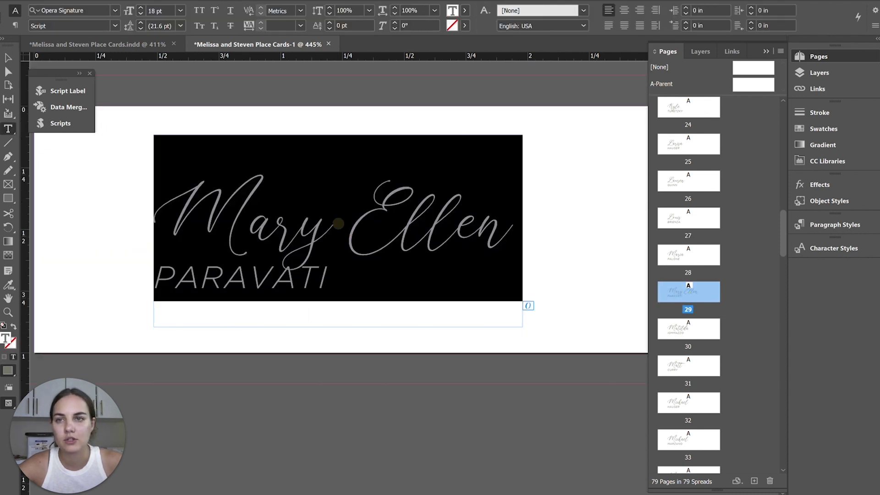
pyautogui.click(142, 15)
pyautogui.click(141, 15)
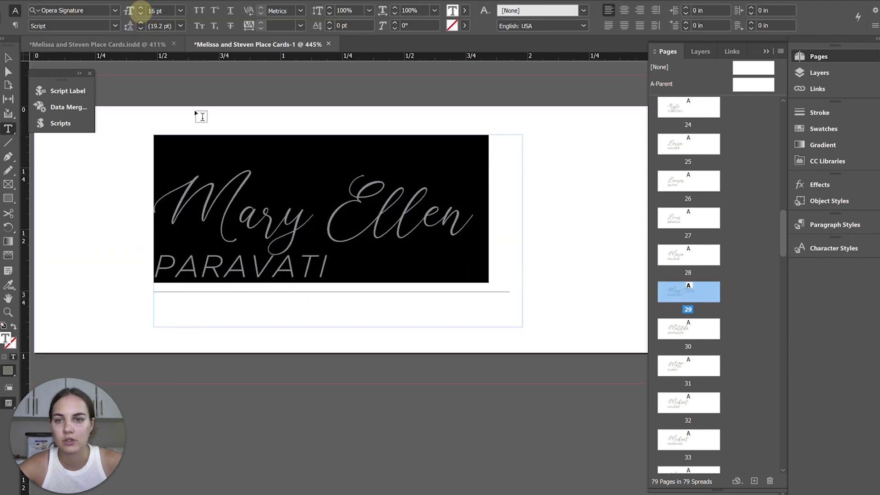
pyautogui.hotkey('ctrl', 'shift', 'a')
# Lower the name frame's top edge so the text sits slightly lower.
pyautogui.click(8, 57)
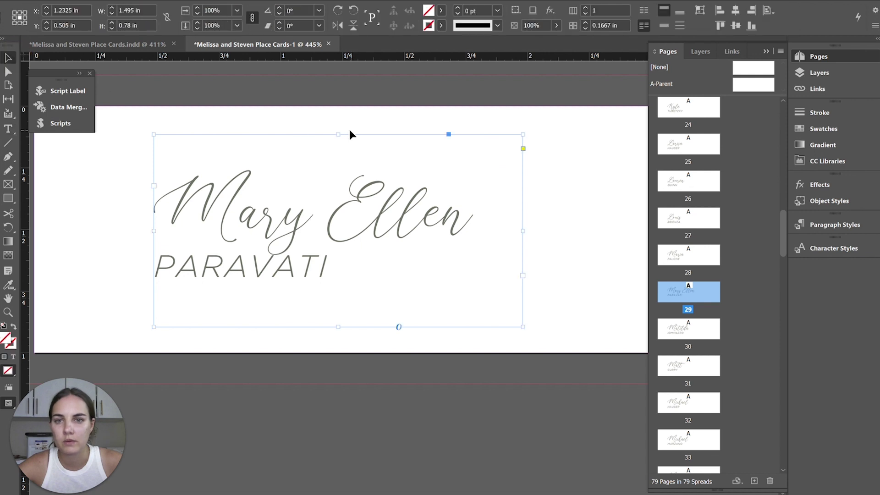
pyautogui.moveTo(336, 133); pyautogui.dragTo(338, 141)
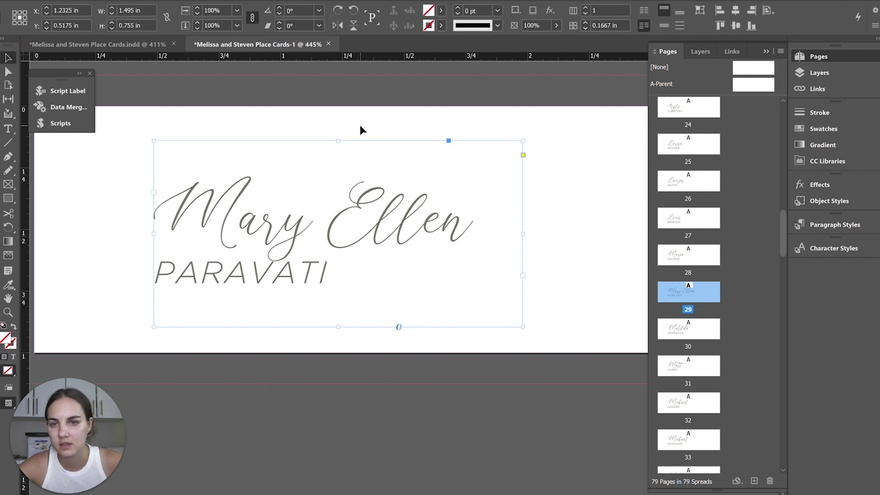
pyautogui.click(621, 261)
pyautogui.scroll(-6, 725, 339)
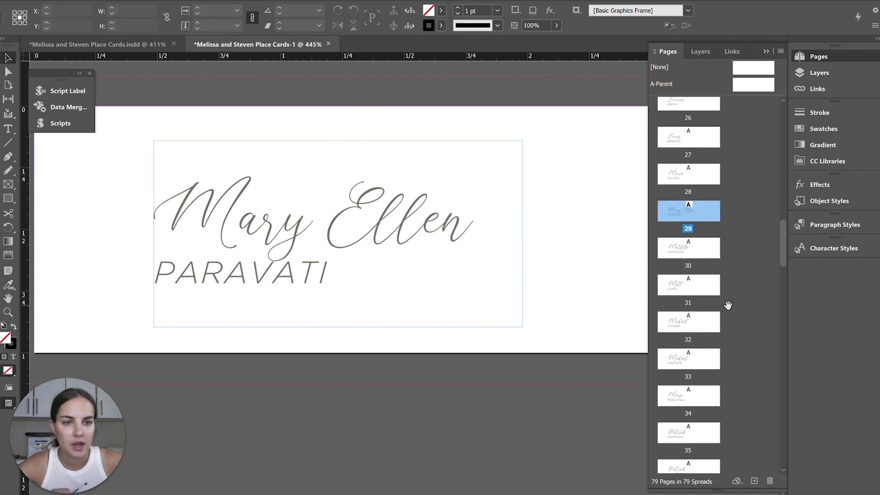
# Browse the merged pages, jumping to page 63, then back to pages 1 and 3.
pyautogui.scroll(-5, 720, 276)
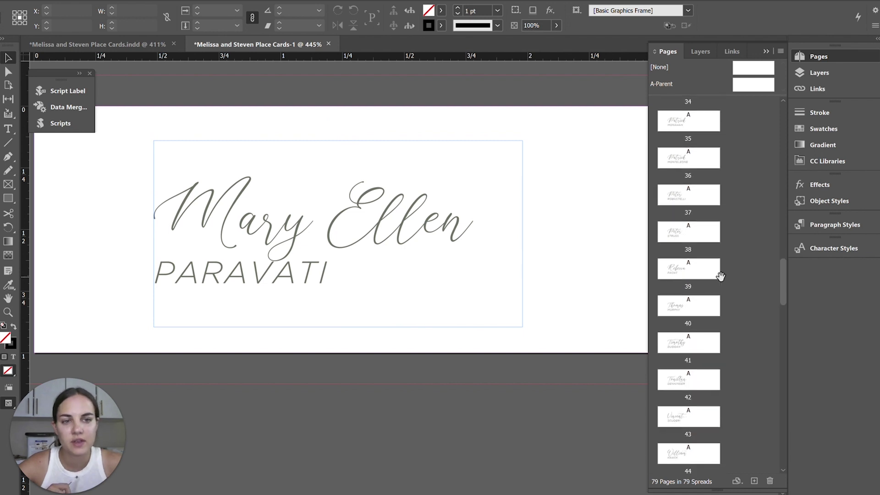
pyautogui.scroll(-5, 721, 276)
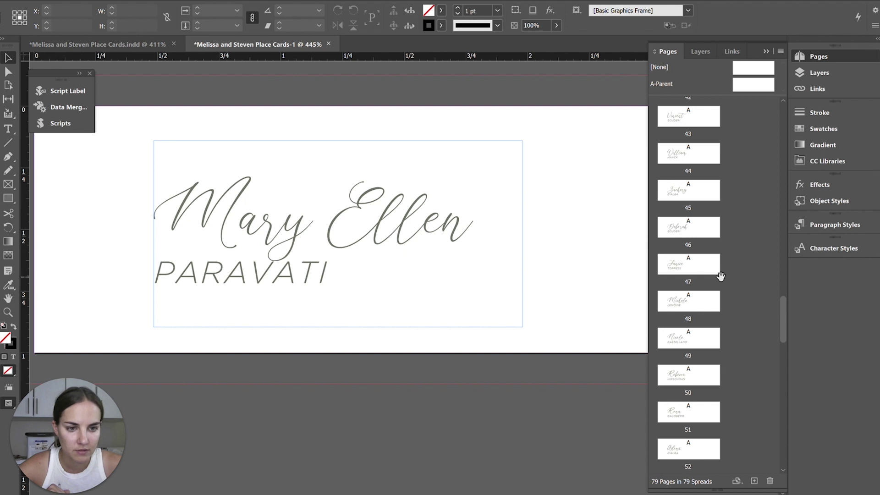
pyautogui.scroll(-11, 721, 276)
pyautogui.doubleClick(701, 324)
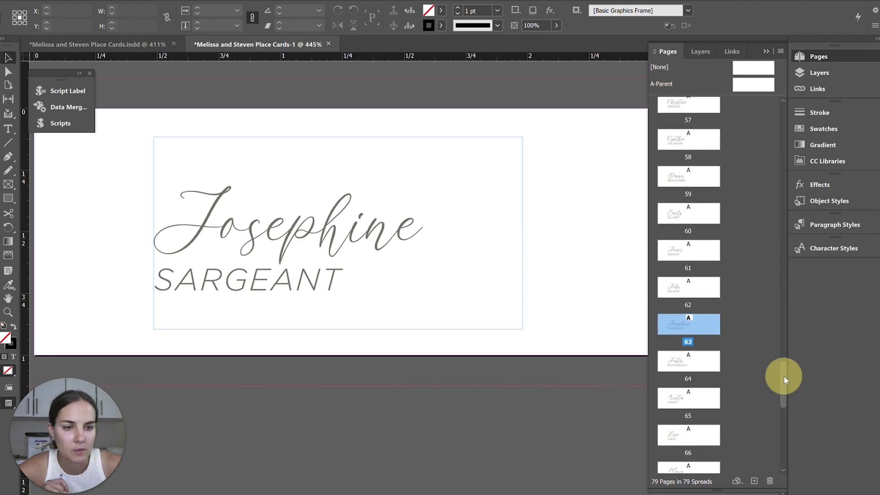
pyautogui.moveTo(784, 376); pyautogui.dragTo(800, 103)
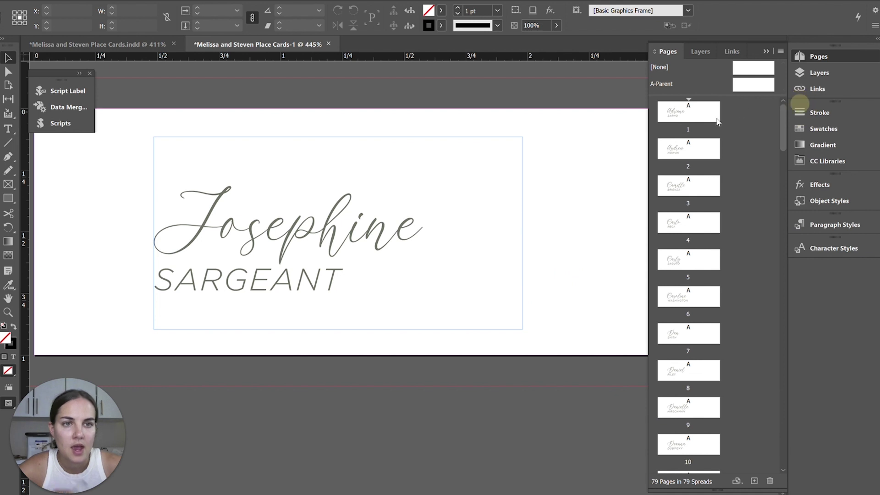
pyautogui.doubleClick(674, 117)
pyautogui.click(679, 188)
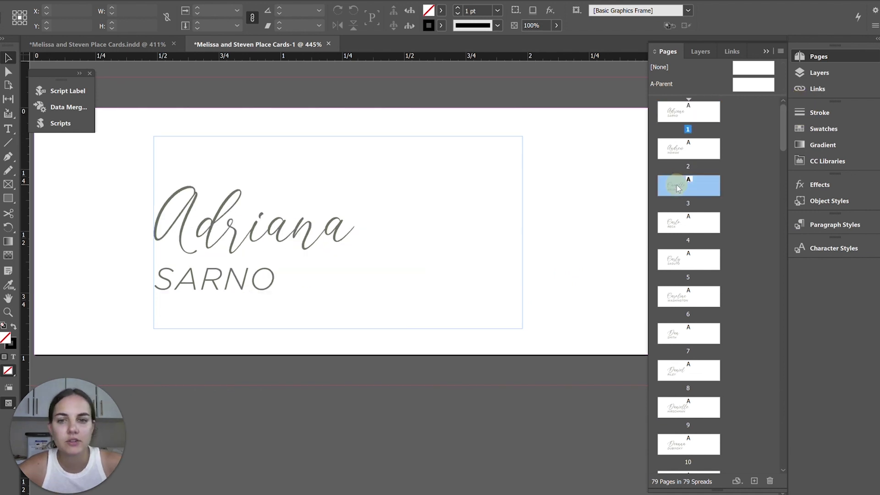
pyautogui.doubleClick(678, 188)
pyautogui.scroll(-10, 340, 250)
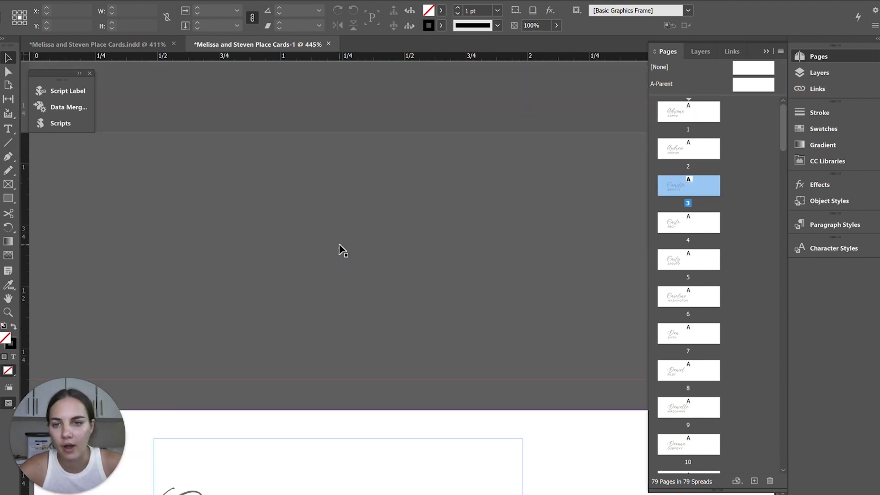
pyautogui.scroll(-10, 714, 257)
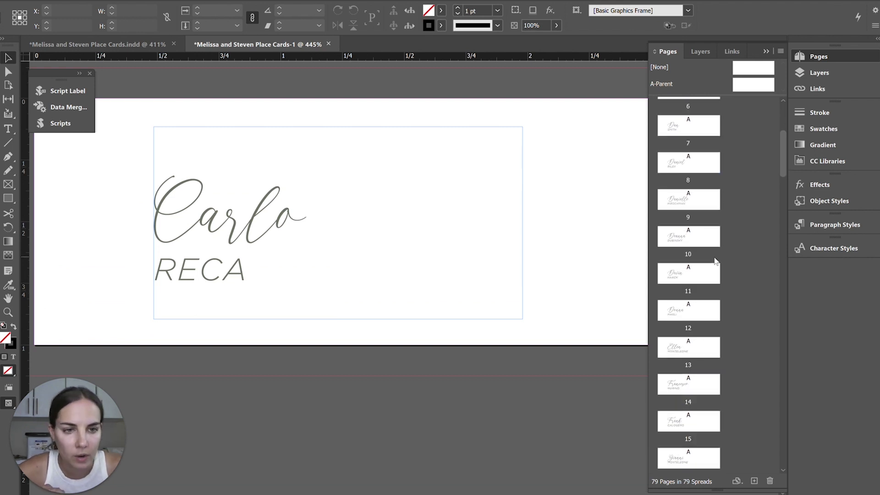
pyautogui.scroll(-2, 713, 256)
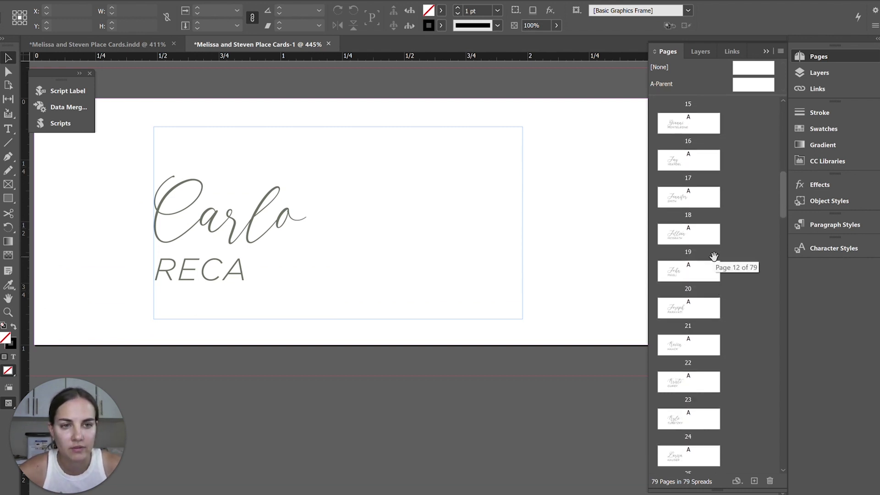
pyautogui.doubleClick(700, 125)
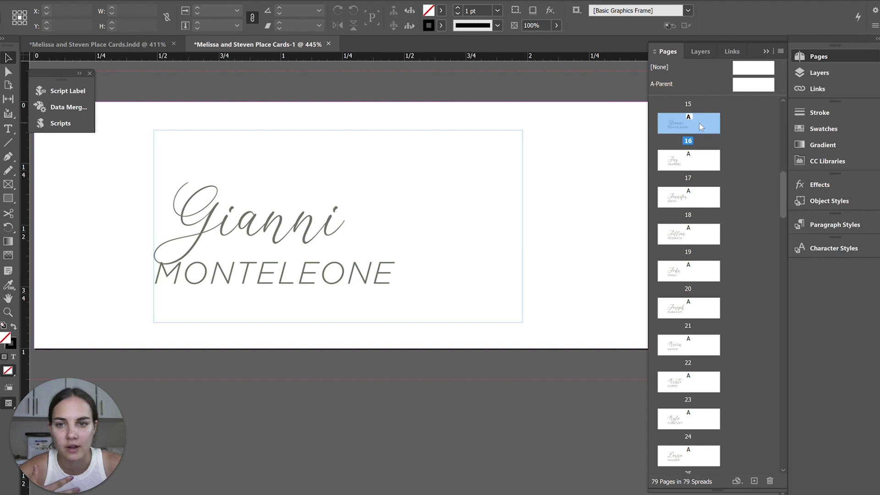
pyautogui.scroll(-3, 701, 252)
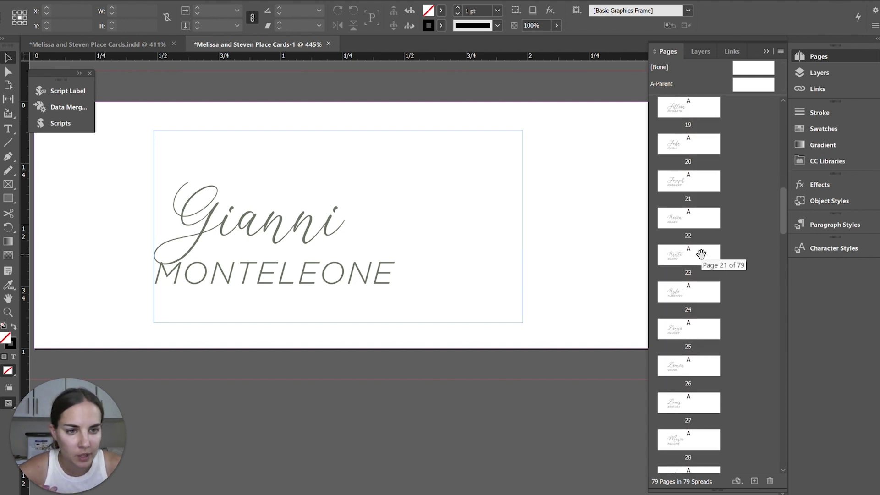
pyautogui.scroll(-2, 705, 304)
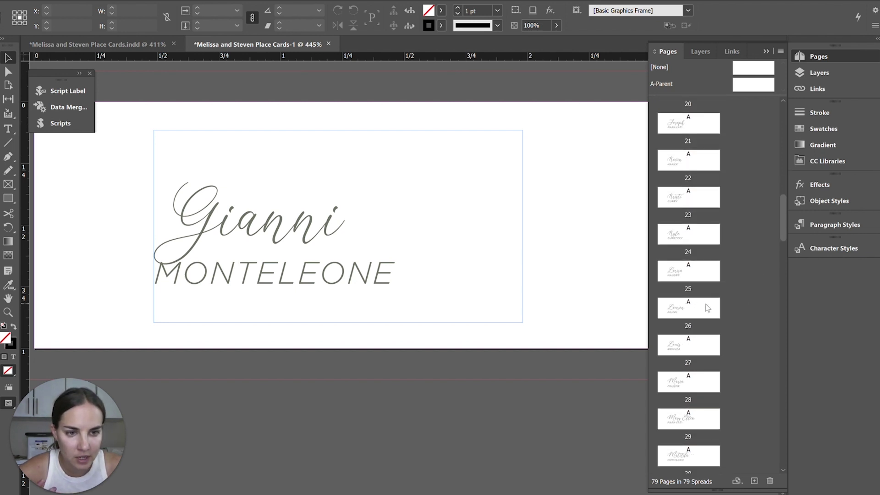
pyautogui.scroll(-5, 708, 308)
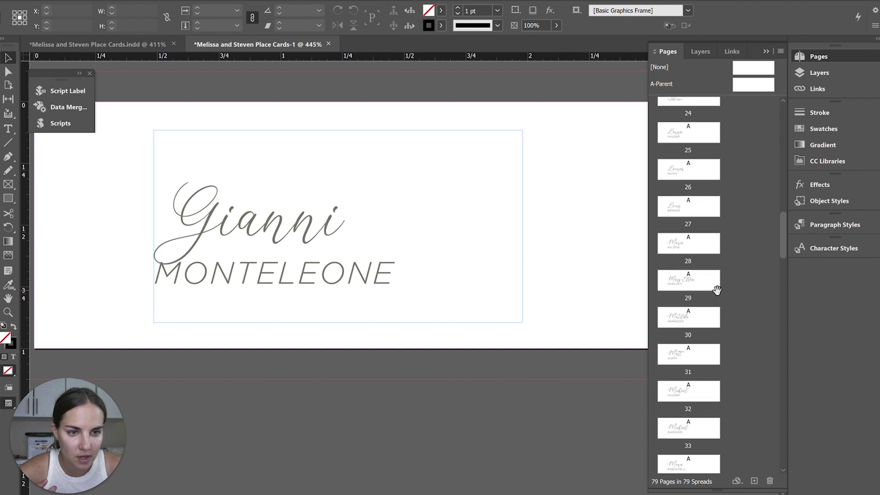
pyautogui.doubleClick(696, 360)
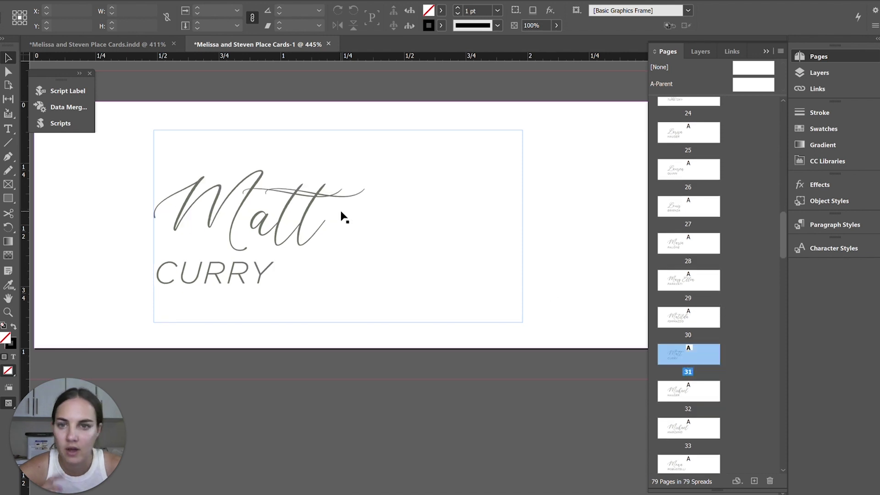
# Inspect the swash tt letters in Matt's script first name.
pyautogui.doubleClick(281, 190)
pyautogui.moveTo(279, 192); pyautogui.dragTo(324, 280)
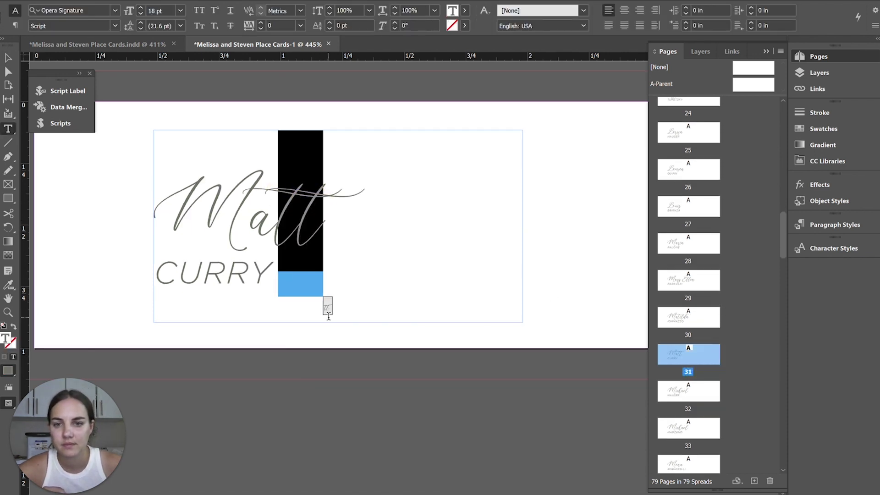
pyautogui.moveTo(328, 316); pyautogui.dragTo(326, 304)
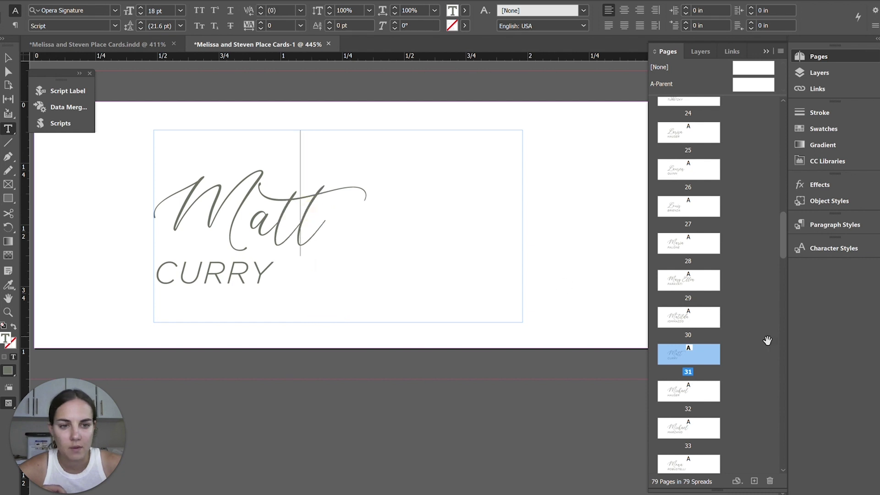
pyautogui.click(397, 287)
pyautogui.scroll(-1, 396, 209)
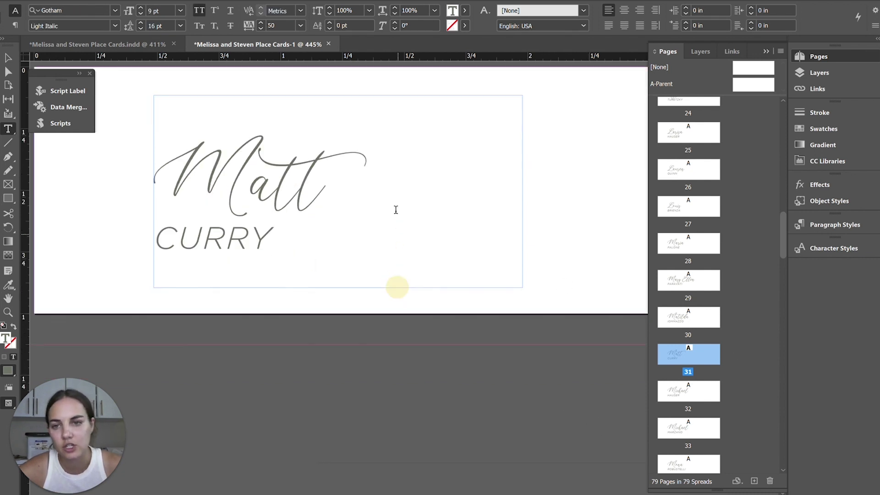
pyautogui.scroll(-8, 396, 210)
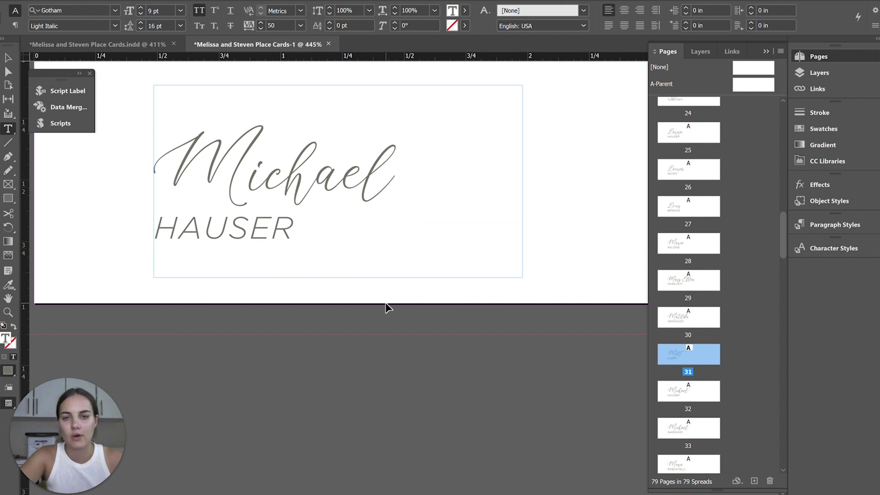
# Find 'tt' across the whole document and give Rosetta's tt on page 73 the swash alternate.
pyautogui.hotkey('ctrl', 'f')
pyautogui.write('tt')
pyautogui.press('Return')
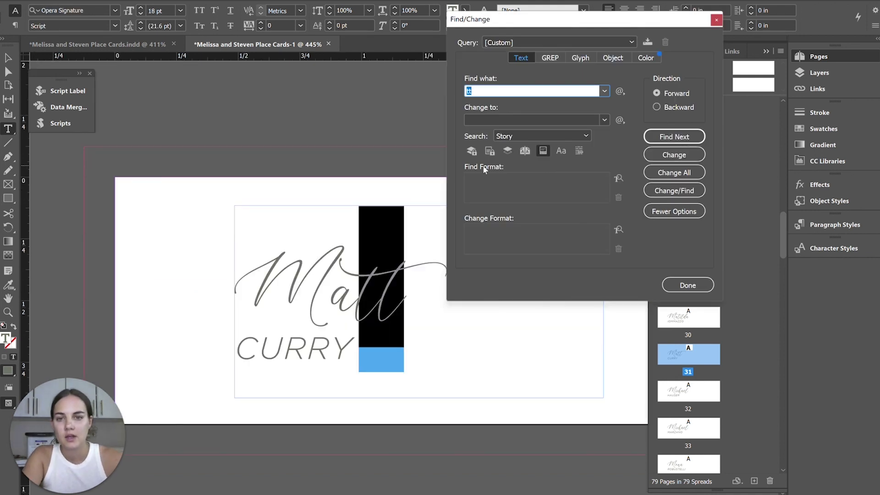
pyautogui.press('Return')
pyautogui.press('Return')
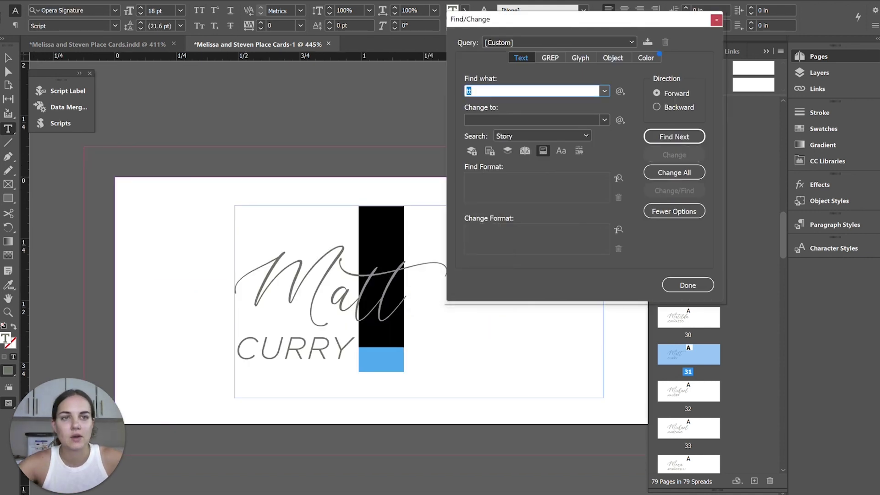
pyautogui.click(520, 131)
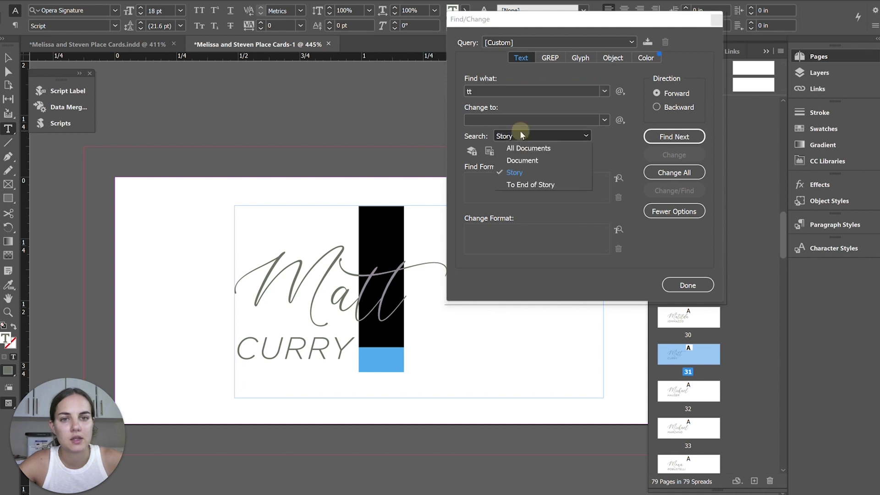
pyautogui.click(518, 158)
pyautogui.click(689, 137)
pyautogui.click(689, 138)
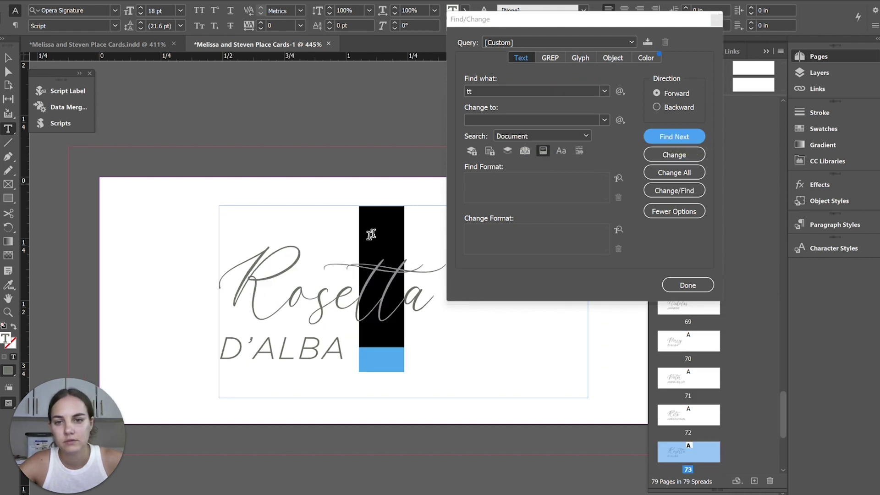
pyautogui.click(379, 267)
pyautogui.moveTo(381, 278); pyautogui.dragTo(365, 297)
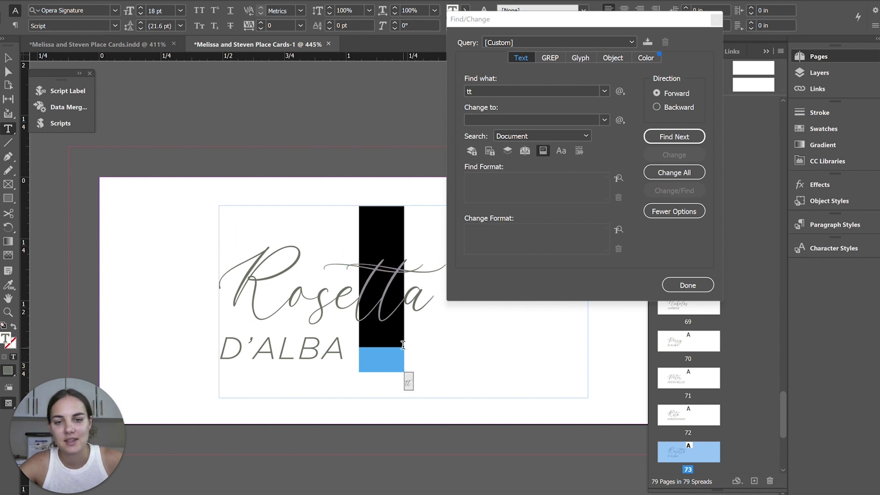
pyautogui.click(408, 381)
# Run the search to completion, close Find/Change, and return to the Matt Curry frame.
pyautogui.click(694, 139)
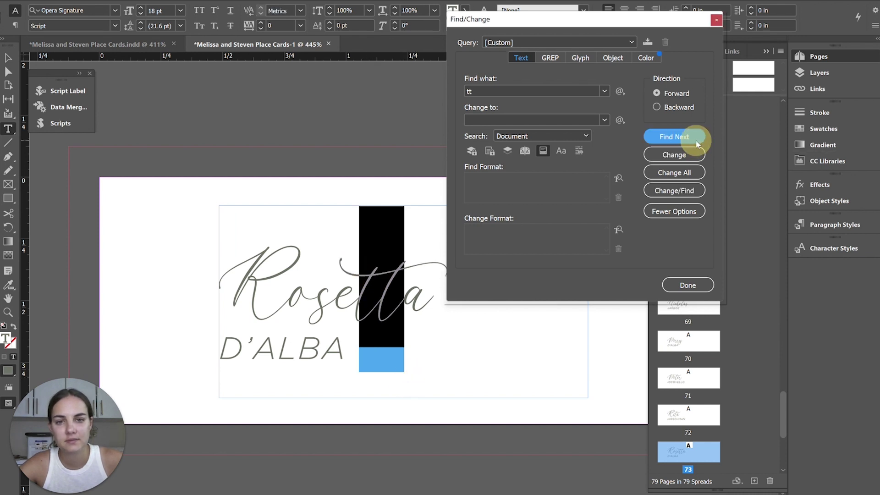
pyautogui.click(696, 140)
pyautogui.click(695, 140)
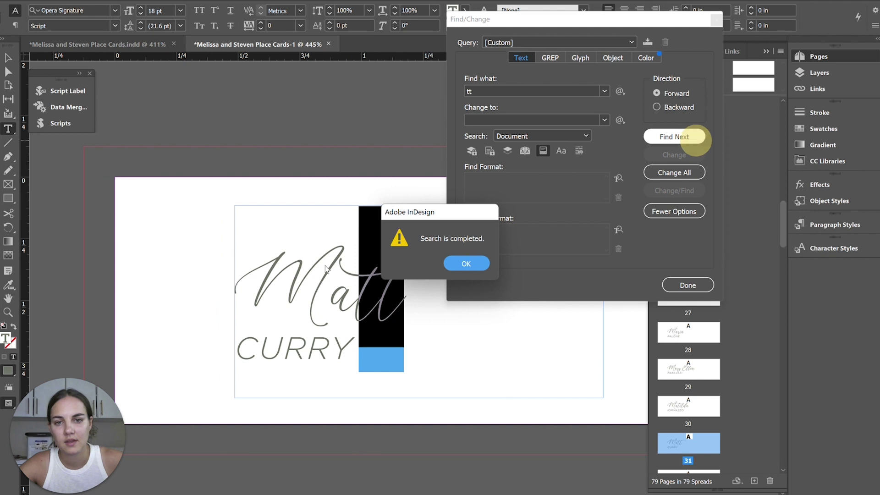
pyautogui.click(456, 263)
pyautogui.click(668, 283)
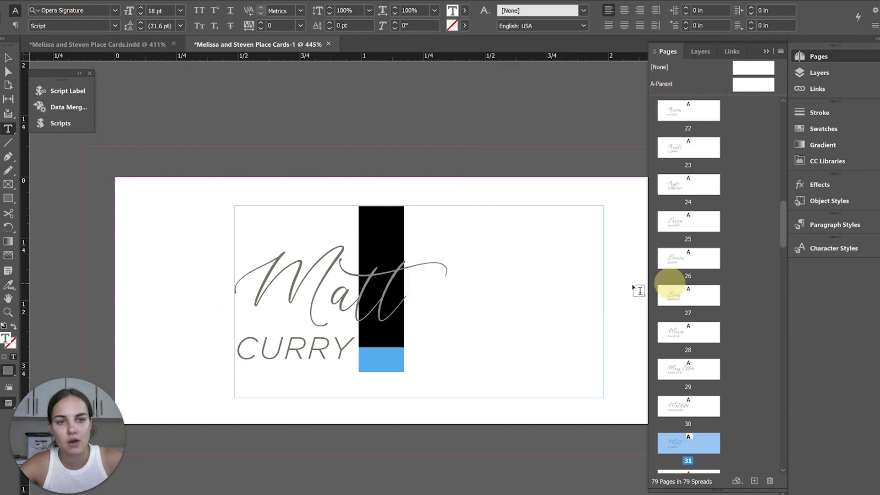
pyautogui.click(414, 295)
pyautogui.click(8, 57)
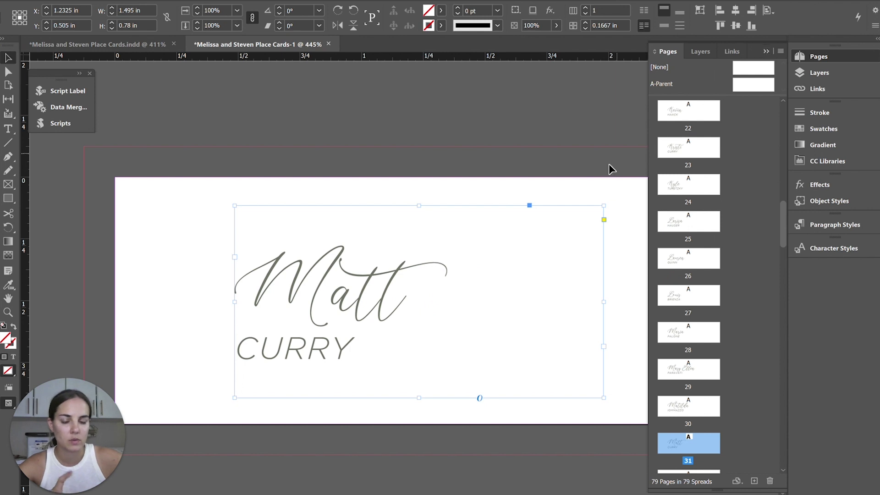
pyautogui.click(759, 85)
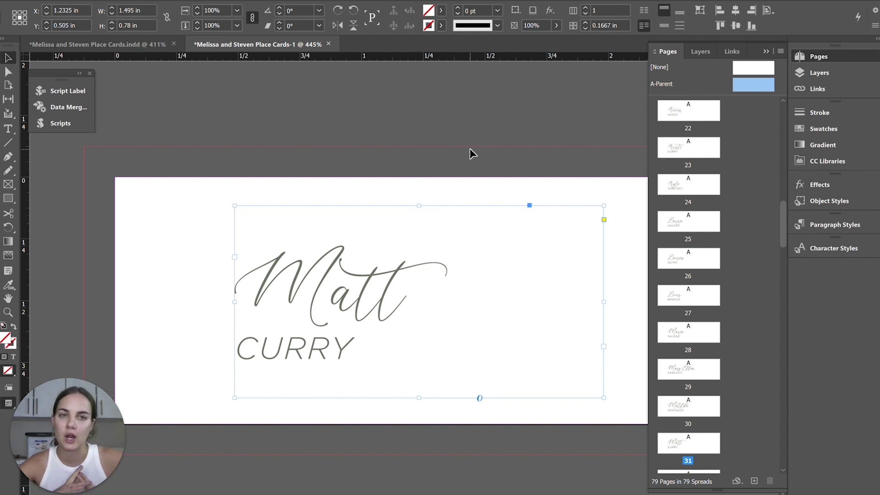
# Check the sheet's last rows (Leaf in C78:C79, VG in C80), then open A-Parent's options.
pyautogui.click(457, 482)
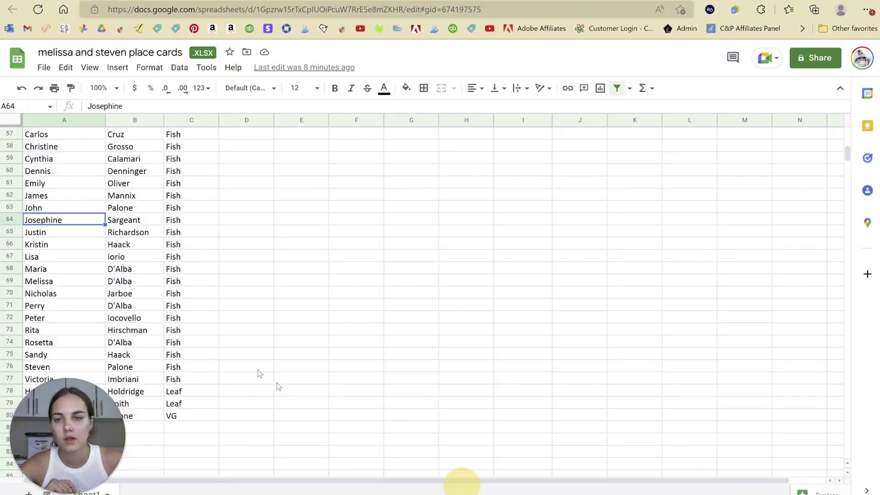
pyautogui.scroll(-3, 344, 327)
pyautogui.moveTo(192, 244); pyautogui.dragTo(192, 258)
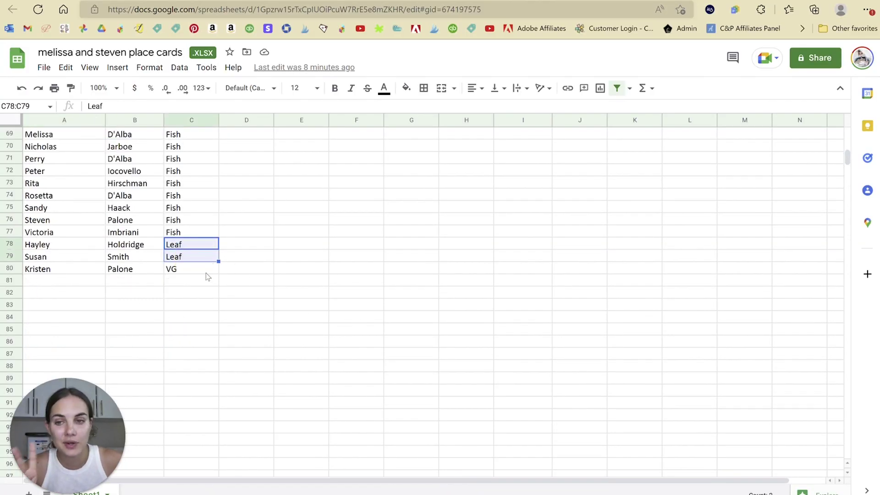
pyautogui.click(206, 273)
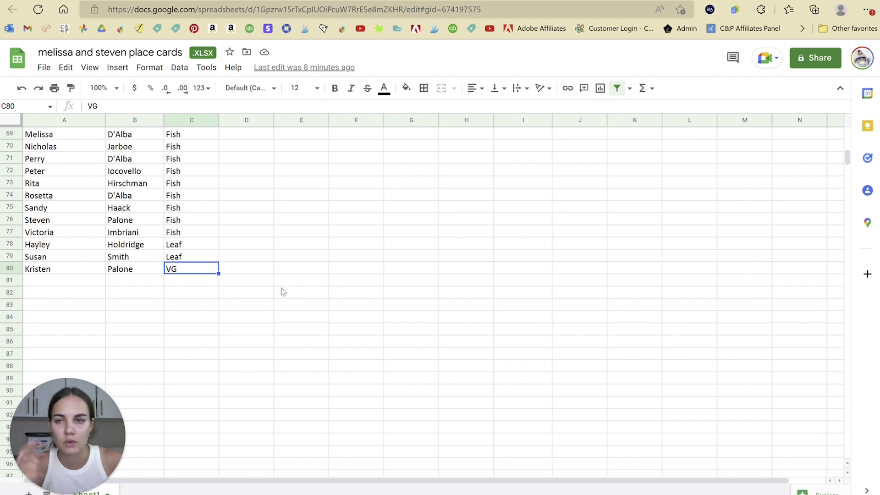
pyautogui.click(567, 493)
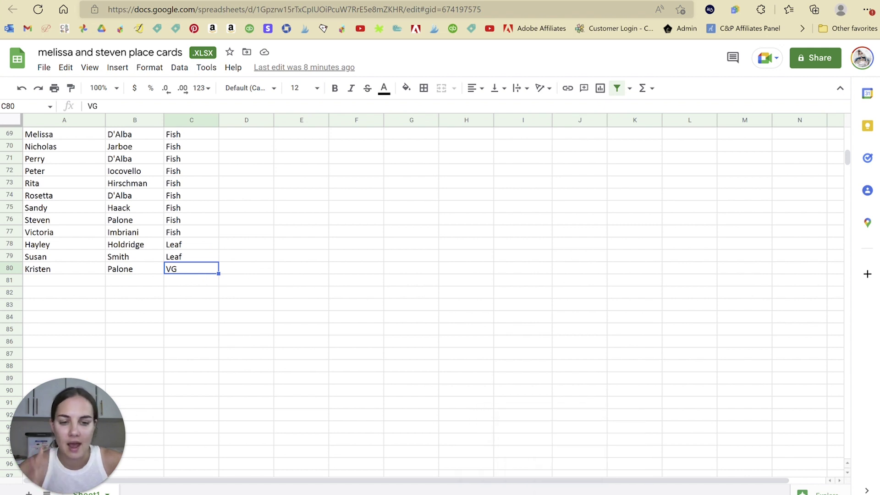
pyautogui.rightClick(750, 88)
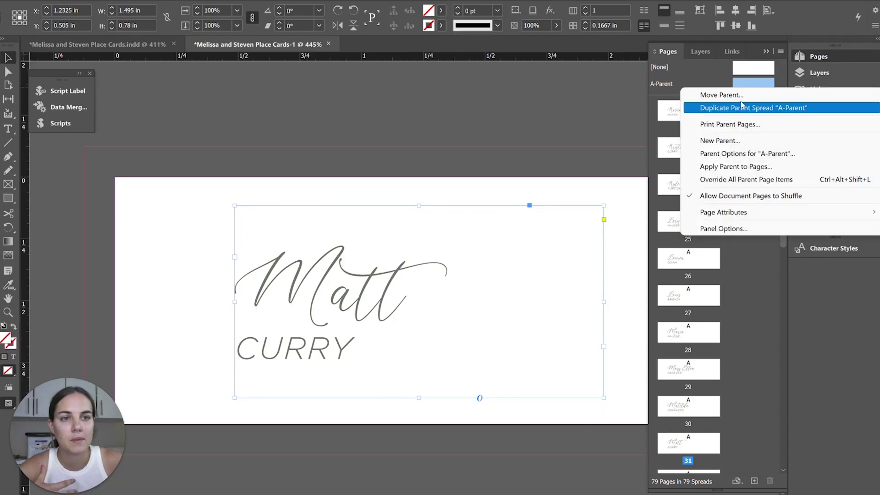
# Duplicate A-Parent twice to create B-Parent and C-Parent.
pyautogui.click(738, 140)
pyautogui.click(532, 195)
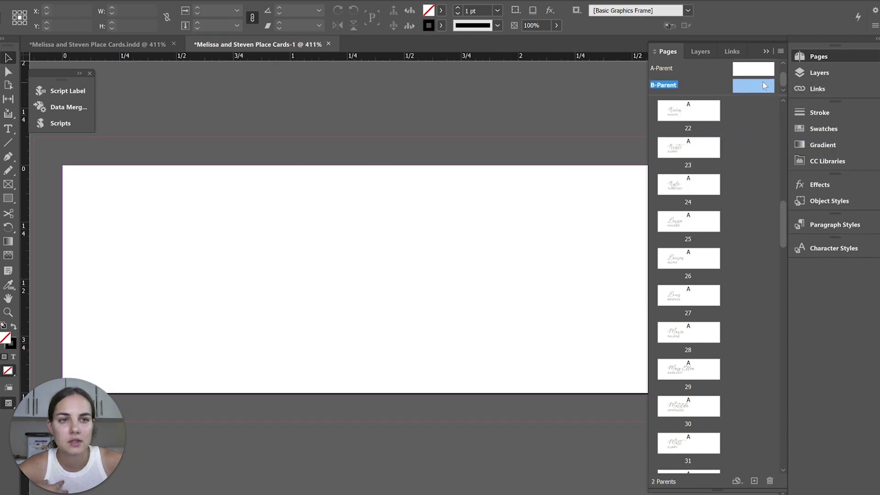
pyautogui.rightClick(682, 84)
pyautogui.click(737, 149)
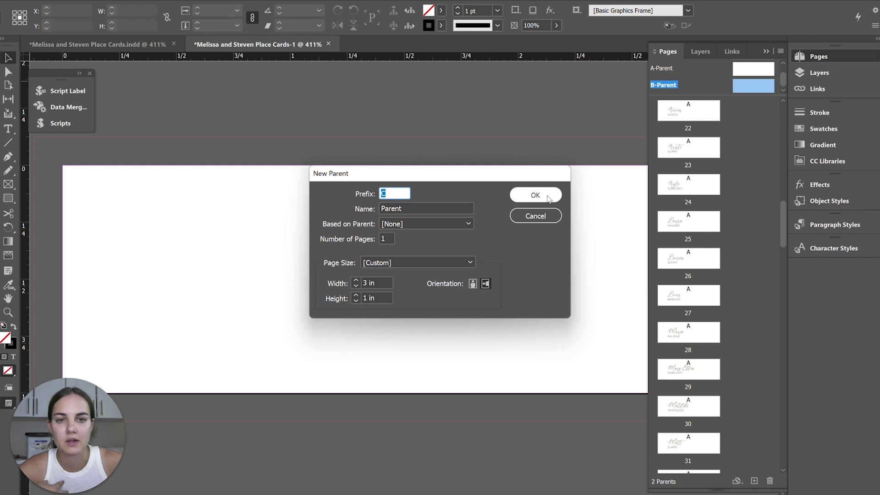
pyautogui.click(532, 195)
# Take the name frame from page 1 and paste it in place on A-Parent.
pyautogui.scroll(3, 779, 211)
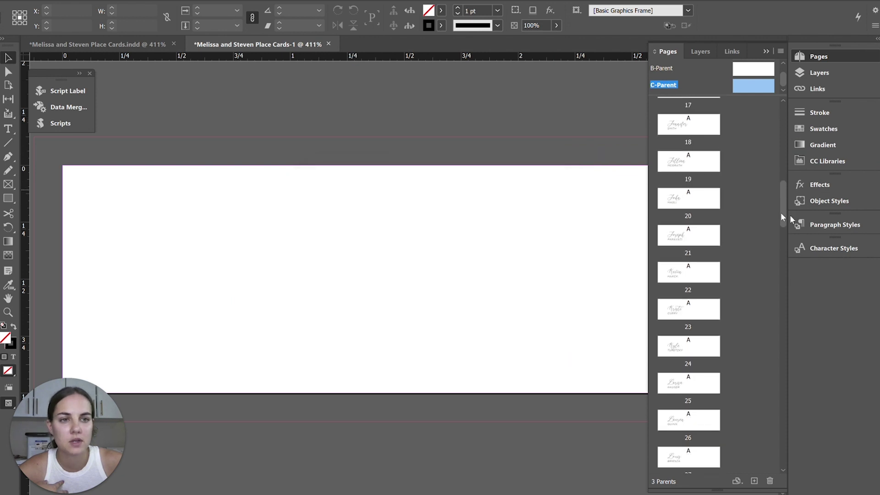
pyautogui.moveTo(782, 205); pyautogui.dragTo(784, 78)
pyautogui.doubleClick(691, 115)
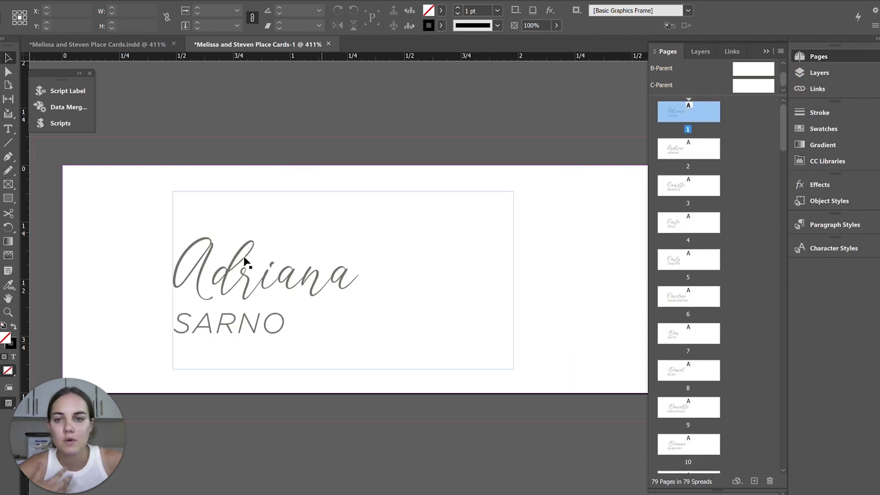
pyautogui.click(231, 268)
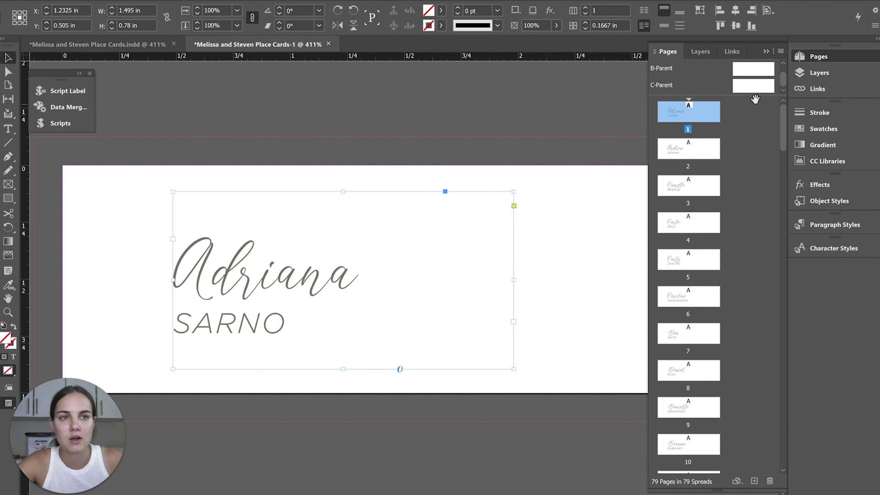
pyautogui.scroll(2, 752, 73)
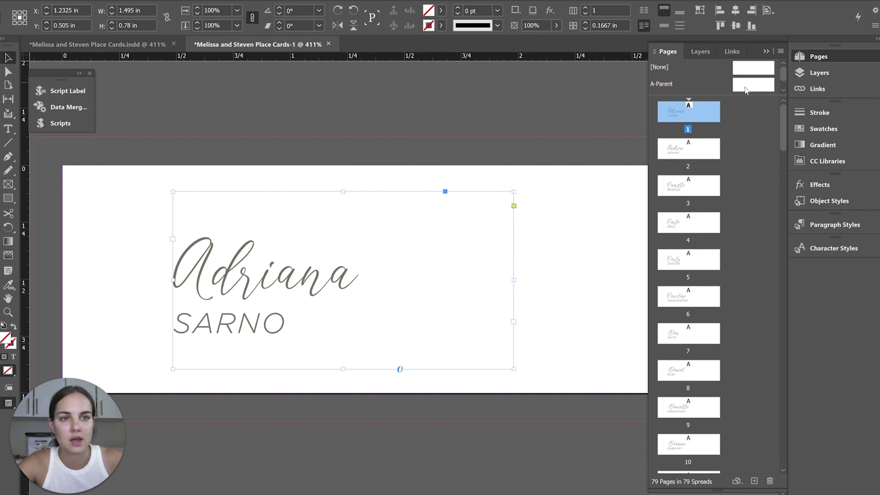
pyautogui.doubleClick(746, 85)
pyautogui.click(74, 1)
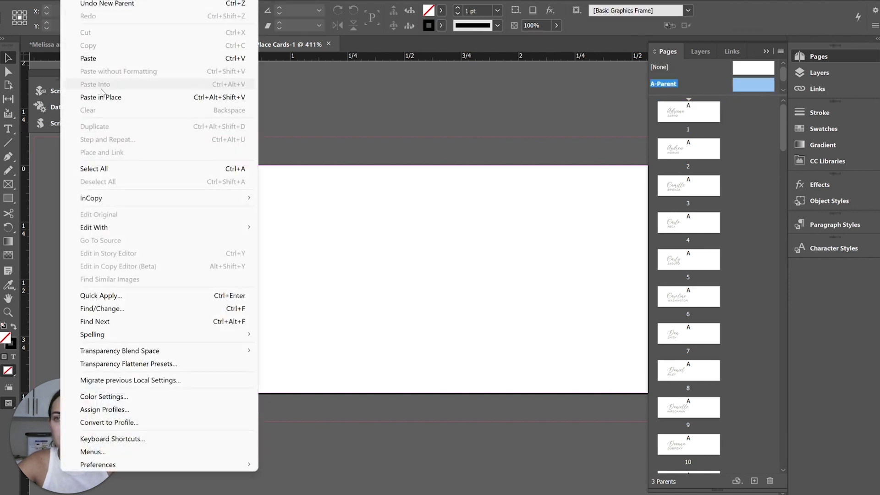
pyautogui.click(101, 97)
# Paste the name frame in place on both B-Parent and C-Parent.
pyautogui.scroll(-1, 754, 80)
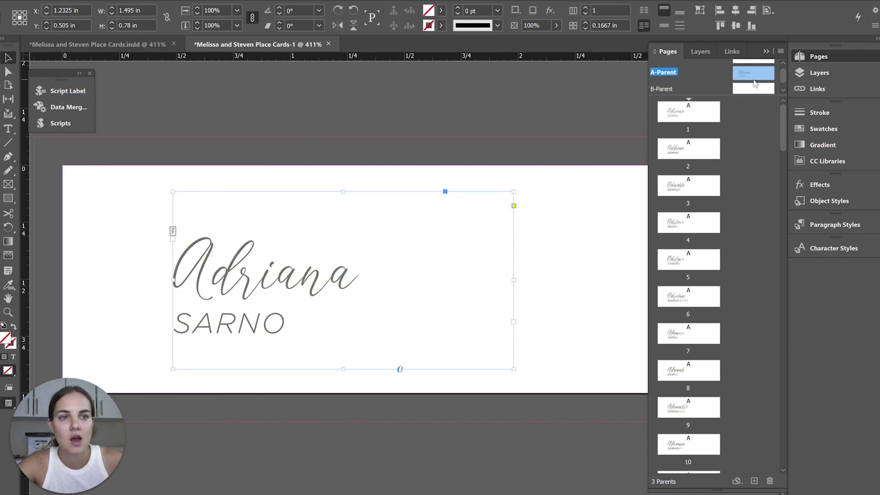
pyautogui.scroll(-1, 755, 84)
pyautogui.doubleClick(754, 77)
pyautogui.click(231, 116)
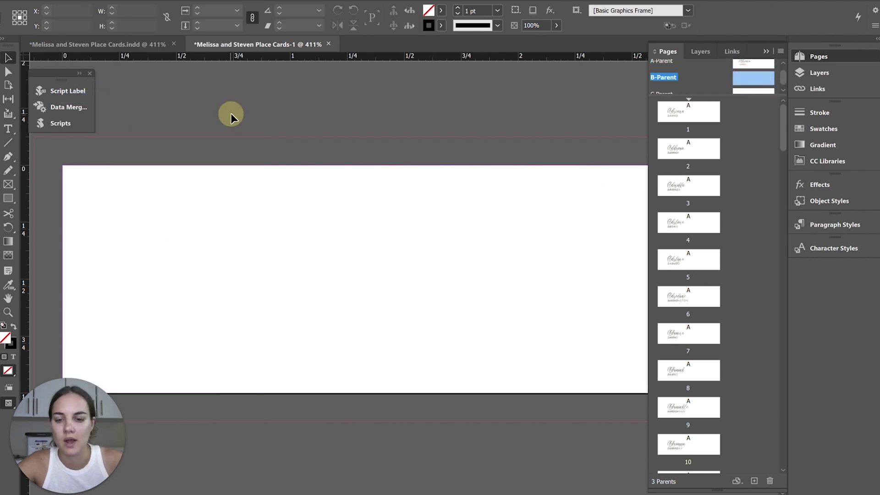
pyautogui.press('super+alt+shift+v')
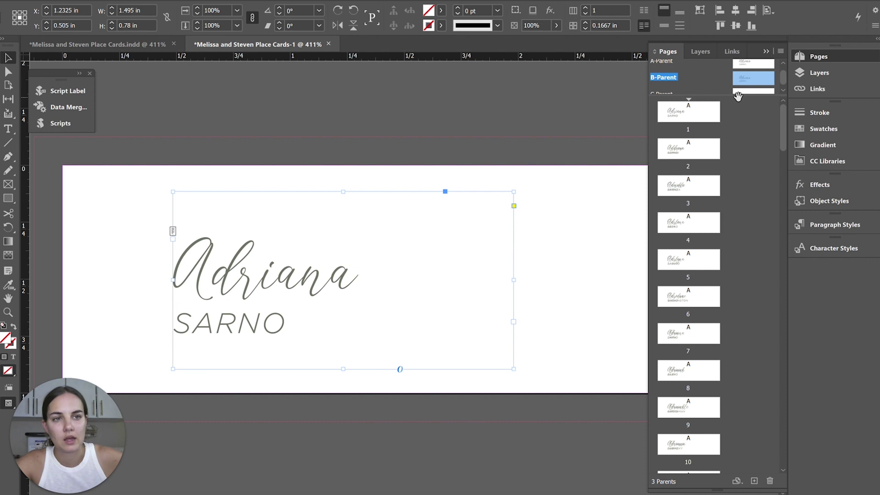
pyautogui.scroll(-1, 745, 89)
pyautogui.doubleClick(748, 83)
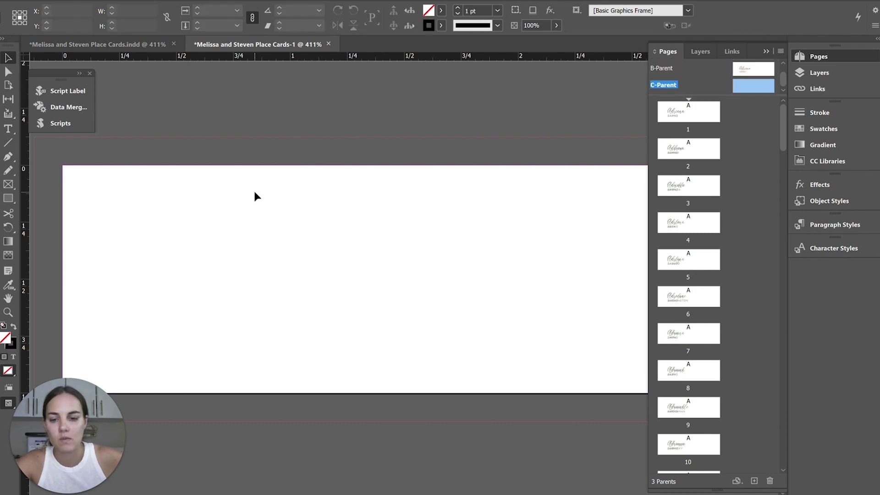
pyautogui.press('super+alt+shift+v')
pyautogui.click(605, 242)
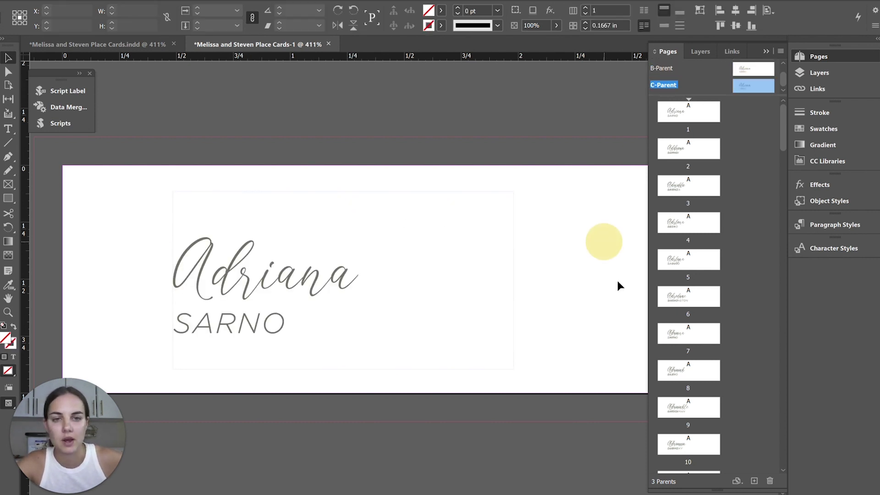
pyautogui.click(780, 77)
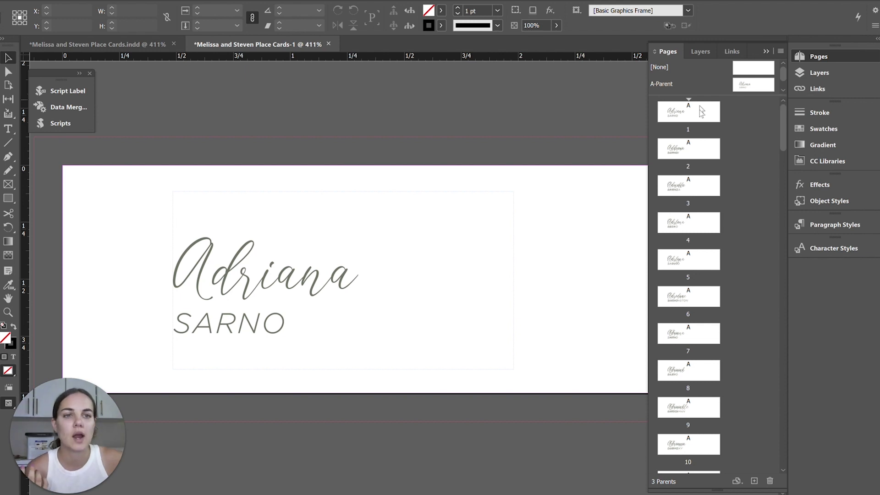
# View pages 2 and 3, open A-Parent, and enlarge the parents list to show A, B and C.
pyautogui.doubleClick(674, 145)
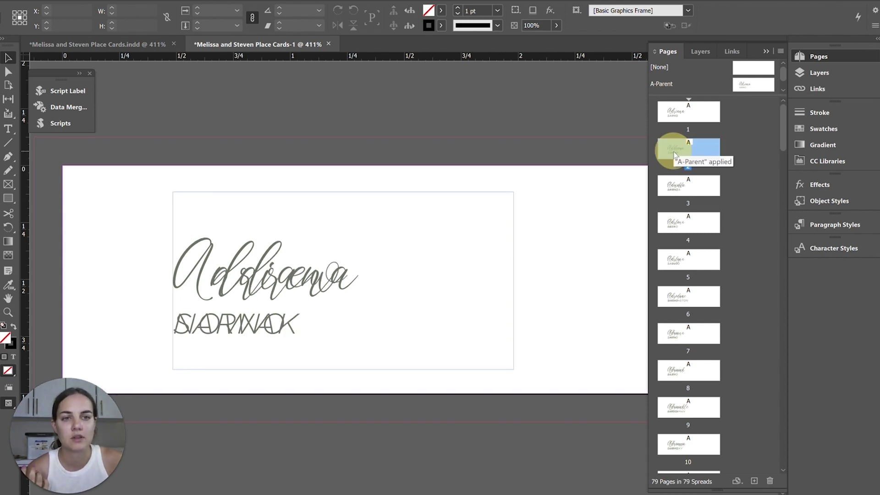
pyautogui.doubleClick(673, 195)
pyautogui.click(666, 243)
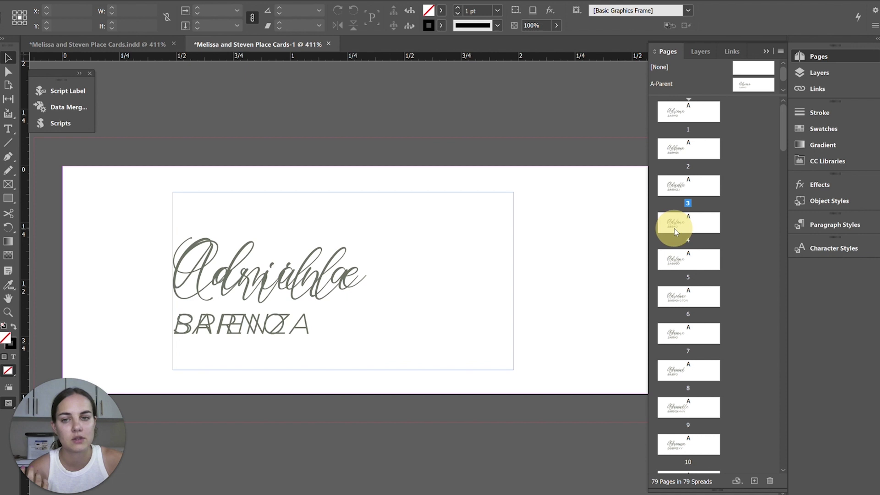
pyautogui.doubleClick(754, 85)
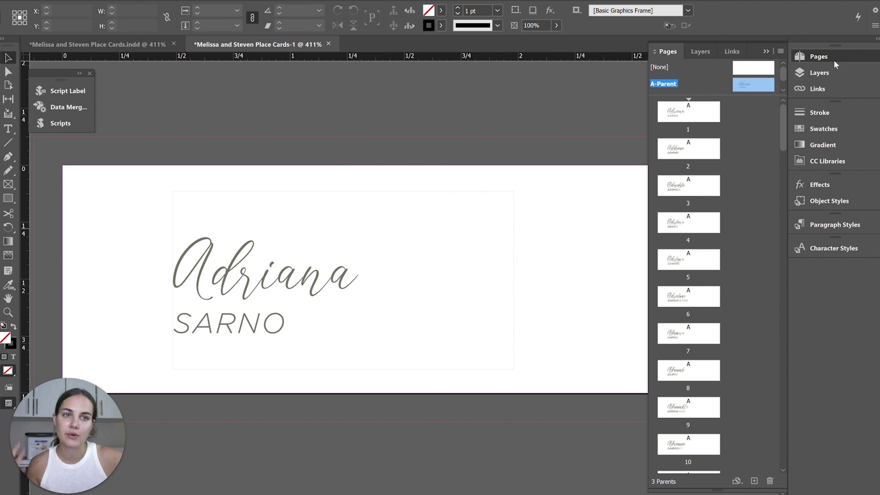
pyautogui.moveTo(722, 94); pyautogui.dragTo(722, 168)
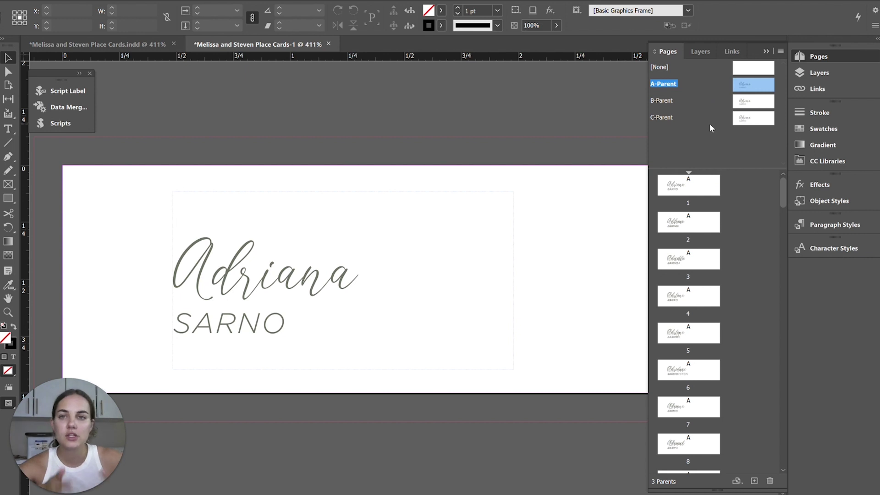
pyautogui.click(76, 45)
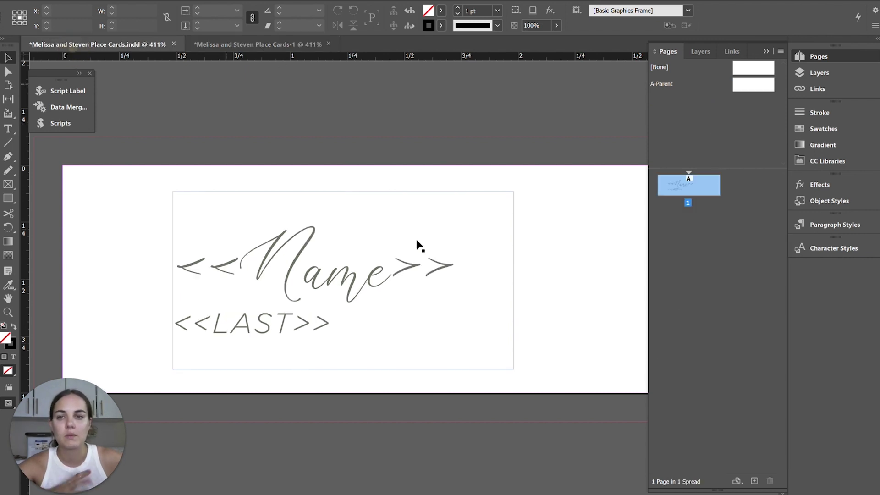
pyautogui.click(140, 273)
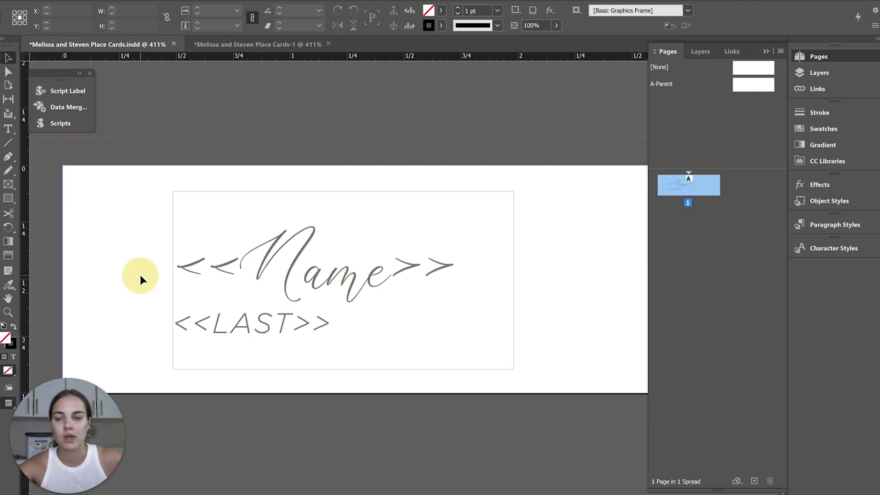
pyautogui.click(195, 45)
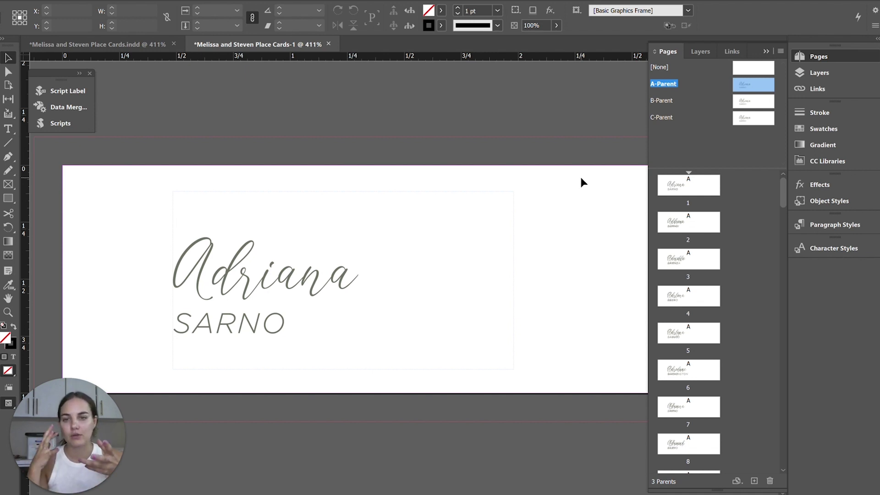
pyautogui.scroll(-5, 304, 315)
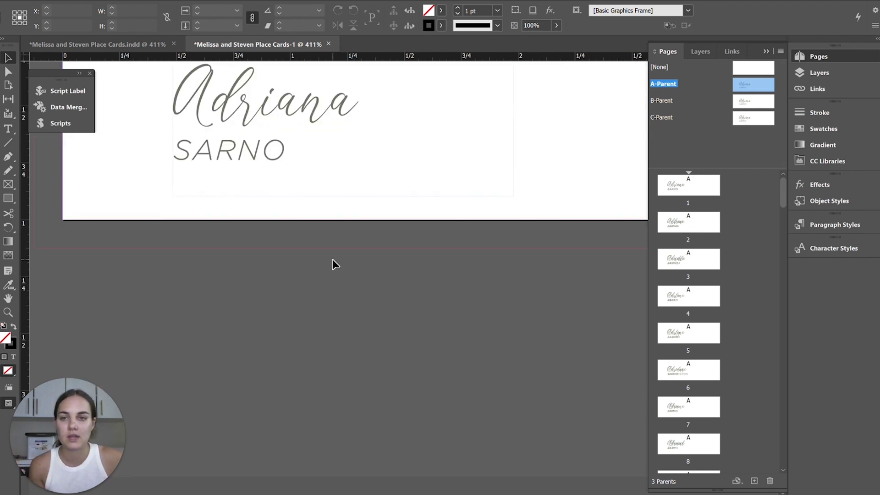
pyautogui.scroll(2, 334, 262)
pyautogui.scroll(3, 365, 254)
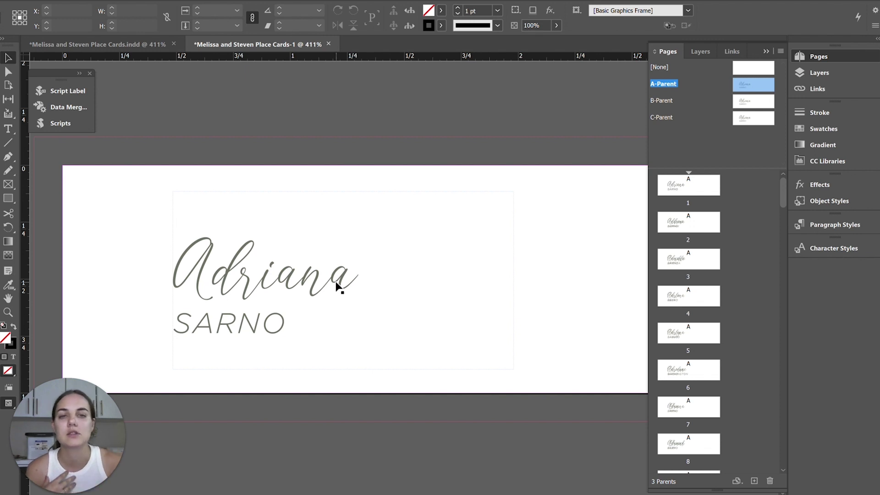
pyautogui.scroll(2, 424, 257)
pyautogui.scroll(-3, 466, 250)
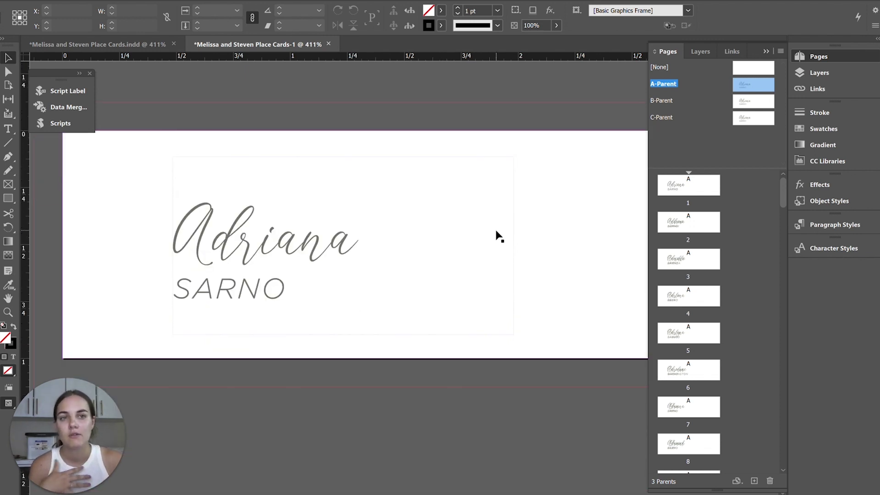
pyautogui.scroll(1, 500, 236)
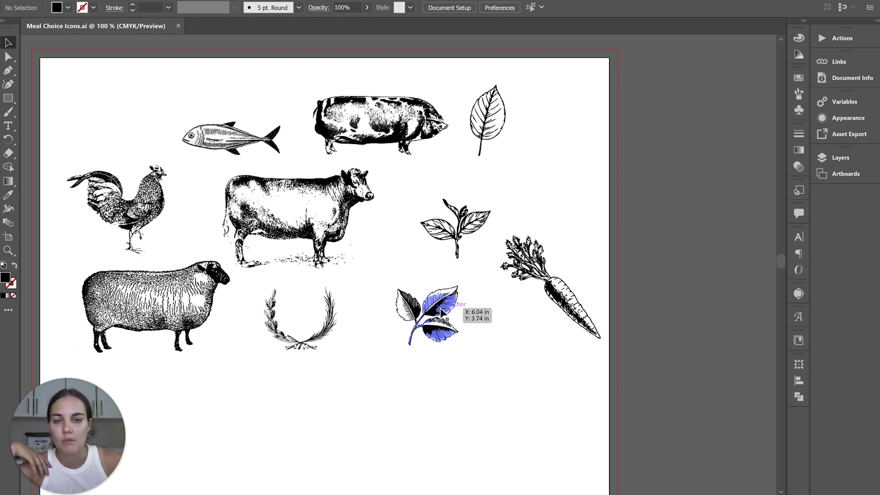
# Deselect the grey icon sheet and select the cow illustration.
pyautogui.click(646, 182)
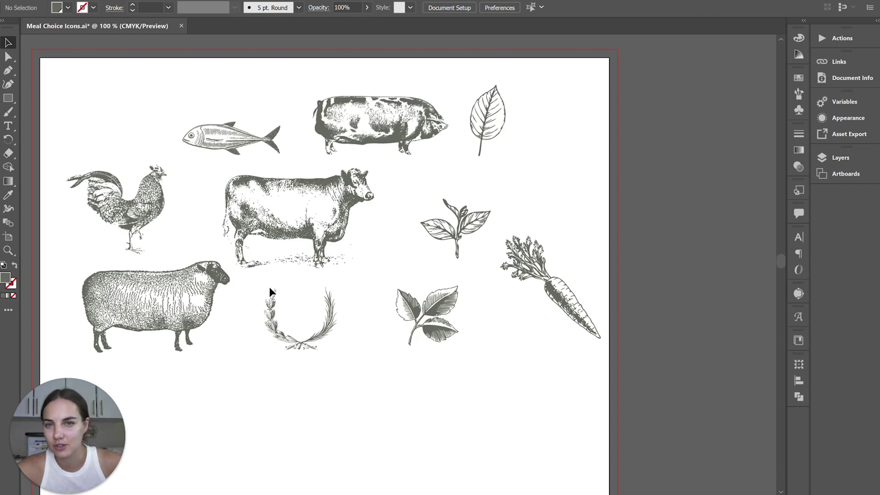
pyautogui.click(320, 184)
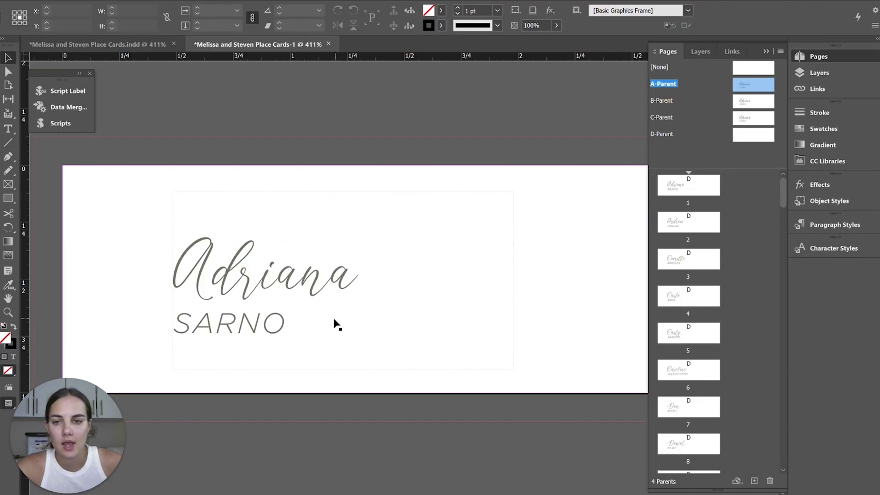
# Paste the cow onto A-Parent as EPS and shrink it to a small icon at the card's left.
pyautogui.hotkey('ctrl', 'v')
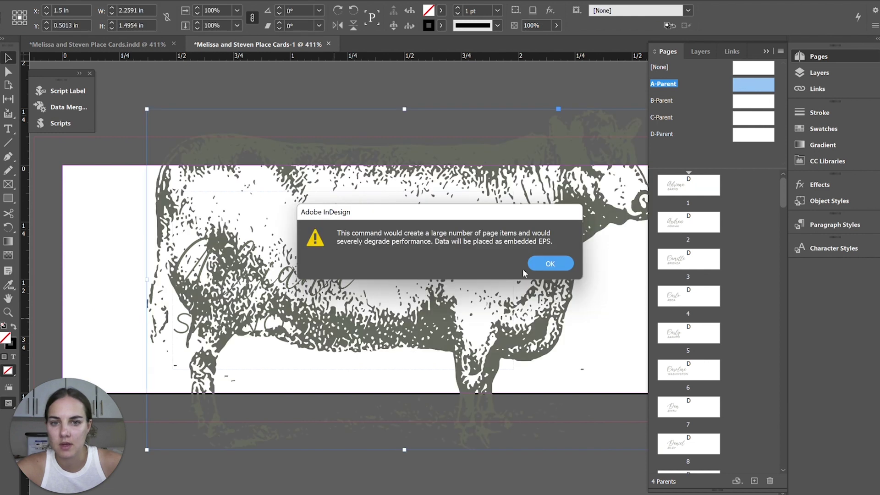
pyautogui.click(546, 264)
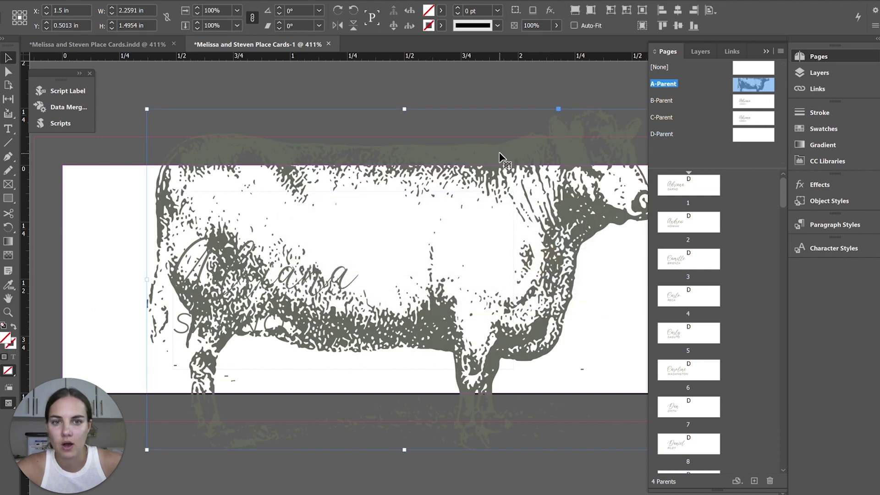
pyautogui.moveTo(147, 107); pyautogui.dragTo(605, 342)
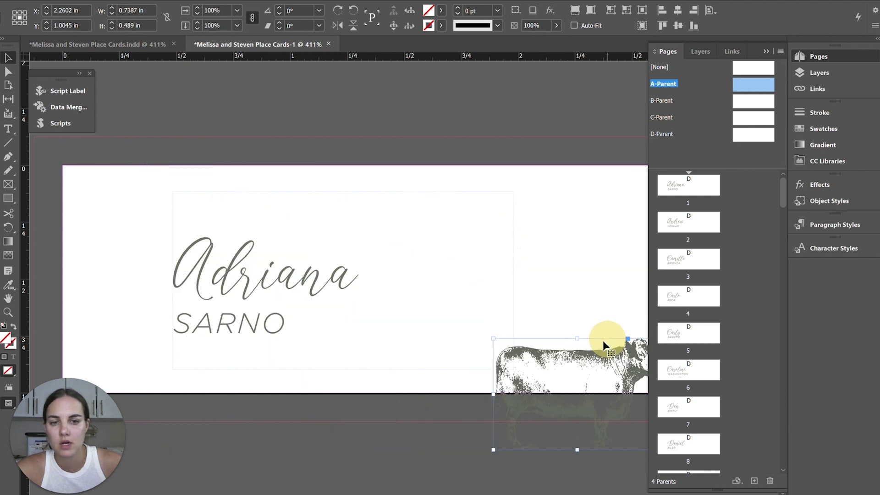
pyautogui.moveTo(370, 208); pyautogui.dragTo(356, 200)
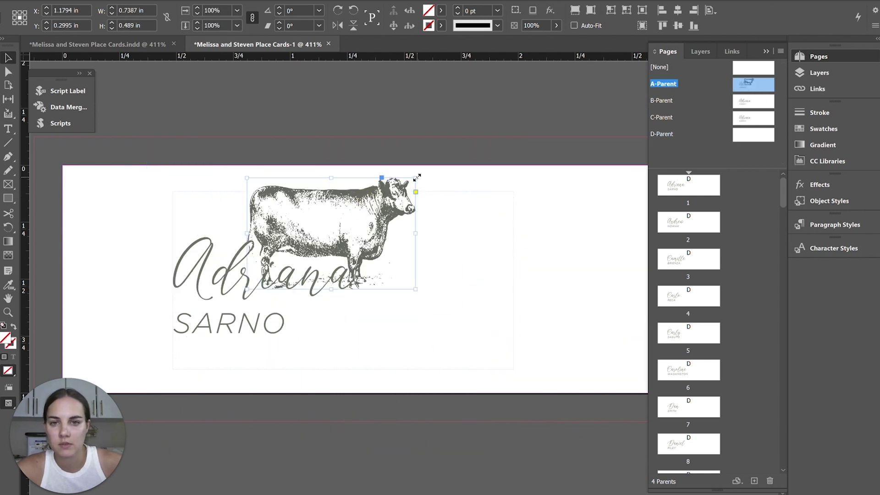
pyautogui.moveTo(413, 180); pyautogui.dragTo(143, 281)
pyautogui.moveTo(144, 246)
pyautogui.mouseDown()
pyautogui.moveTo(164, 232)
pyautogui.moveTo(147, 246)
pyautogui.mouseUp()
pyautogui.moveTo(117, 289); pyautogui.dragTo(118, 300)
# Centre the cow icon vertically on the card and nudge it slightly left and down.
pyautogui.click(676, 27)
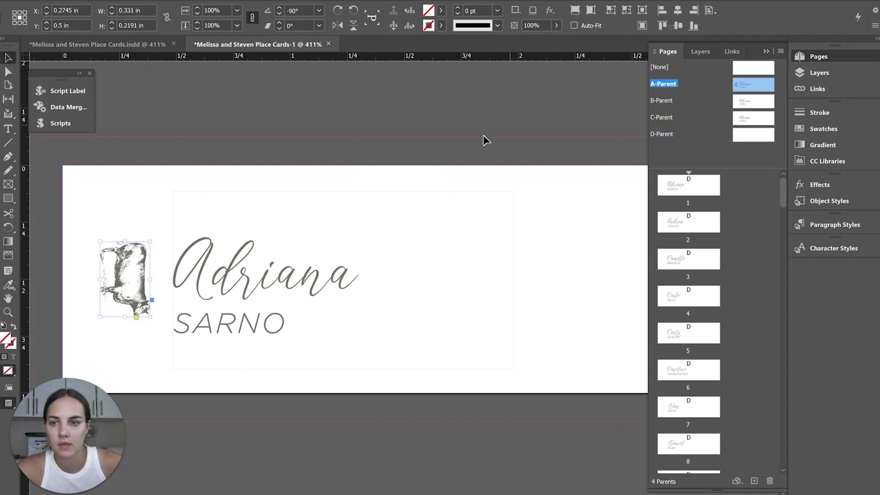
pyautogui.click(419, 160)
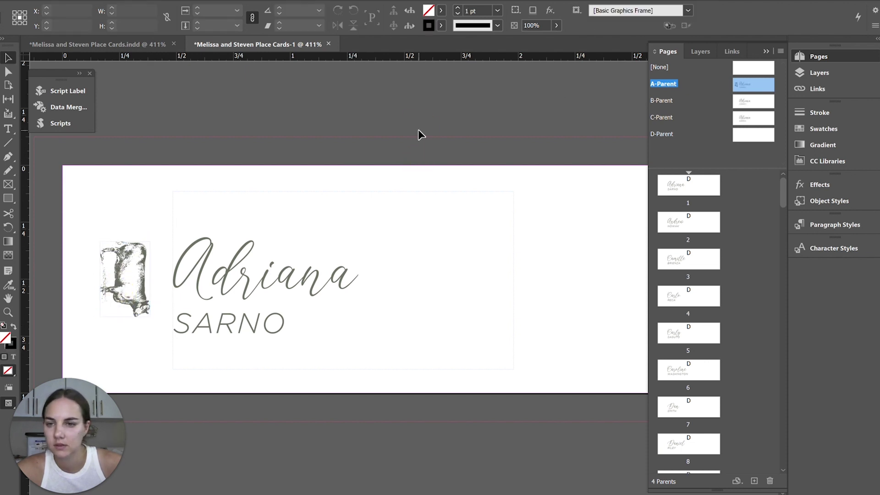
pyautogui.click(123, 294)
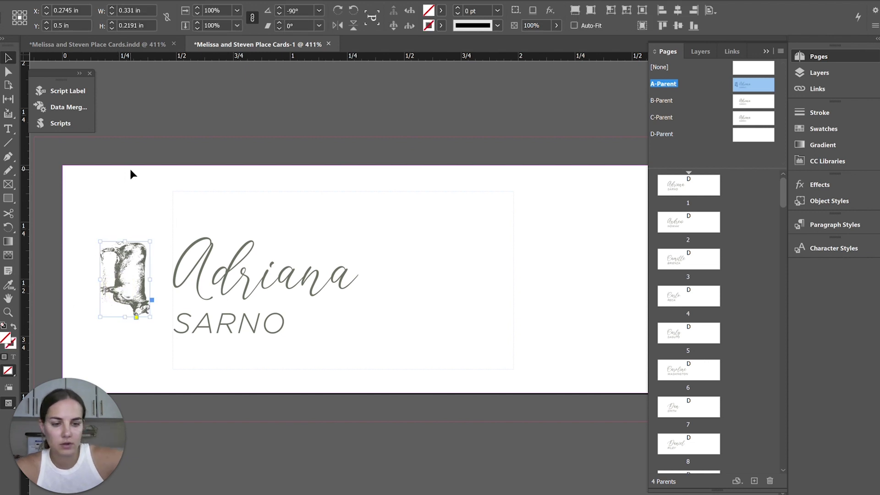
pyautogui.press('Left')
pyautogui.press('Left')
pyautogui.press('Left')
pyautogui.press('Down')
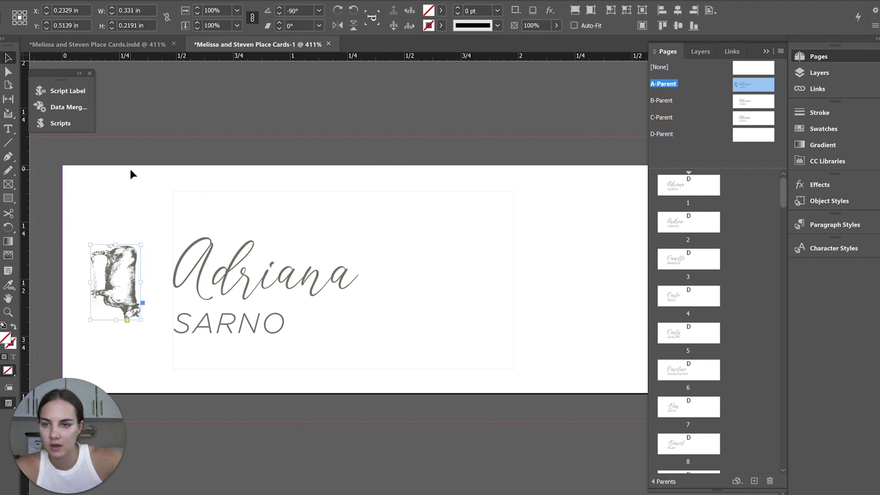
pyautogui.click(135, 157)
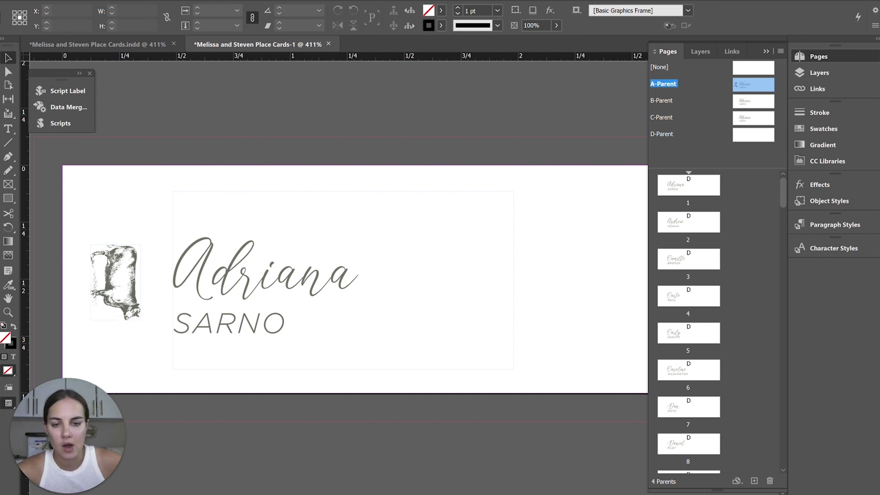
# In the guest list spreadsheet, mark where the Beef rows end and Chicken begins.
pyautogui.moveTo(465, 489)
pyautogui.click(412, 479)
pyautogui.scroll(20, 188, 220)
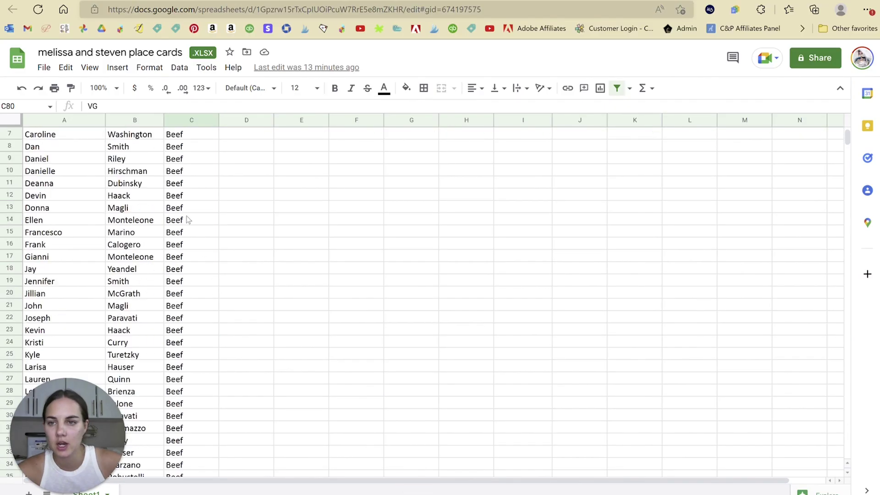
pyautogui.scroll(-8, 188, 220)
pyautogui.moveTo(193, 306); pyautogui.dragTo(4, 315)
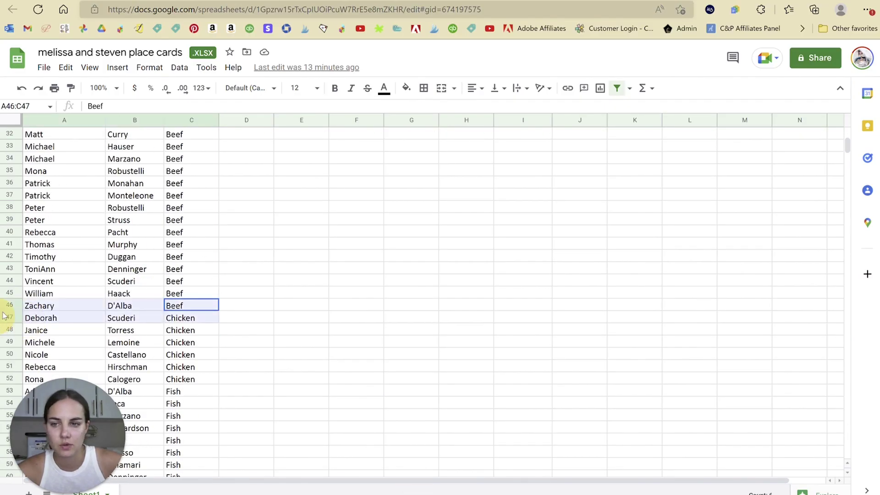
pyautogui.click(261, 304)
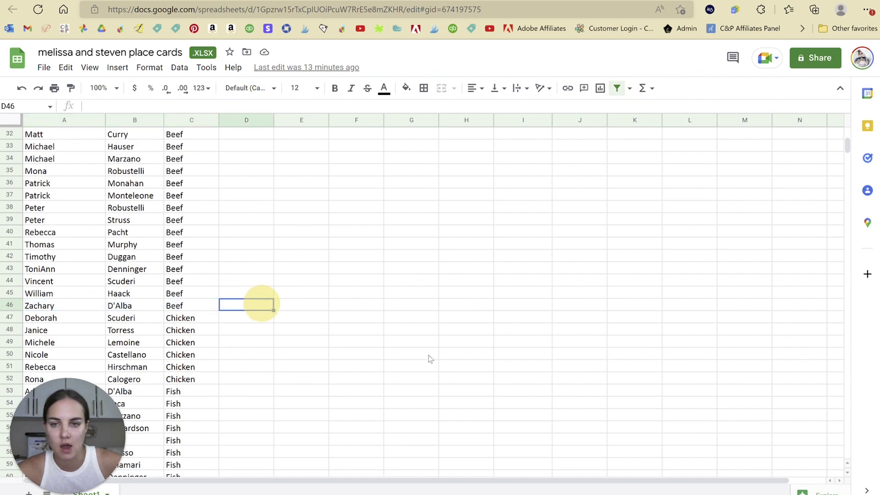
# Apply the cow A-Parent to the Beef guests' pages 1–45.
pyautogui.click(564, 454)
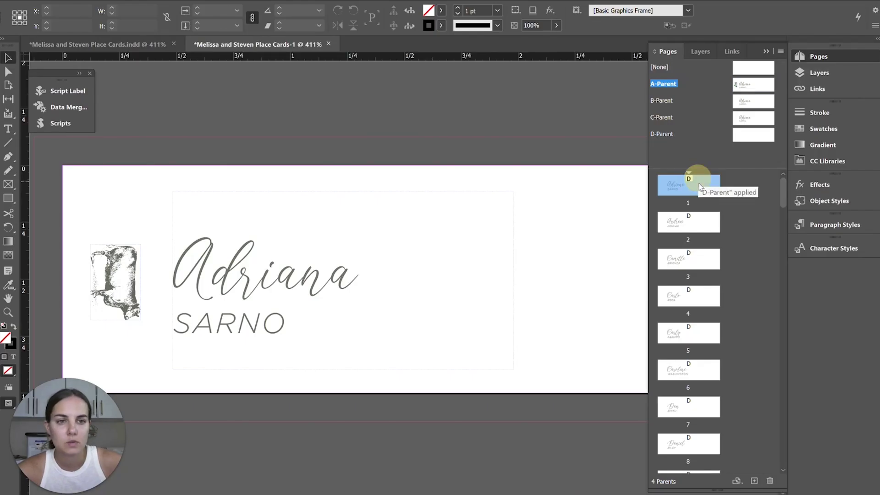
pyautogui.scroll(-10, 693, 298)
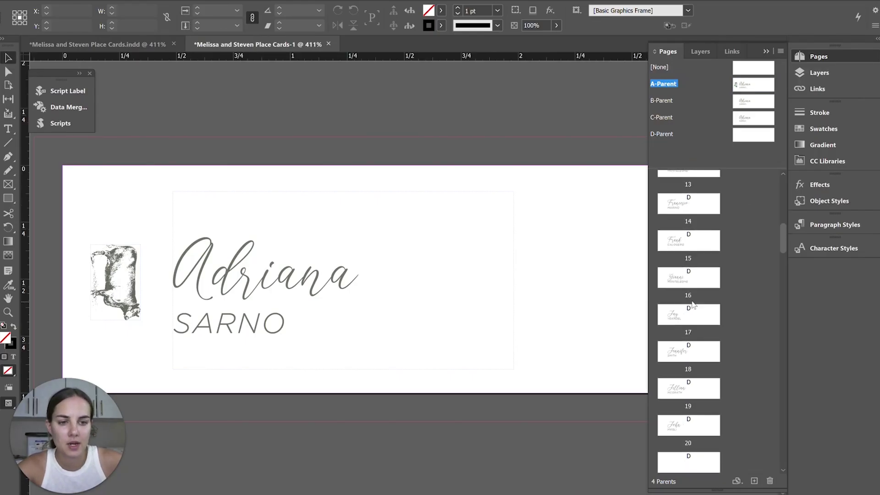
pyautogui.scroll(-12, 723, 316)
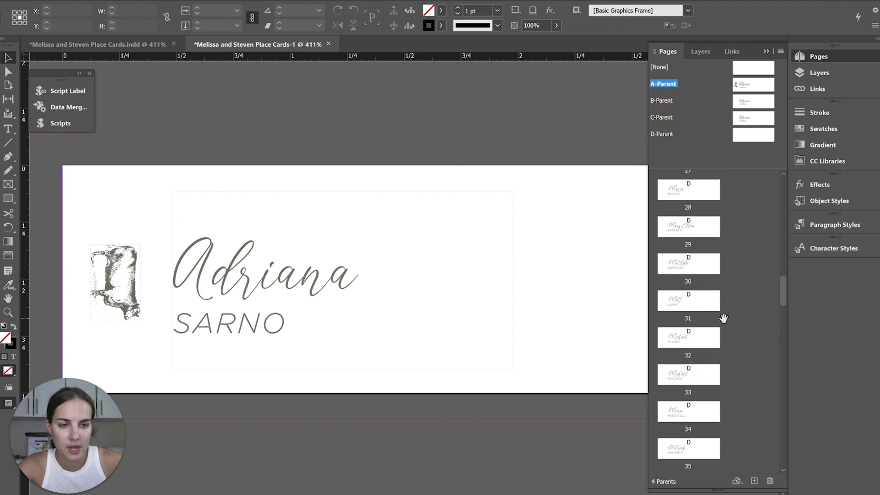
pyautogui.scroll(-10, 724, 317)
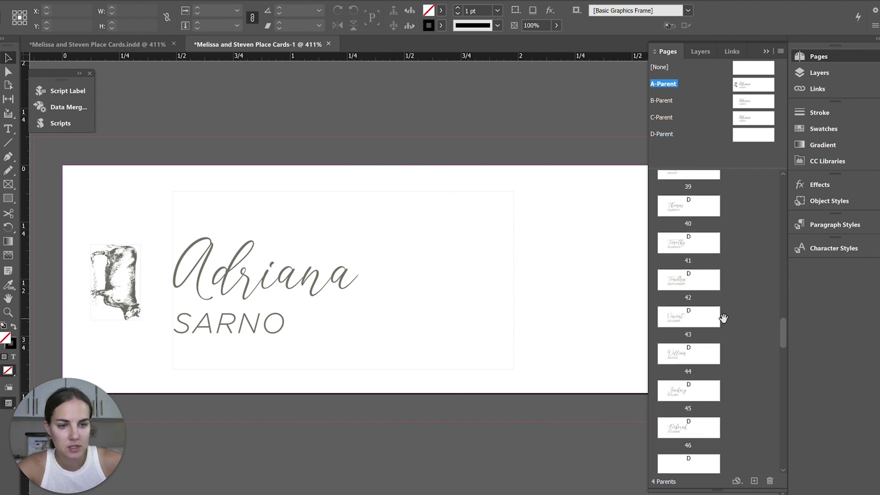
pyautogui.scroll(-1, 723, 317)
pyautogui.keyDown('shift'); pyautogui.click(672, 384); pyautogui.keyUp('shift')
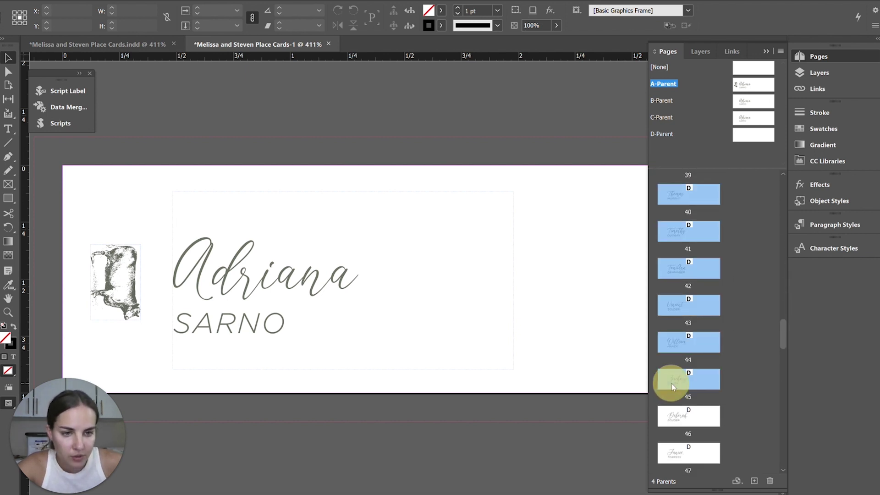
pyautogui.rightClick(707, 385)
pyautogui.click(715, 257)
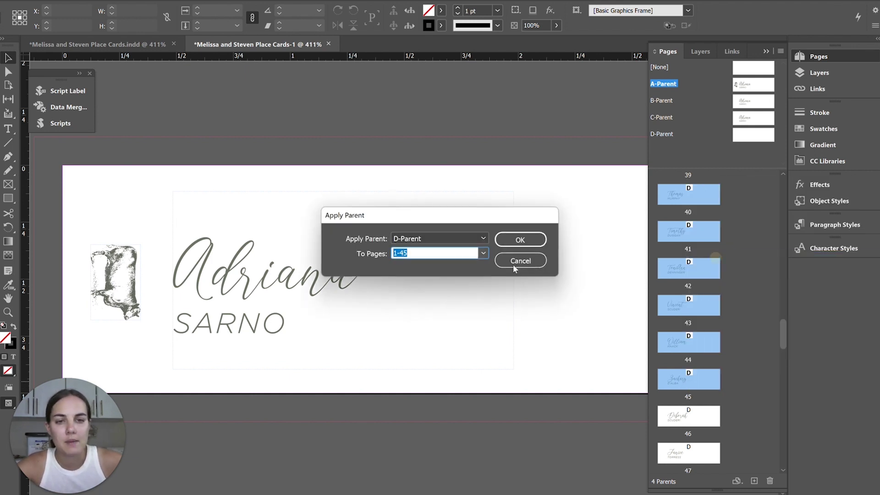
pyautogui.click(483, 238)
pyautogui.click(435, 257)
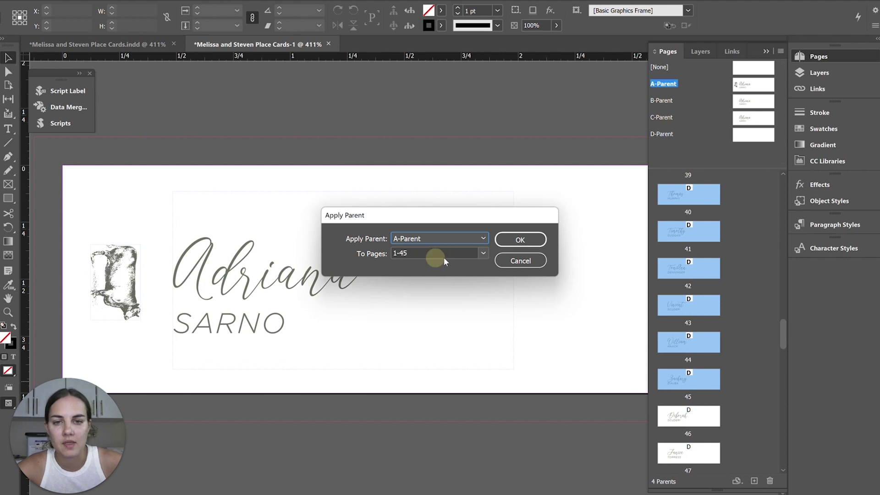
pyautogui.click(520, 240)
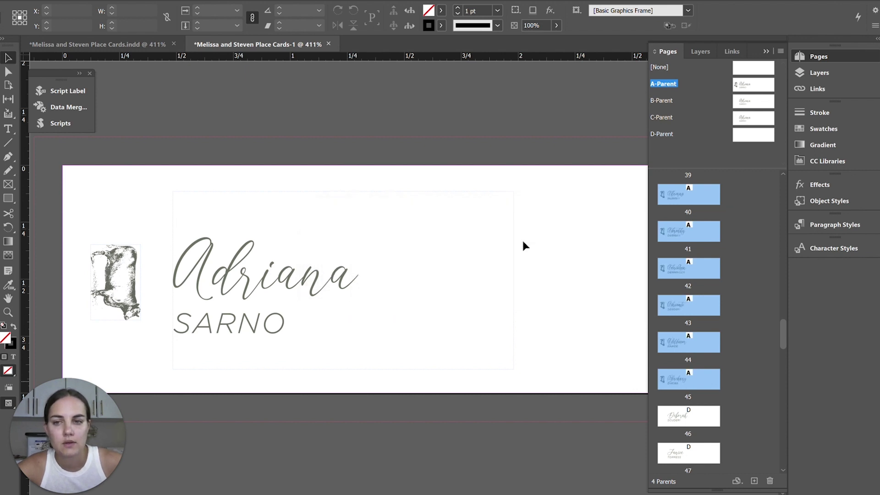
pyautogui.click(760, 269)
# Check page 42, then delete the duplicate name text frame from A-Parent.
pyautogui.doubleClick(672, 271)
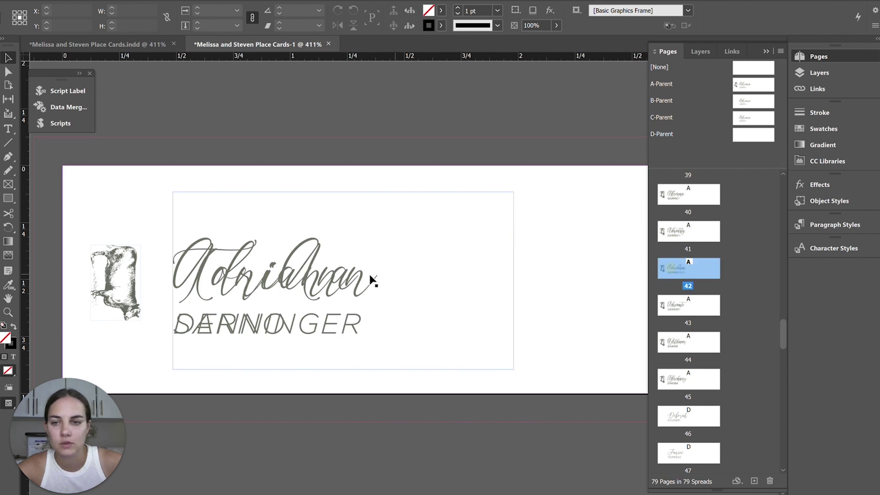
pyautogui.scroll(-2, 463, 275)
pyautogui.scroll(5, 463, 275)
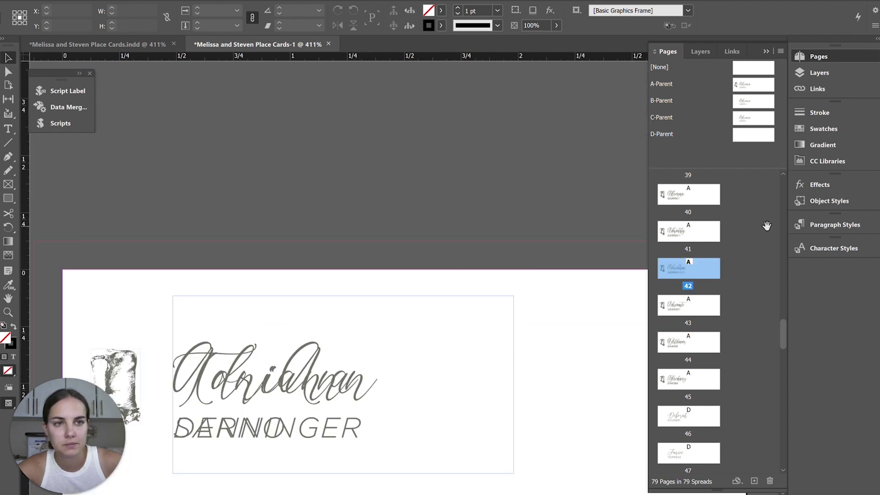
pyautogui.doubleClick(740, 87)
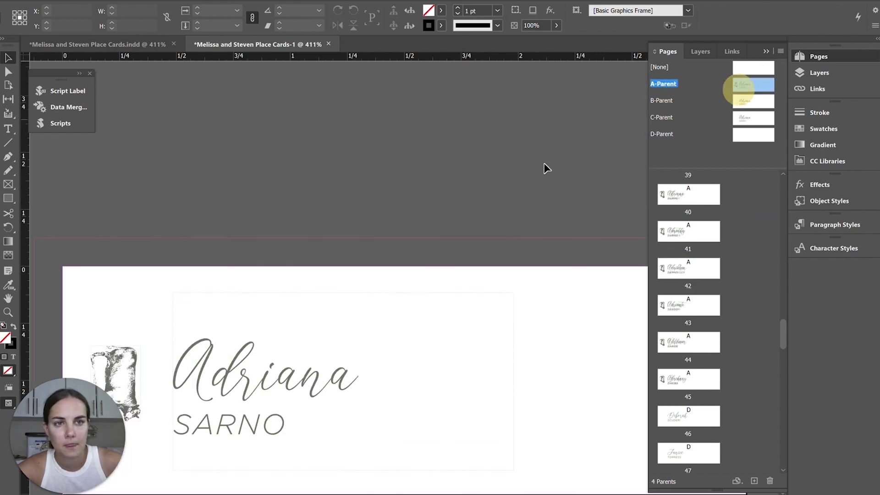
pyautogui.click(236, 373)
pyautogui.press('Delete')
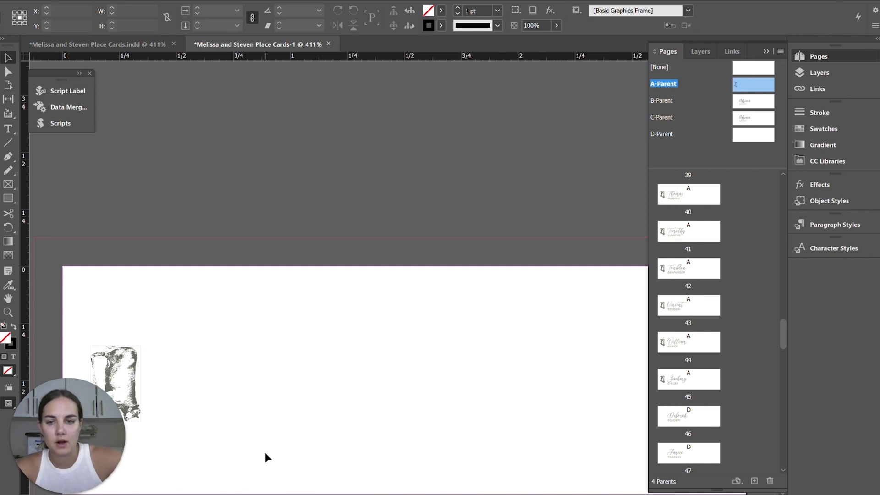
# Review the resulting cow cards from page 44 onward.
pyautogui.doubleClick(687, 344)
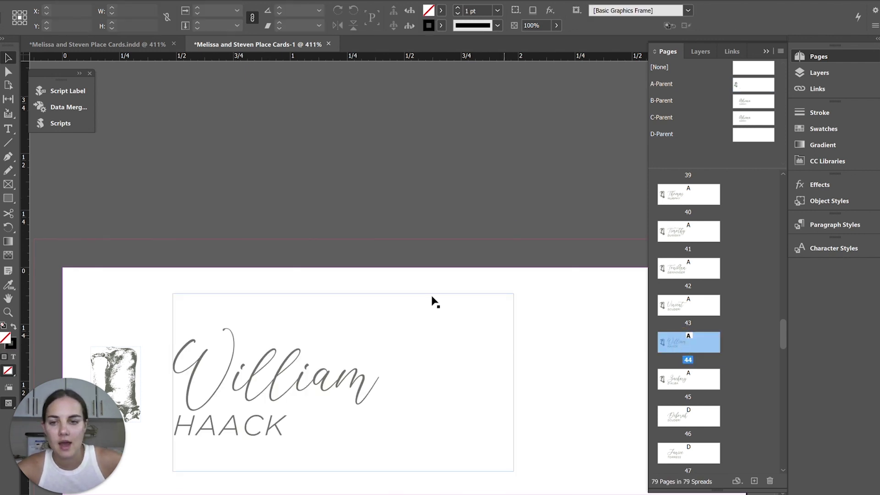
pyautogui.scroll(-5, 413, 276)
pyautogui.scroll(-5, 392, 239)
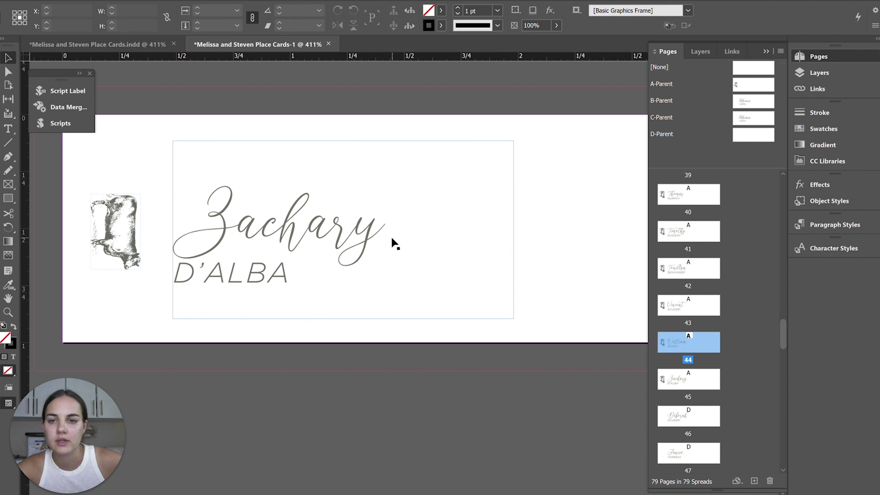
pyautogui.click(114, 217)
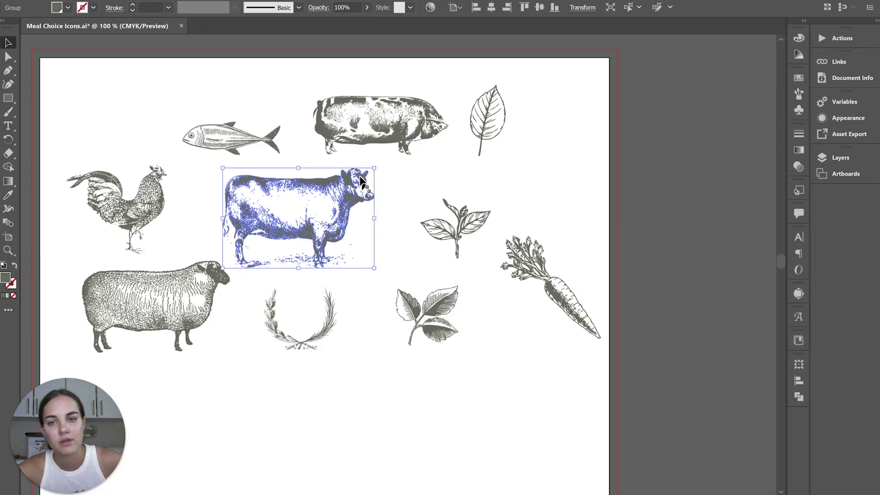
# Select the rooster illustration on the Meal Choice Icons sheet, passing over the pig and fish.
pyautogui.click(375, 121)
pyautogui.click(242, 142)
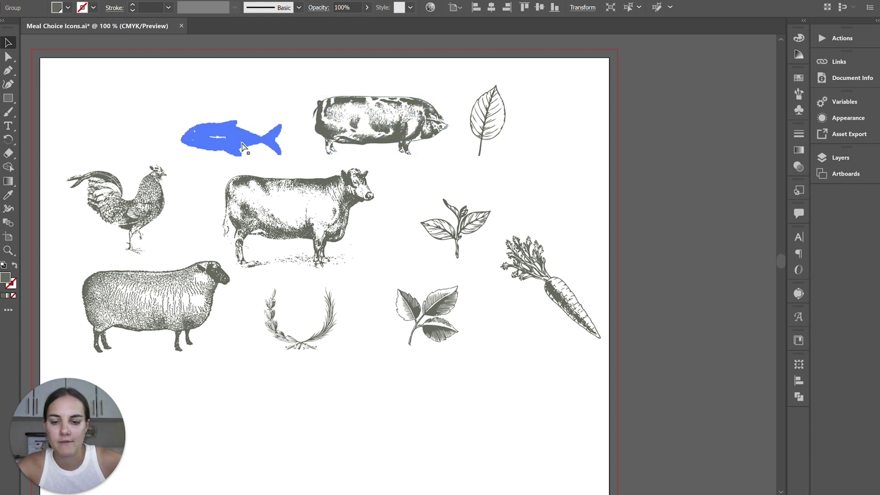
pyautogui.click(139, 208)
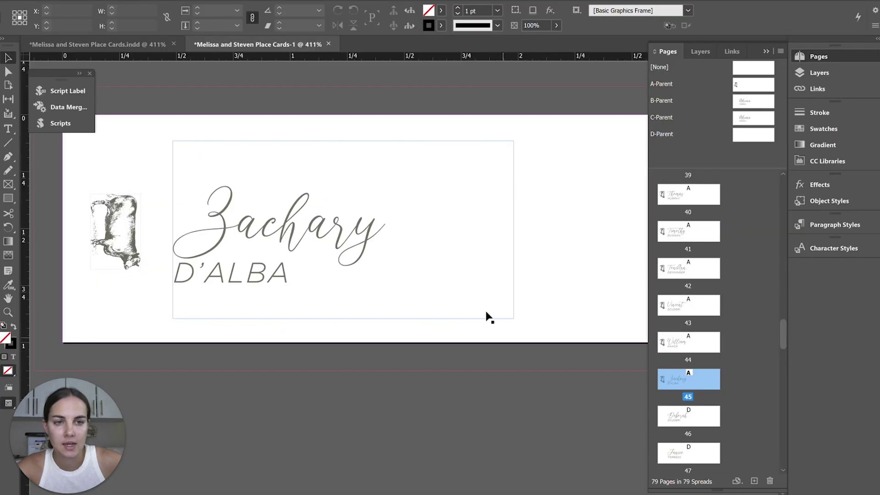
# On B-Parent, shrink the rooster to icon size and nudge it slightly left and down.
pyautogui.doubleClick(754, 101)
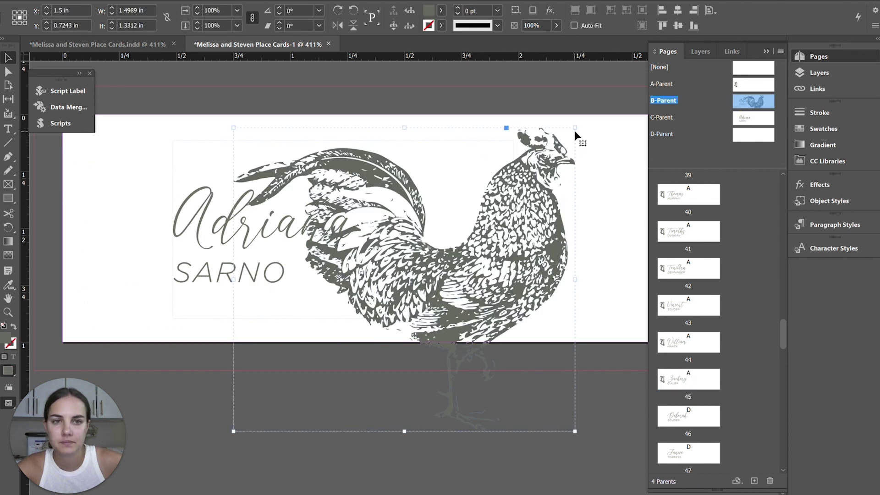
pyautogui.moveTo(574, 130); pyautogui.dragTo(169, 280)
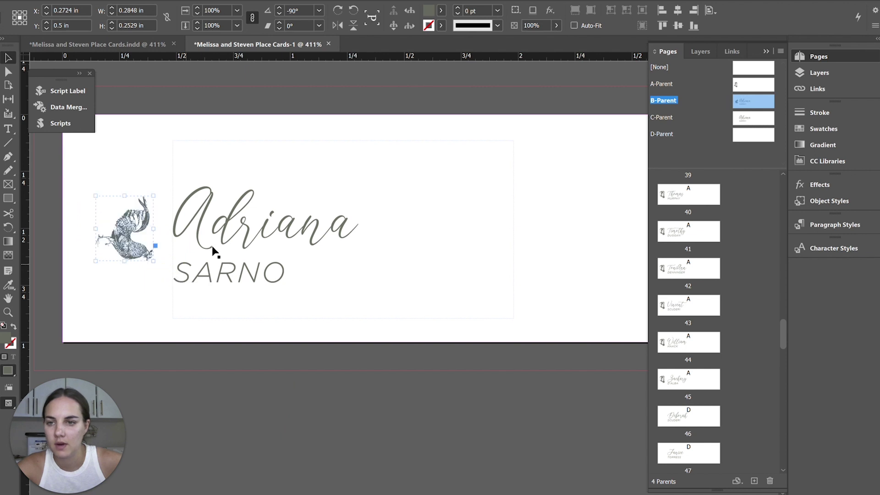
pyautogui.press('Left')
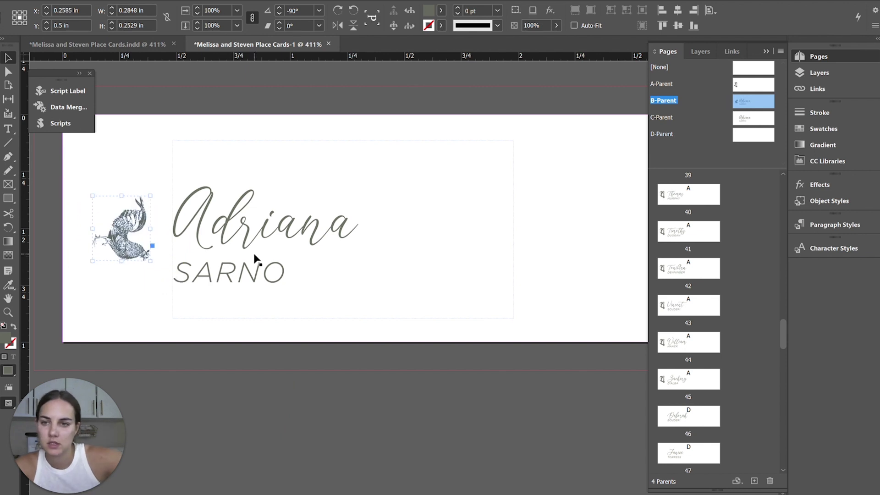
pyautogui.press('Down')
pyautogui.click(328, 100)
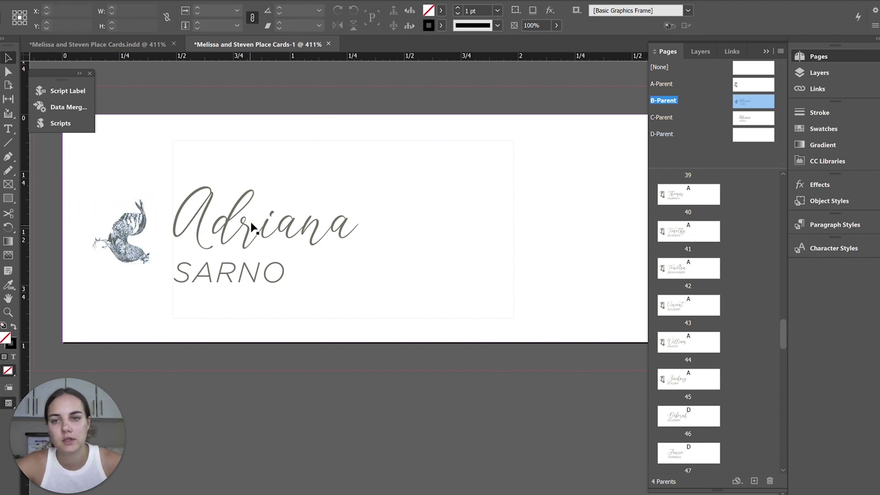
# Delete the name text frame from B-Parent and centre the rooster vertically.
pyautogui.click(251, 222)
pyautogui.press('Delete')
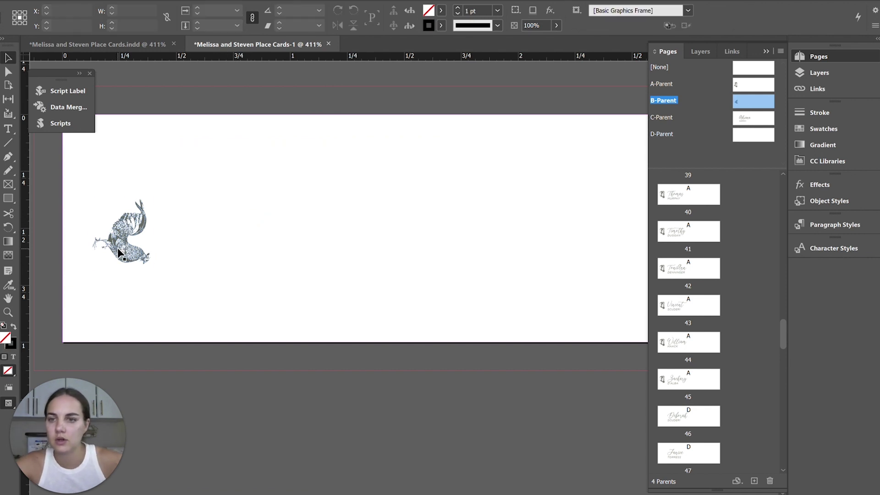
pyautogui.click(120, 250)
pyautogui.click(678, 25)
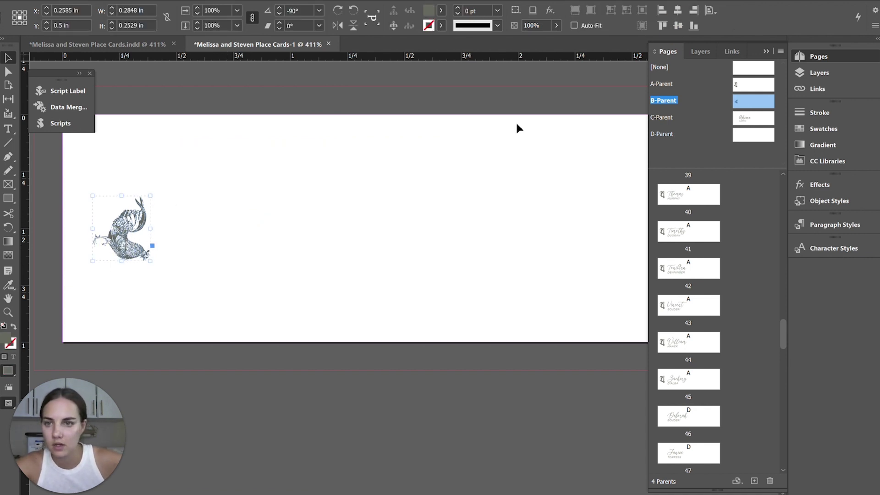
pyautogui.click(427, 184)
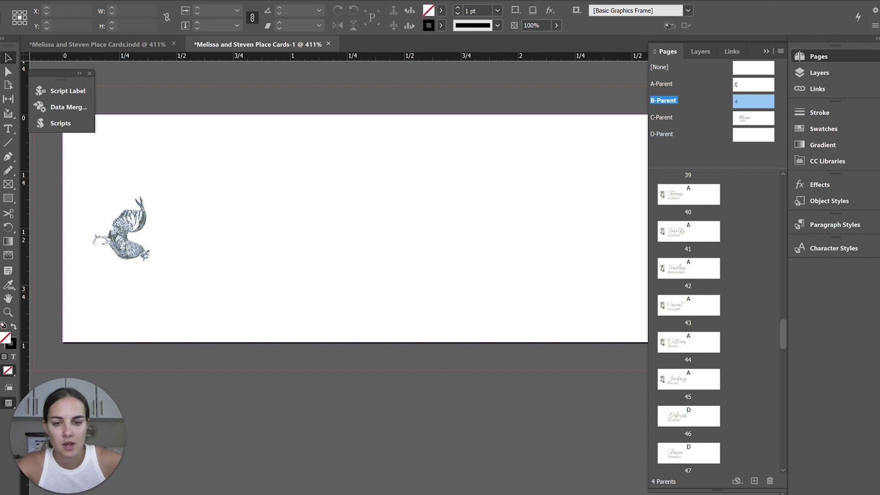
# Mark the chicken guests in spreadsheet rows 47–52, then select page 46 in InDesign.
pyautogui.moveTo(465, 493)
pyautogui.click(436, 472)
pyautogui.scroll(-4, 202, 232)
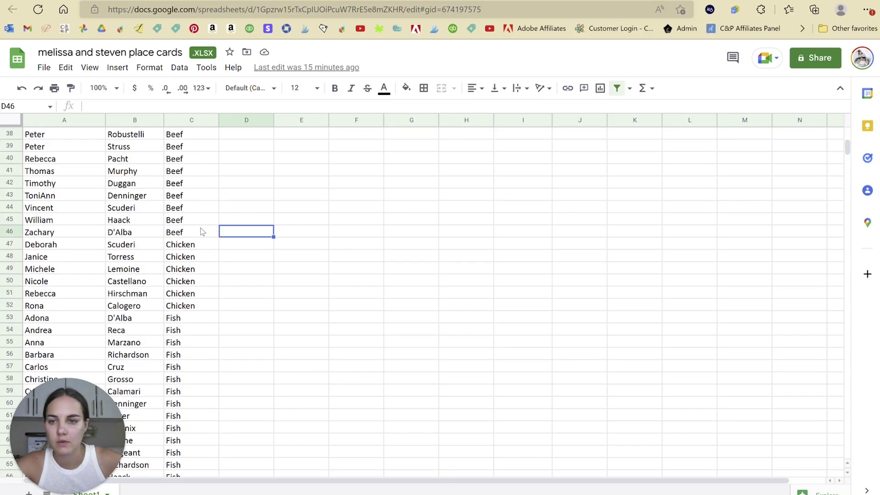
pyautogui.moveTo(75, 176); pyautogui.dragTo(71, 228)
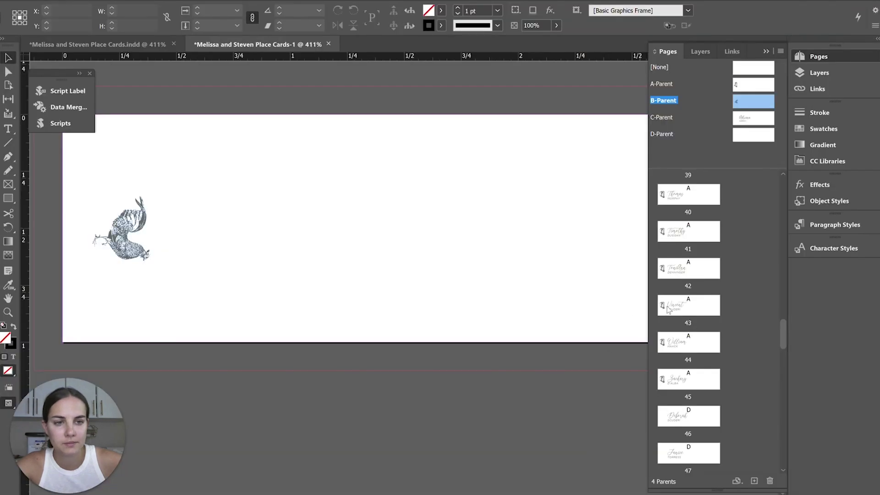
pyautogui.scroll(-3, 672, 298)
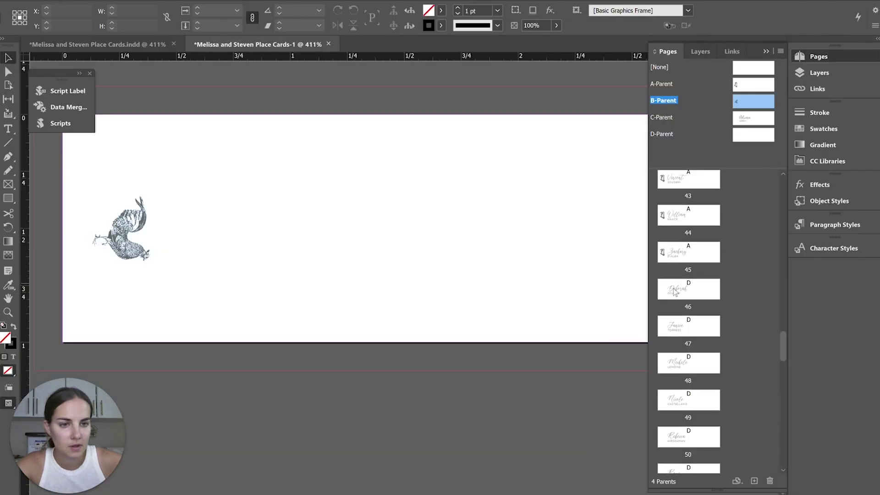
pyautogui.click(674, 292)
# Apply the rooster B-Parent to pages 46–51.
pyautogui.scroll(-4, 736, 279)
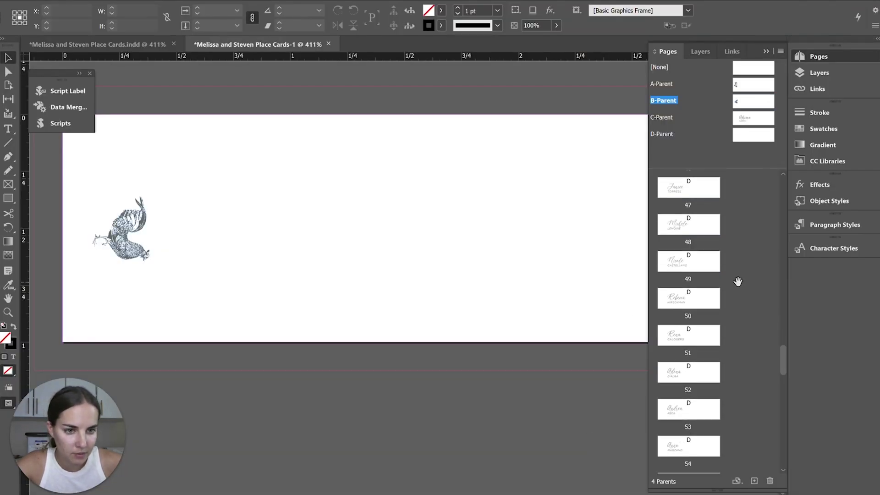
pyautogui.keyDown('shift'); pyautogui.click(672, 338); pyautogui.keyUp('shift')
pyautogui.rightClick(672, 338)
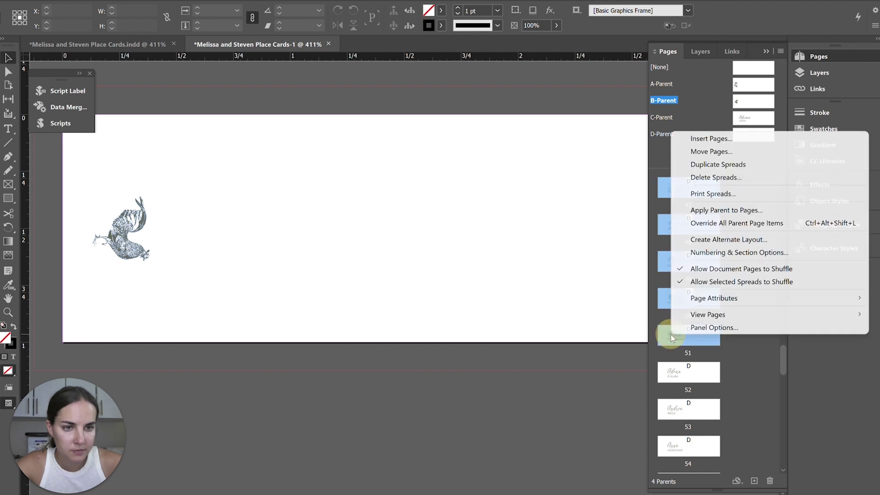
pyautogui.click(692, 211)
pyautogui.click(456, 239)
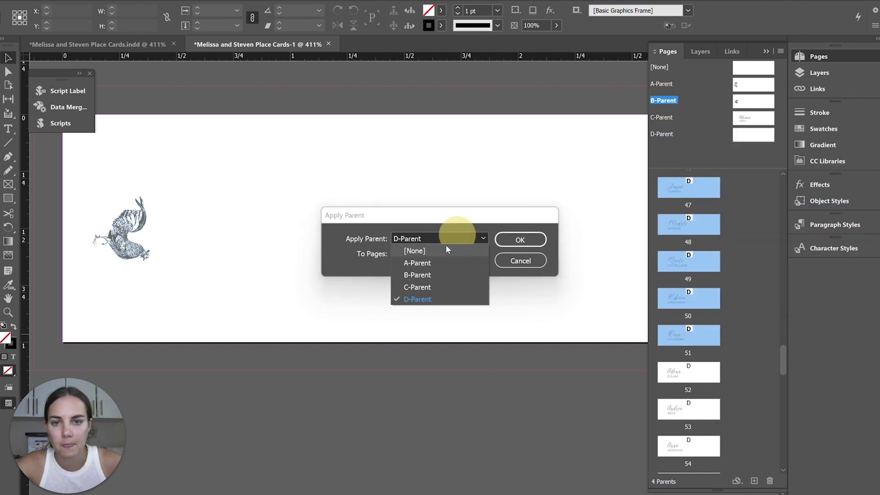
pyautogui.click(424, 275)
pyautogui.click(505, 240)
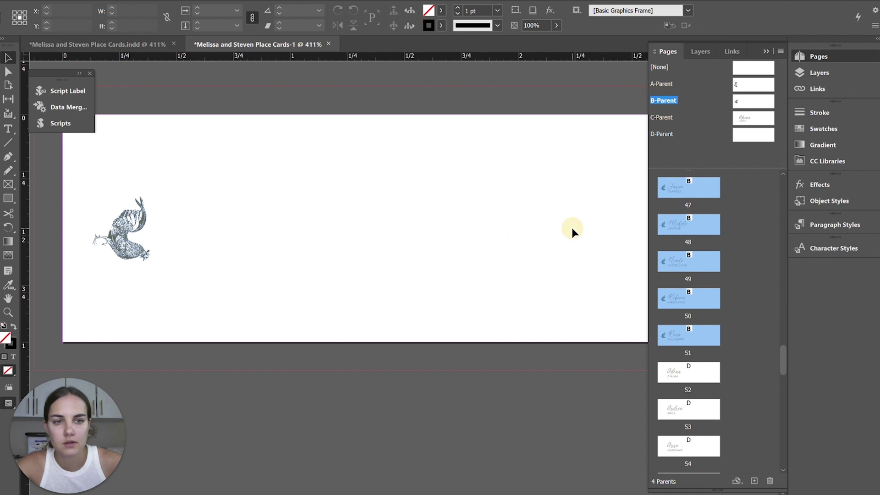
pyautogui.click(729, 265)
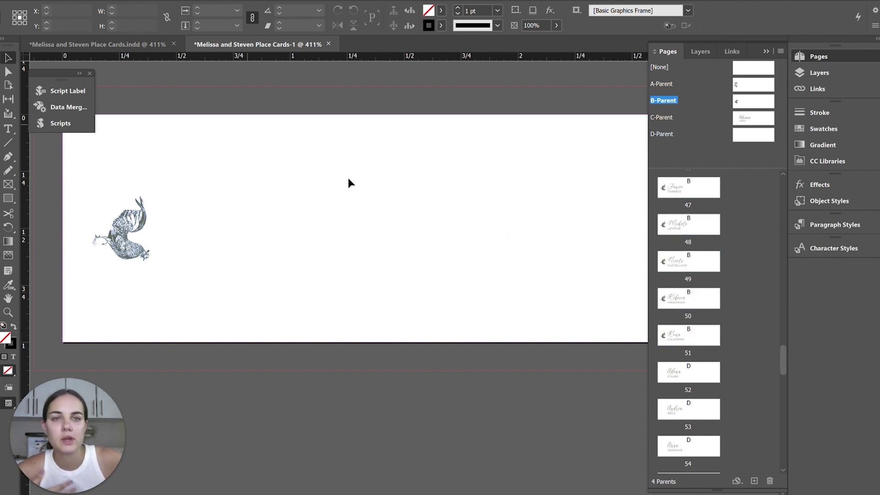
# Glance at the template document, return to the merged cards, and open C-Parent.
pyautogui.click(78, 45)
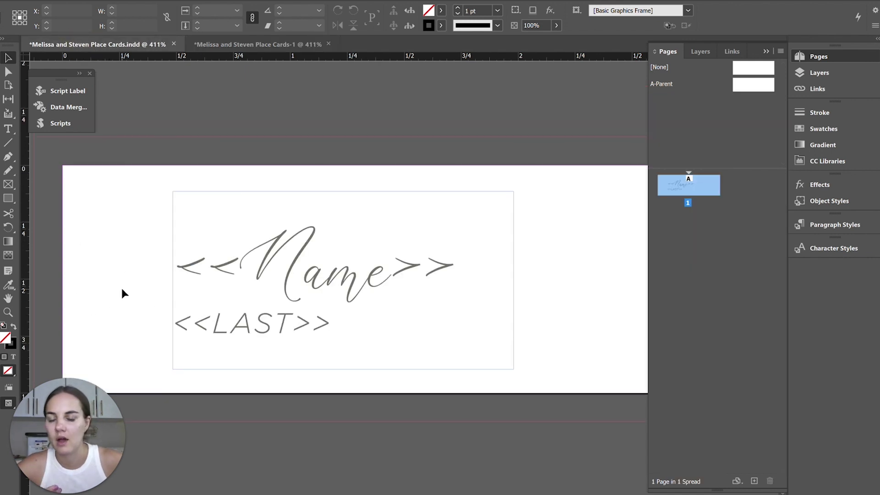
pyautogui.click(249, 44)
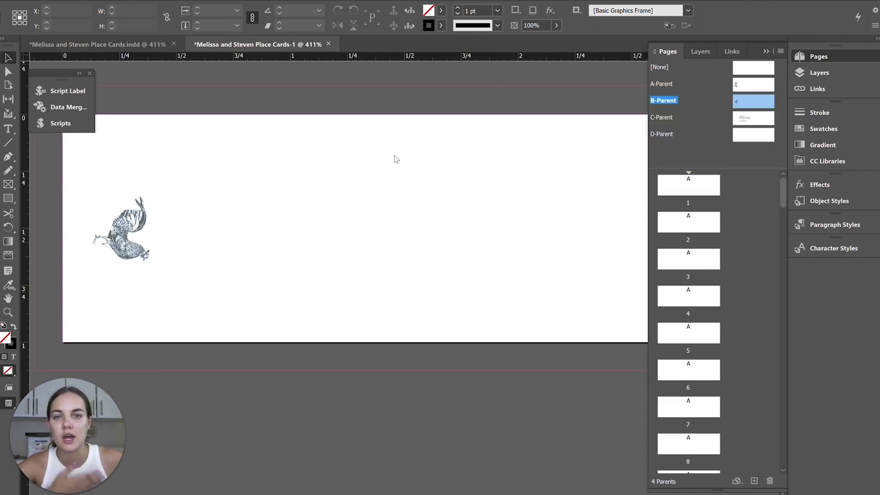
pyautogui.scroll(-5, 607, 348)
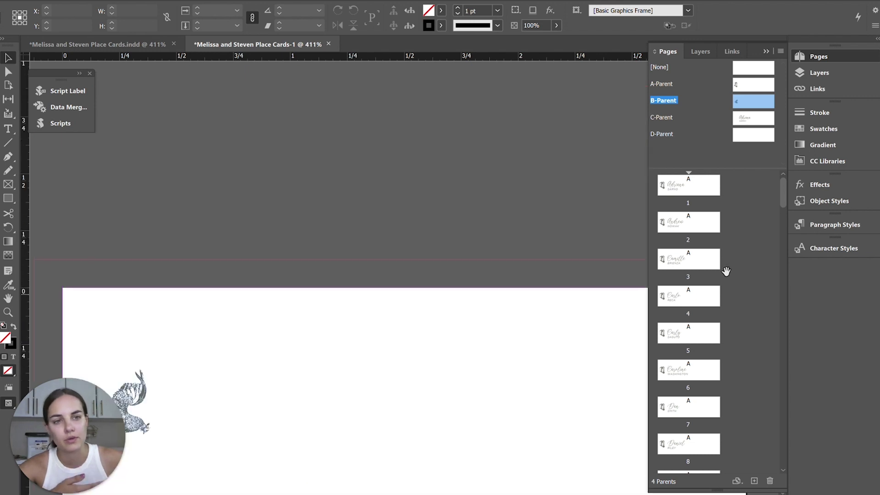
pyautogui.doubleClick(750, 120)
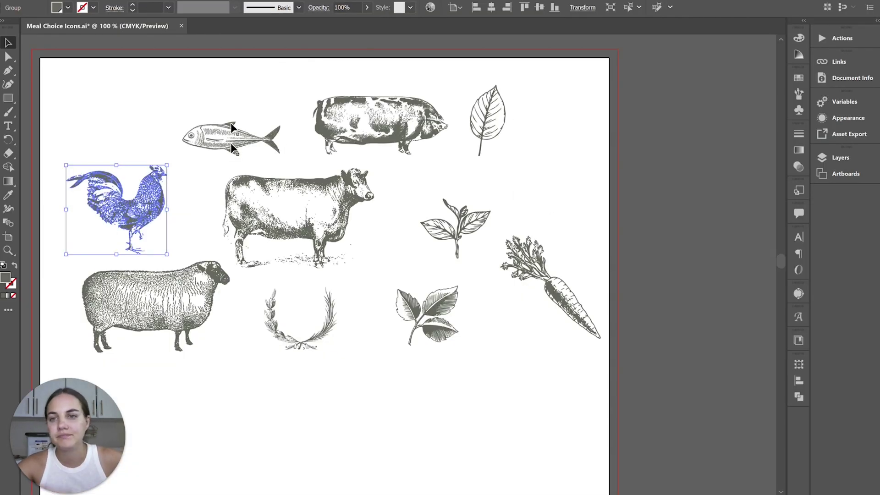
# Paste the fish onto C-Parent, shrink it to icon size, and move it to the left.
pyautogui.click(230, 140)
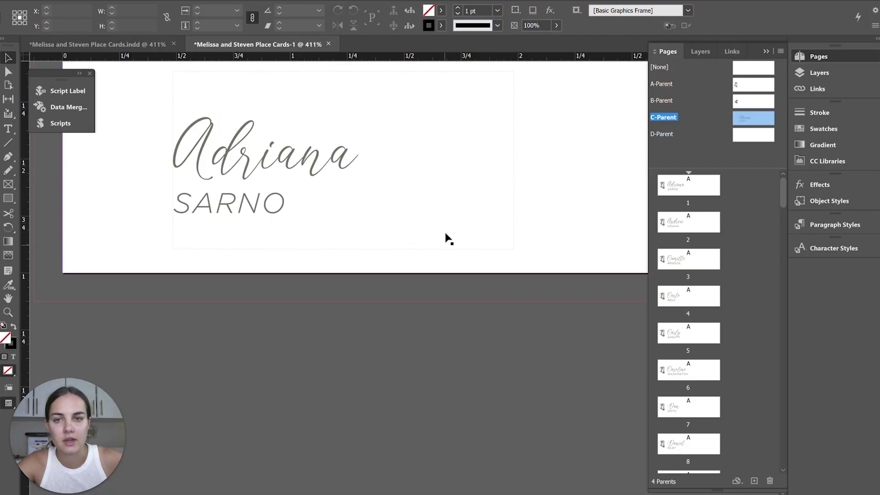
pyautogui.hotkey('ctrl', 'v')
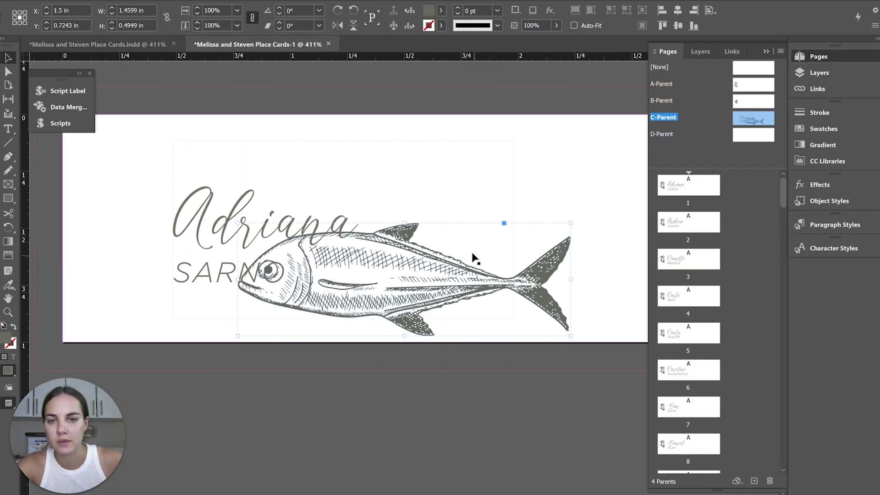
pyautogui.moveTo(569, 221); pyautogui.dragTo(295, 392)
pyautogui.moveTo(290, 319); pyautogui.dragTo(124, 233)
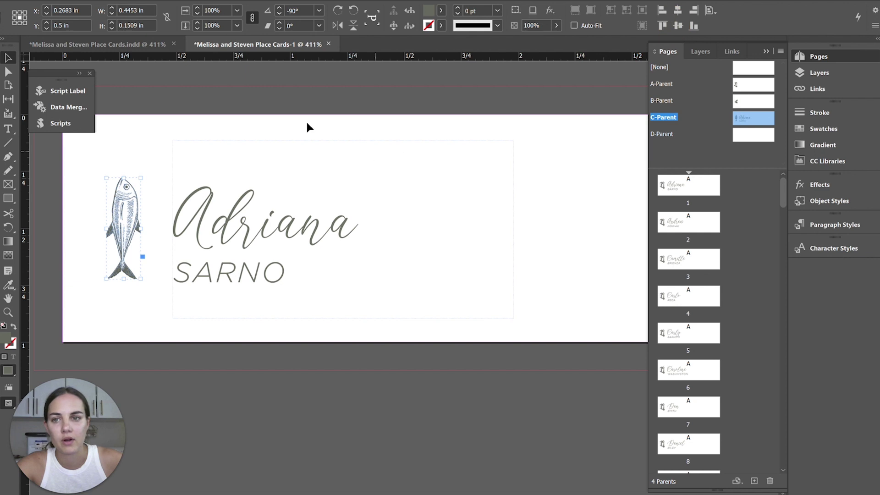
pyautogui.click(252, 95)
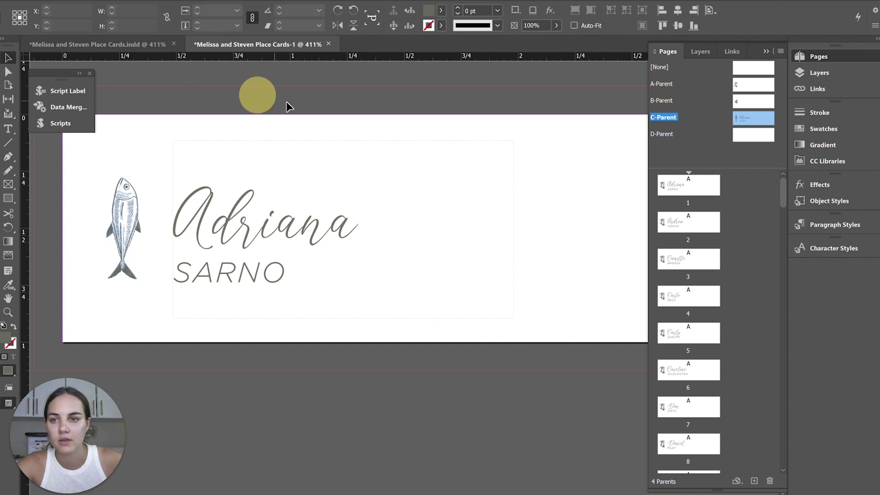
# Delete C-Parent's name text frame, shrink the fish slightly more, and centre it vertically.
pyautogui.click(204, 218)
pyautogui.press('Delete')
pyautogui.click(137, 215)
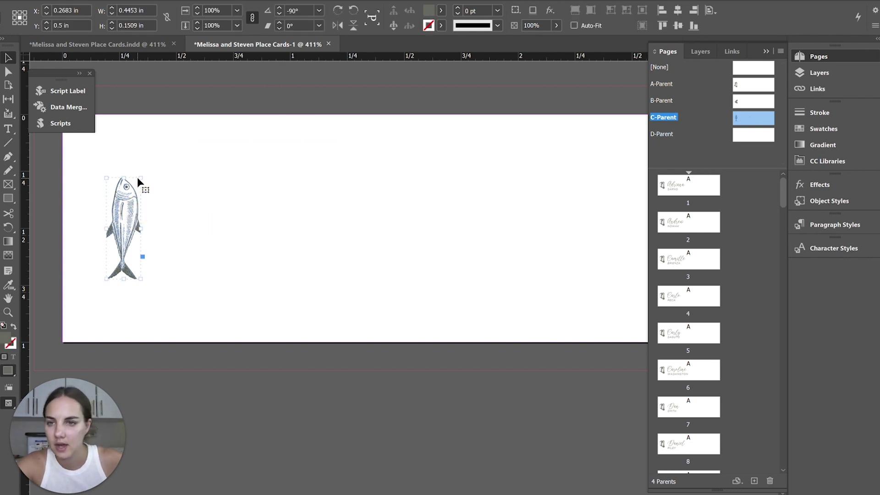
pyautogui.moveTo(140, 179); pyautogui.dragTo(401, 160)
pyautogui.click(678, 25)
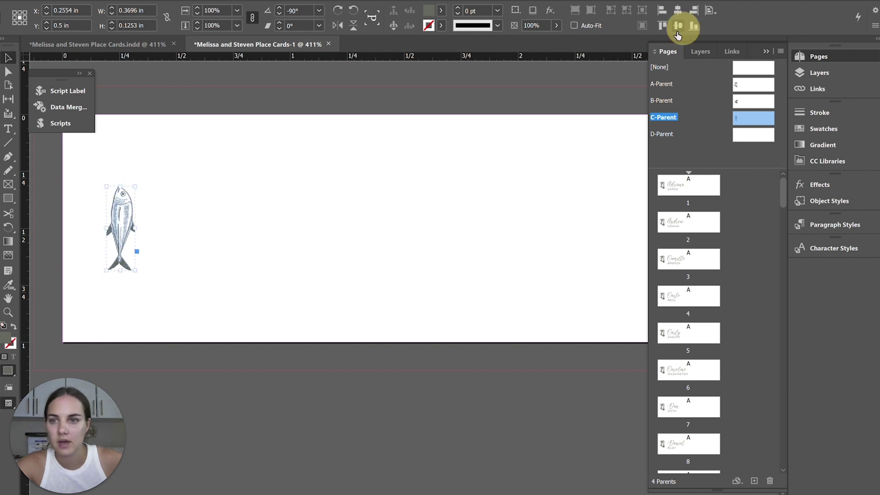
pyautogui.click(404, 130)
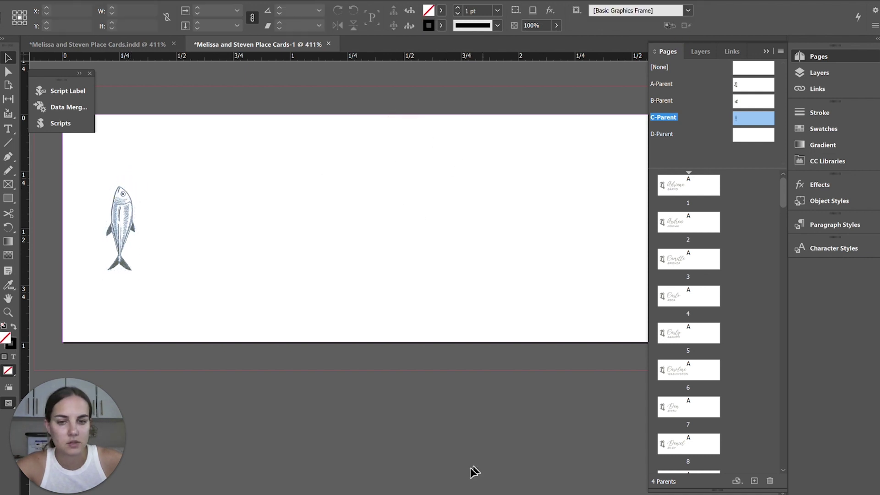
# Check in the spreadsheet where the Fish rows begin and end at C77.
pyautogui.click(413, 459)
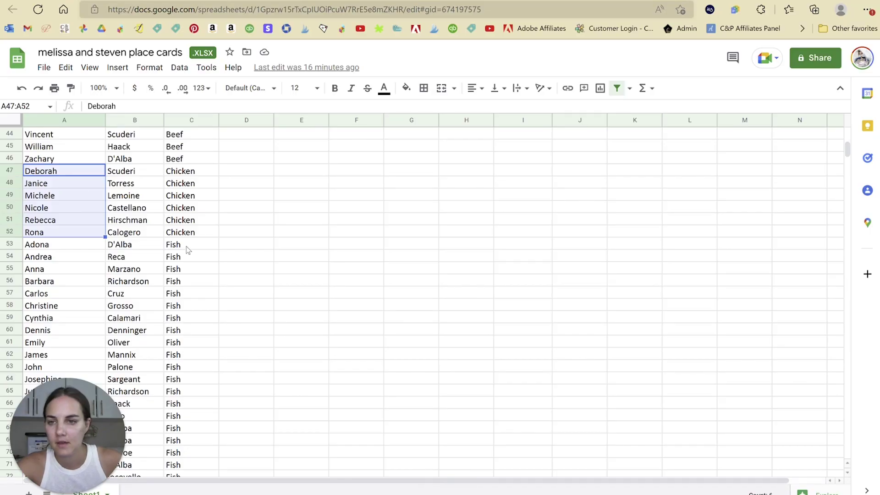
pyautogui.click(203, 248)
pyautogui.scroll(-4, 203, 250)
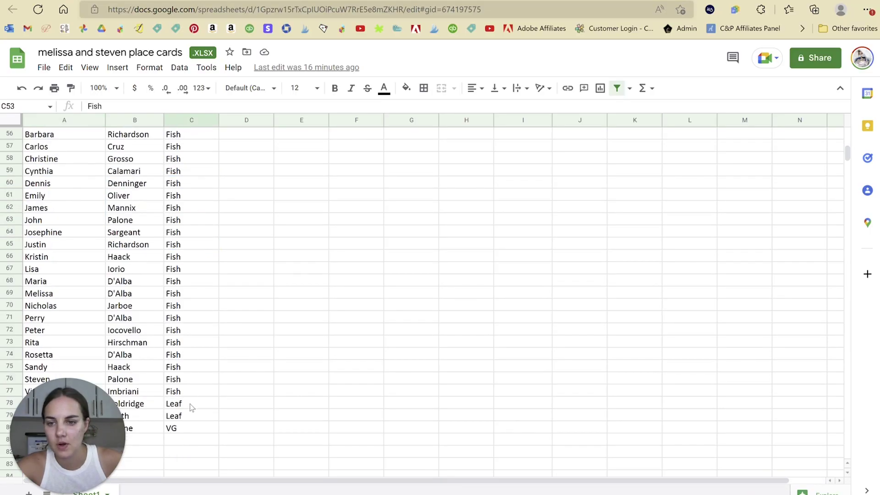
pyautogui.click(196, 392)
pyautogui.scroll(-2, 207, 320)
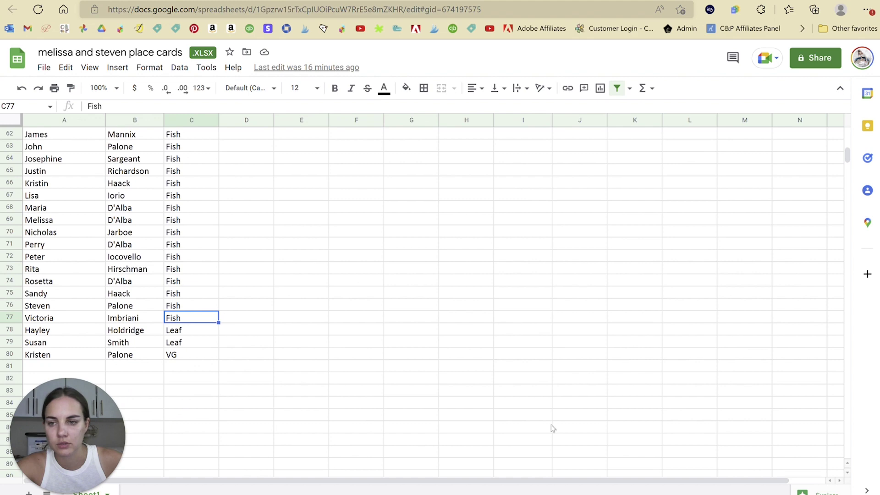
pyautogui.hotkey('alt', 'Tab')
# Apply the fish C-Parent to pages 52 through 76.
pyautogui.scroll(-5, 715, 254)
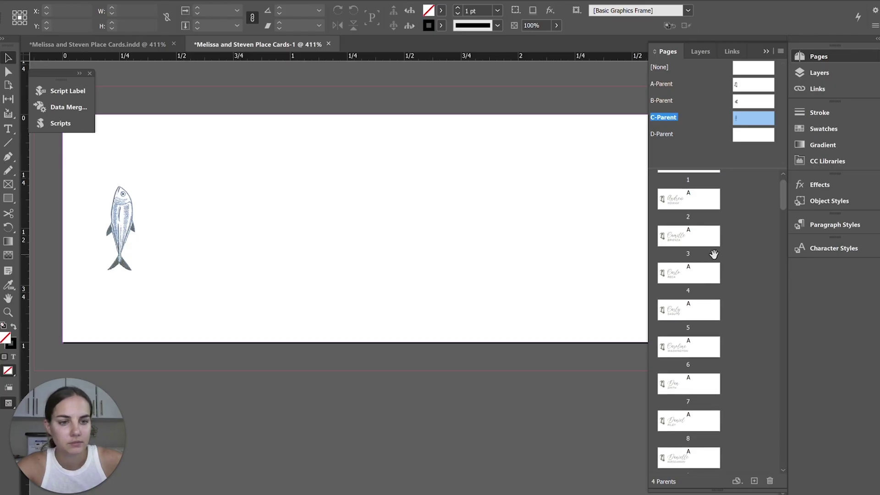
pyautogui.scroll(-5, 716, 258)
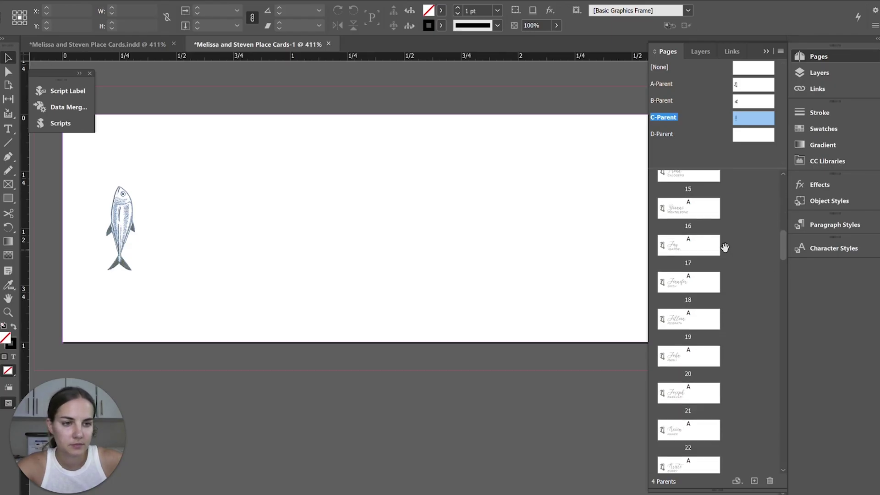
pyautogui.moveTo(778, 245); pyautogui.dragTo(783, 359)
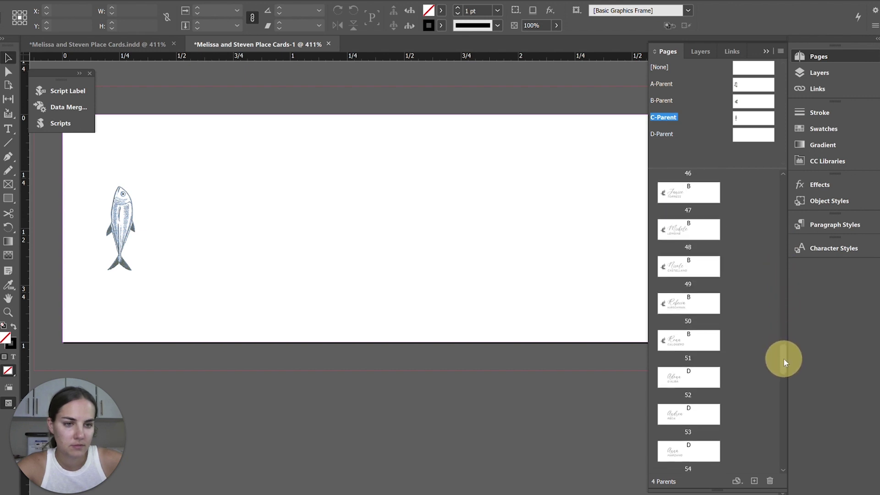
pyautogui.click(677, 345)
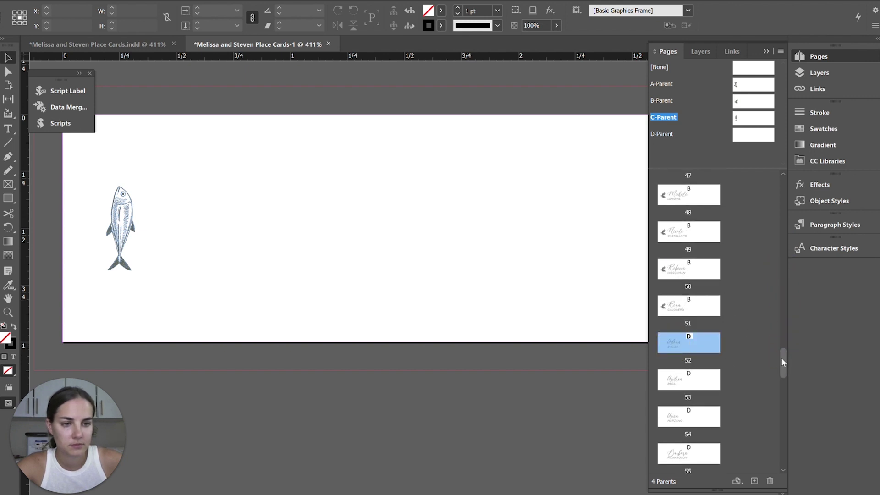
pyautogui.moveTo(781, 357); pyautogui.dragTo(778, 472)
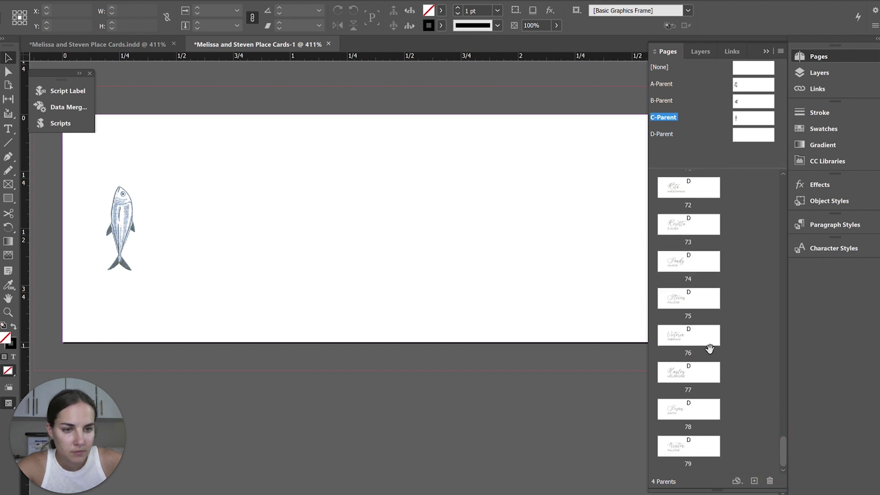
pyautogui.keyDown('shift'); pyautogui.click(672, 338); pyautogui.keyUp('shift')
pyautogui.rightClick(672, 337)
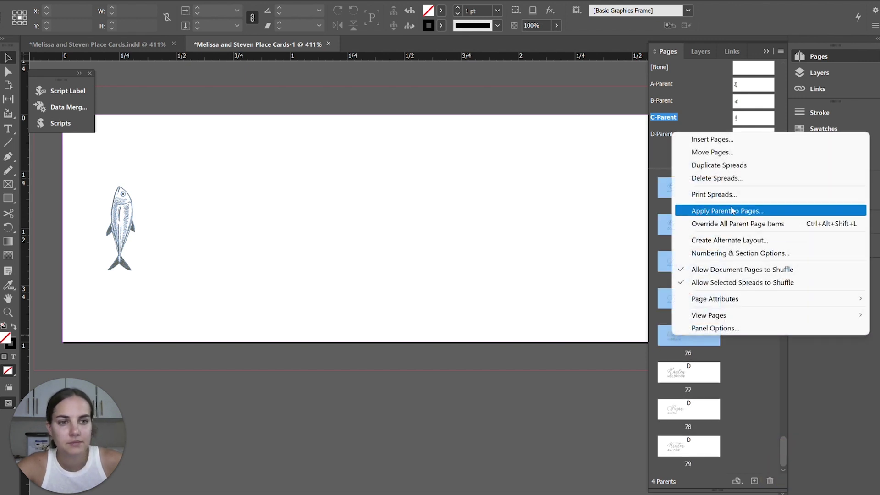
pyautogui.click(730, 210)
pyautogui.click(468, 239)
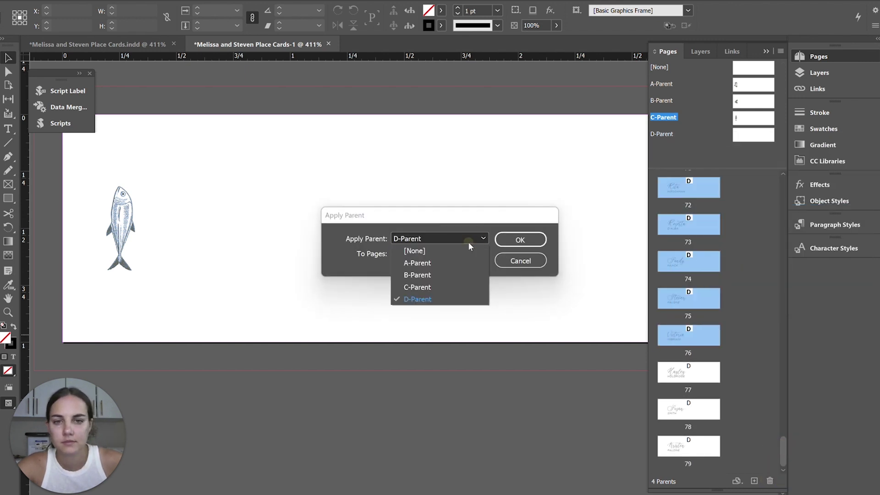
pyautogui.click(425, 287)
pyautogui.click(516, 239)
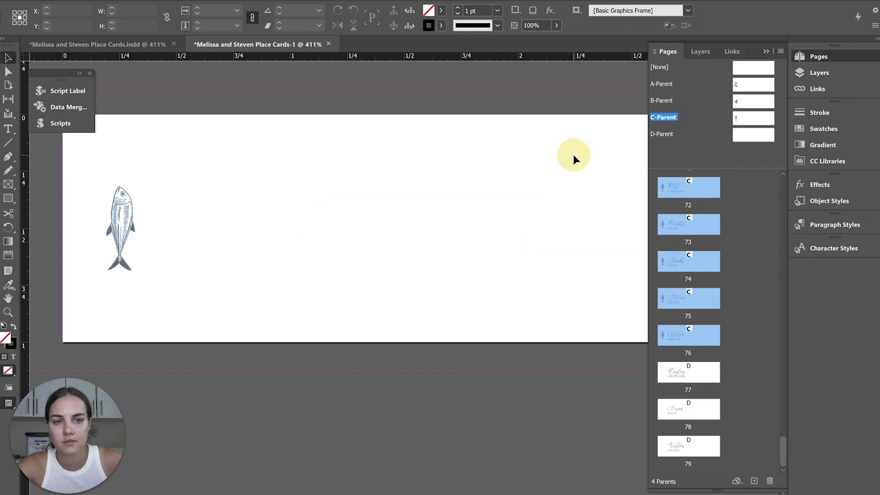
pyautogui.click(756, 302)
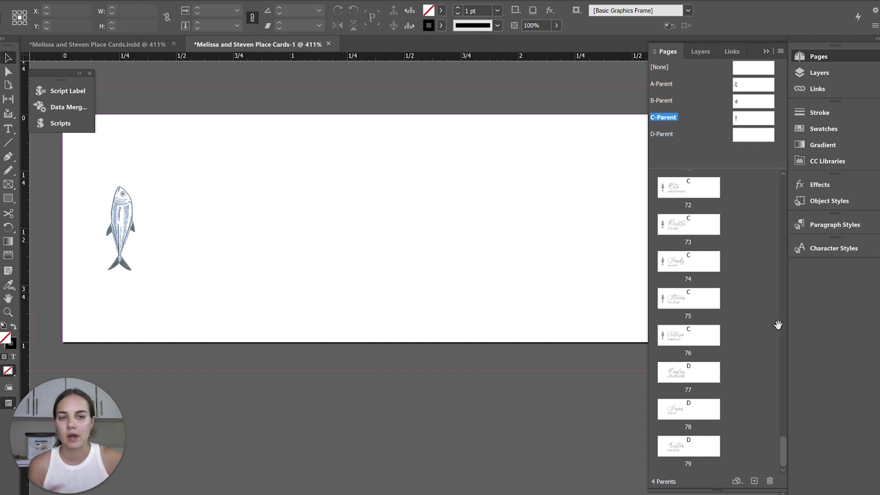
# Undo an accidentally added parent page and select the last card, page 79.
pyautogui.click(755, 481)
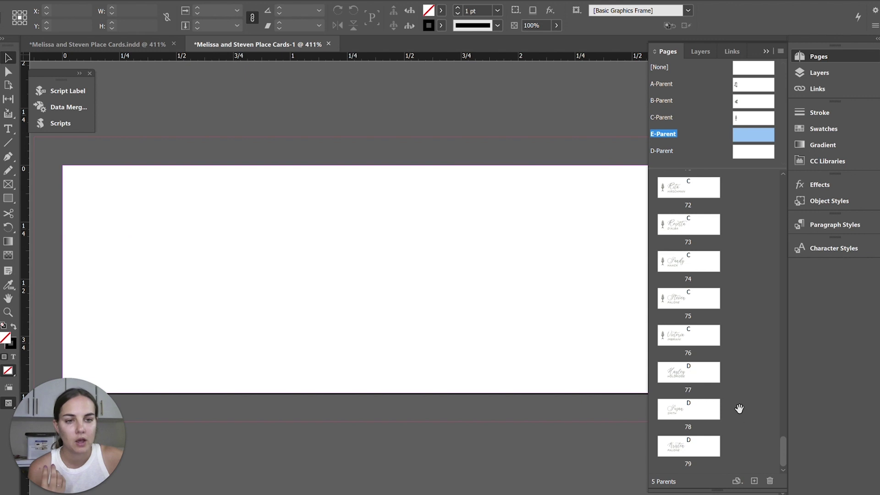
pyautogui.hotkey('ctrl', 'z')
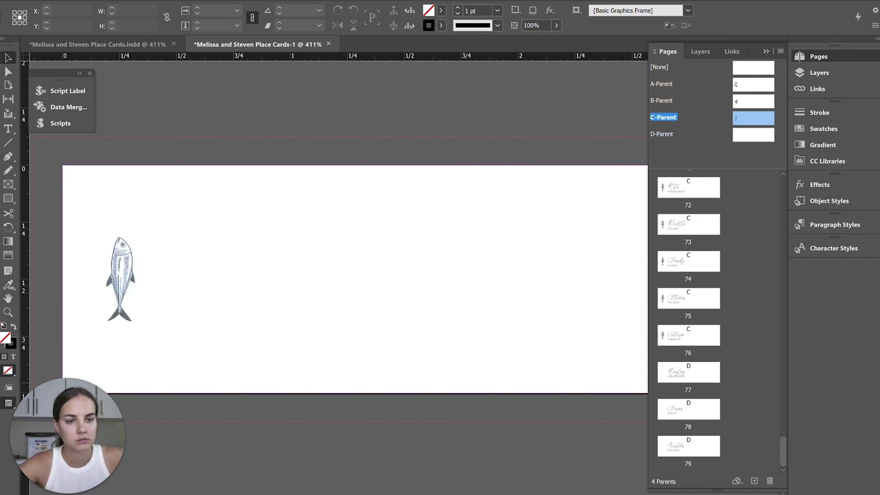
pyautogui.moveTo(695, 454); pyautogui.dragTo(767, 471)
# Add page 80 with the cow A-Parent, then go to page 77 and select the leaf illustration.
pyautogui.click(754, 482)
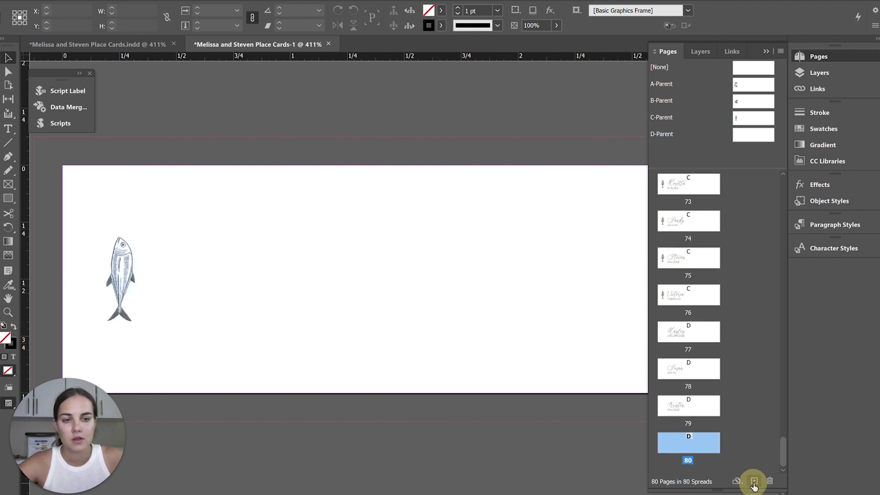
pyautogui.rightClick(685, 442)
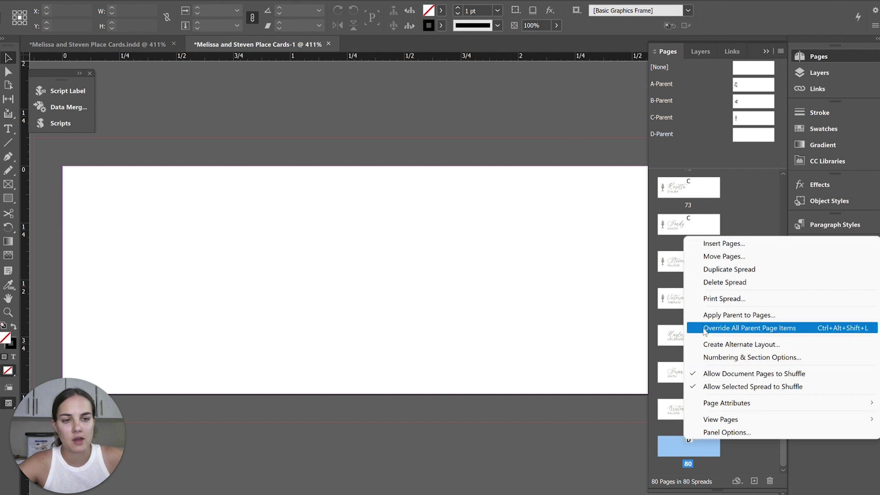
pyautogui.click(715, 312)
pyautogui.click(419, 239)
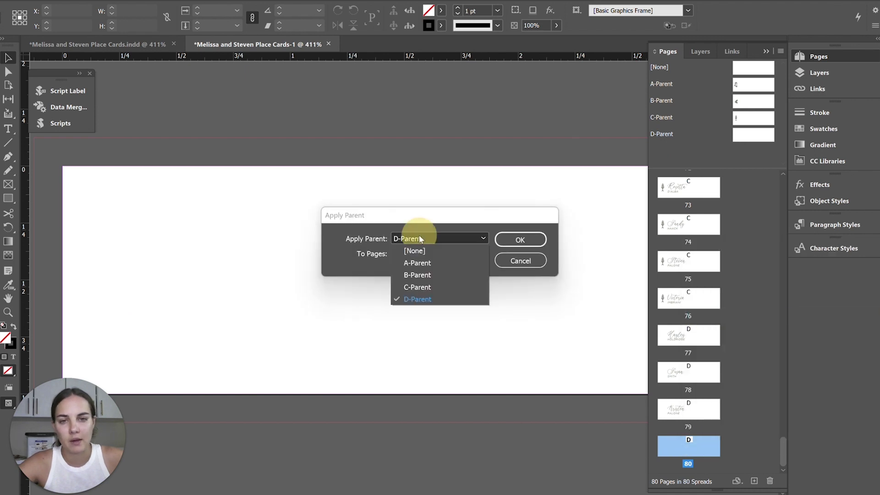
pyautogui.click(408, 262)
pyautogui.click(527, 246)
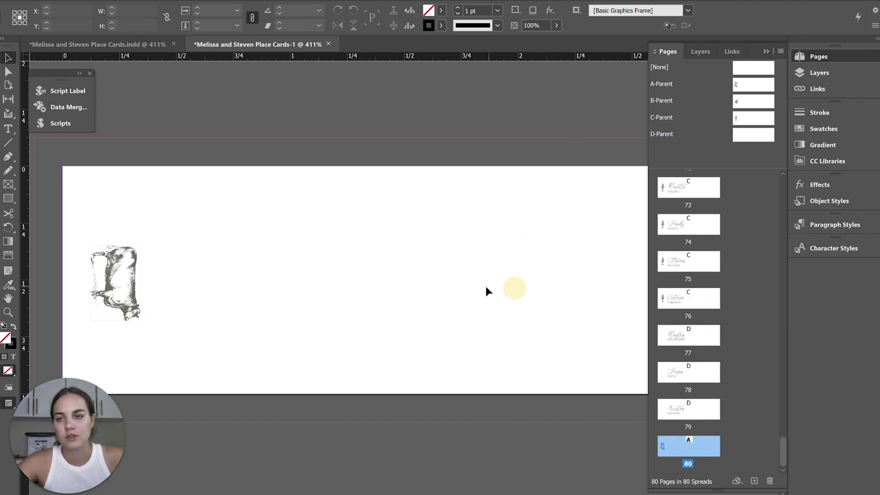
pyautogui.doubleClick(684, 341)
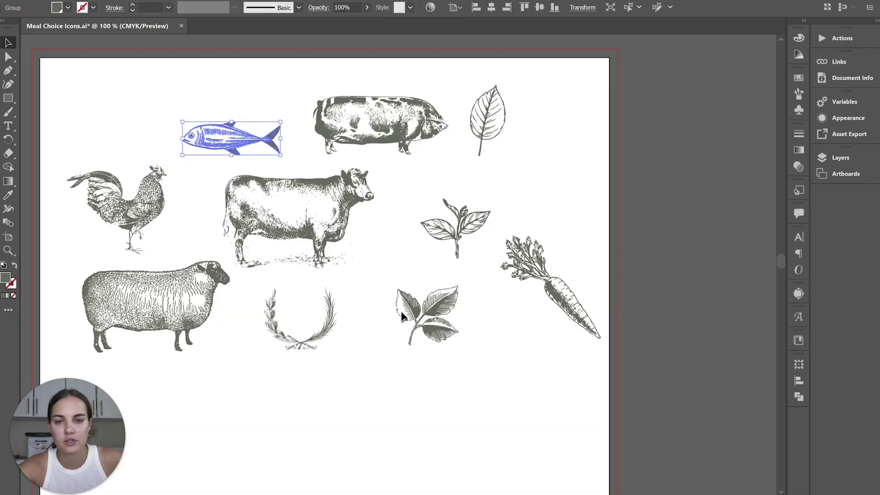
pyautogui.click(456, 308)
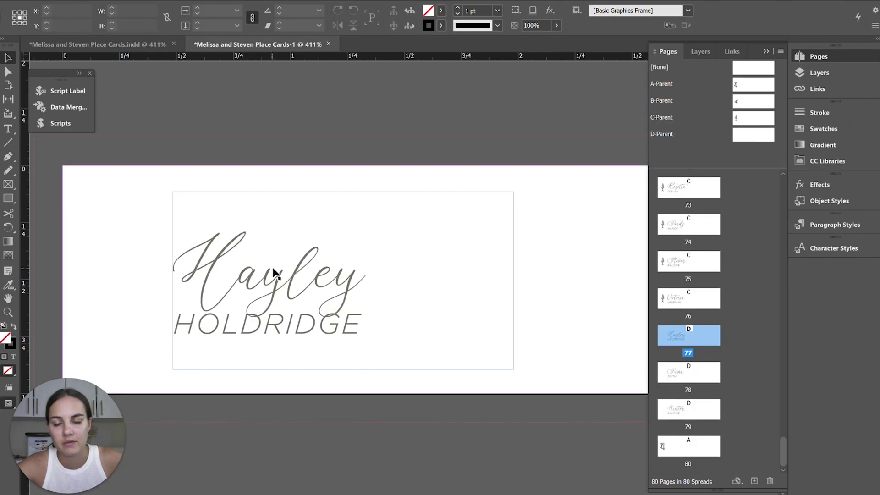
# Paste the leaf onto page 77, scaled to icon size and vertically centred left of the name.
pyautogui.hotkey('ctrl', 'v')
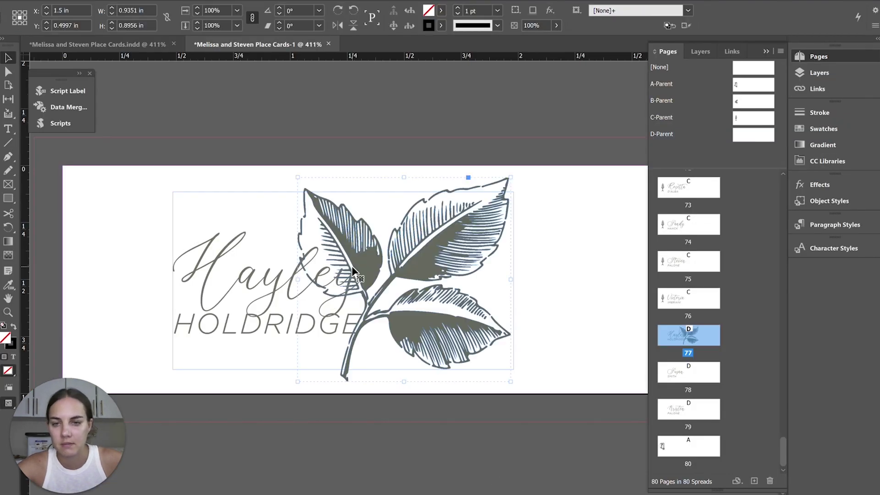
pyautogui.moveTo(509, 176); pyautogui.dragTo(352, 414)
pyautogui.moveTo(329, 371); pyautogui.dragTo(133, 292)
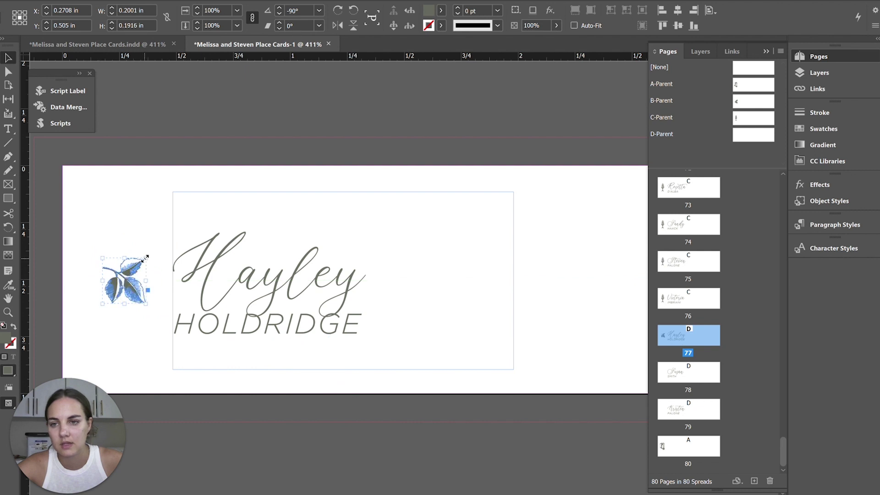
pyautogui.moveTo(145, 258); pyautogui.dragTo(153, 251)
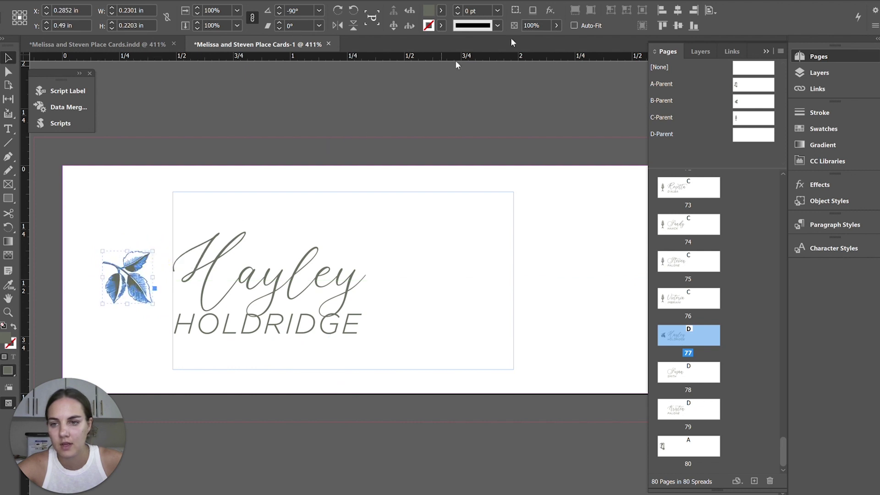
pyautogui.click(678, 26)
pyautogui.press('Left')
pyautogui.press('Left')
pyautogui.press('Left')
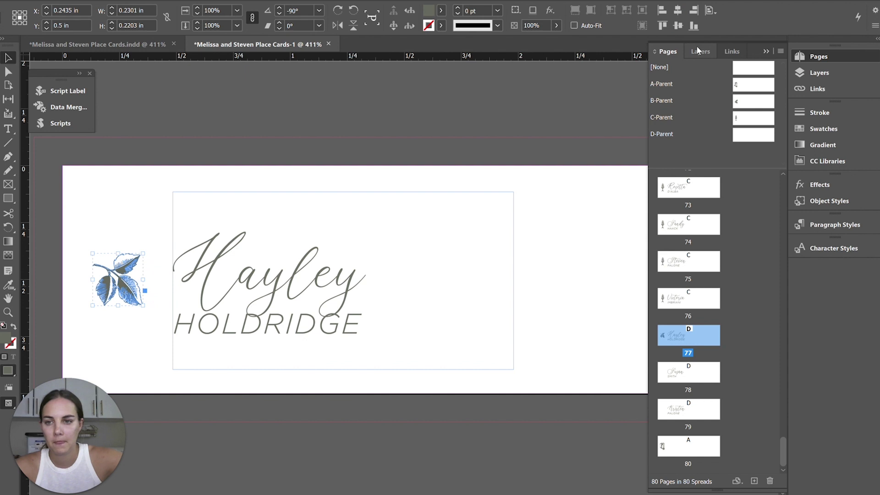
# Paste the leaf in the same position on page 78, then move on to page 79.
pyautogui.doubleClick(690, 372)
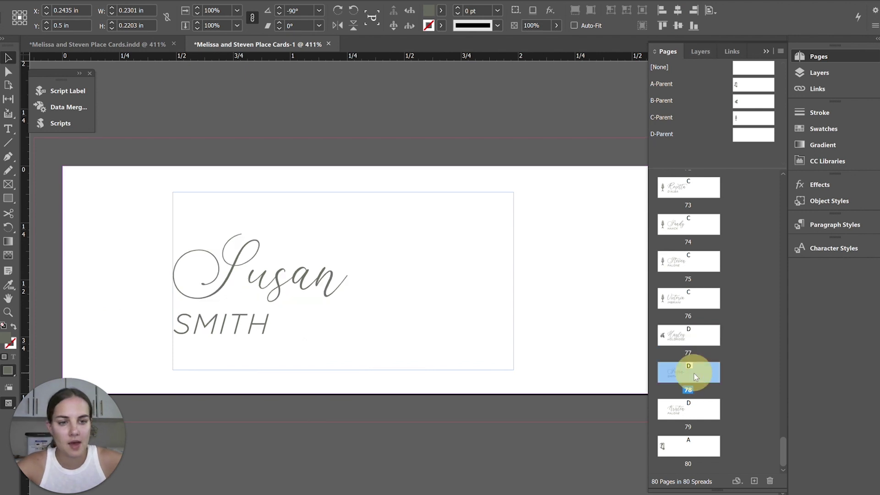
pyautogui.hotkey('ctrl', 'alt', 'shift', 'v')
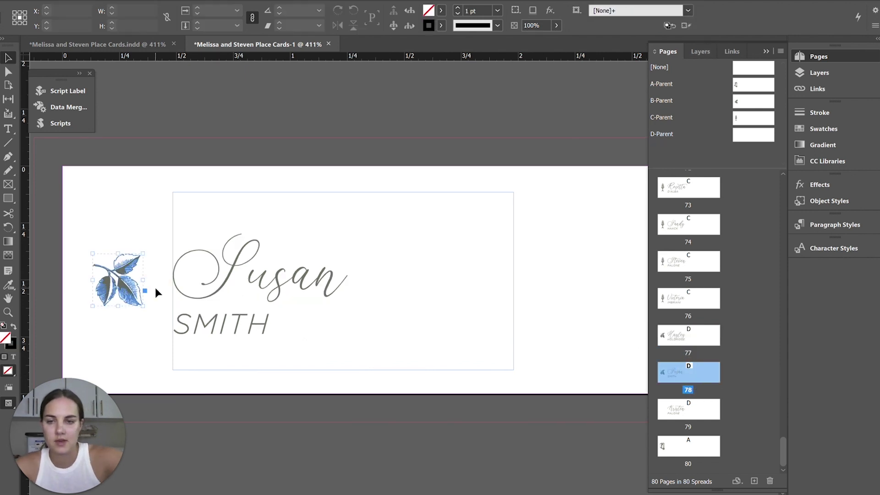
pyautogui.click(150, 226)
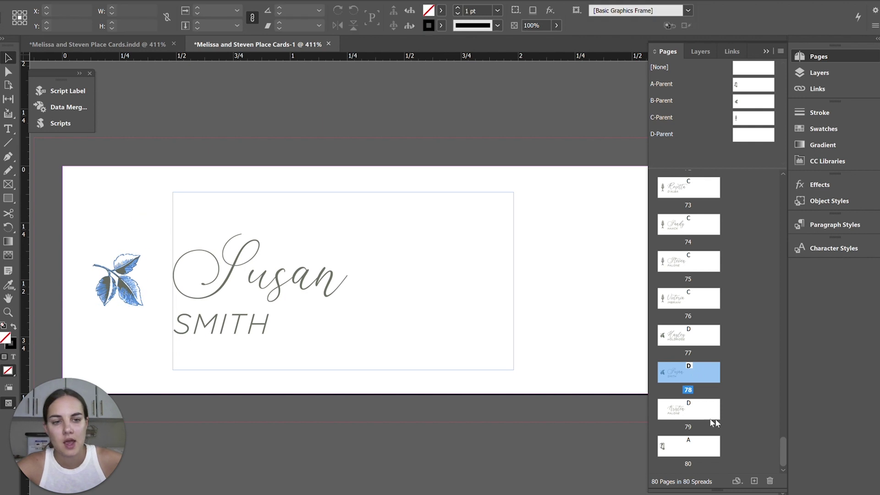
pyautogui.doubleClick(705, 418)
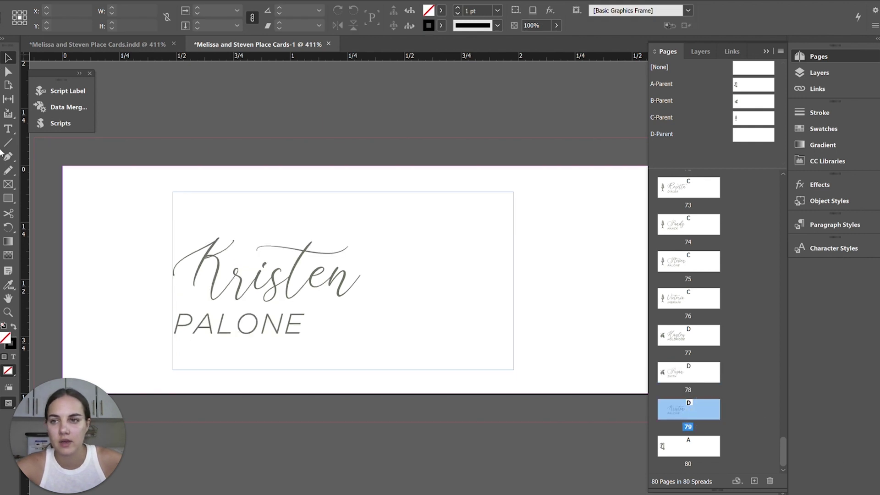
# Create a 'VG' text frame left of the name in C=55 M=41 Y=54 K=12 grey Gotham Light.
pyautogui.click(8, 129)
pyautogui.moveTo(85, 256); pyautogui.dragTo(158, 320)
pyautogui.write('VG')
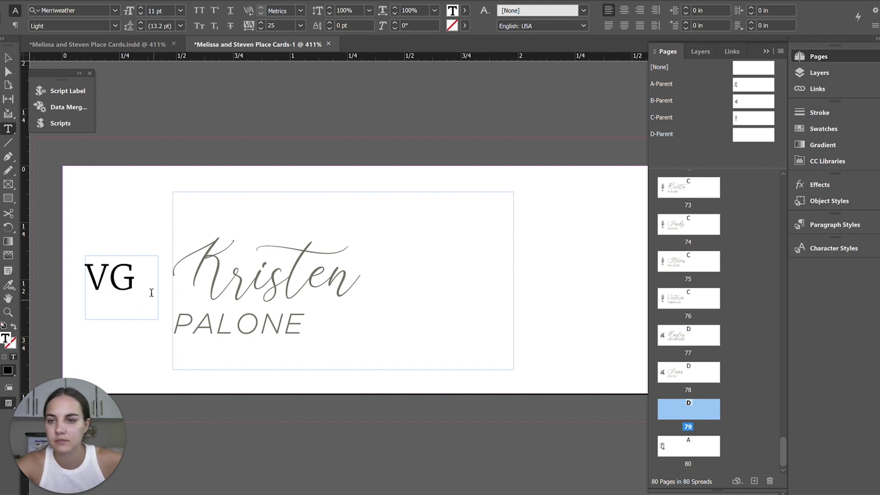
pyautogui.moveTo(151, 289); pyautogui.dragTo(95, 226)
pyautogui.click(465, 11)
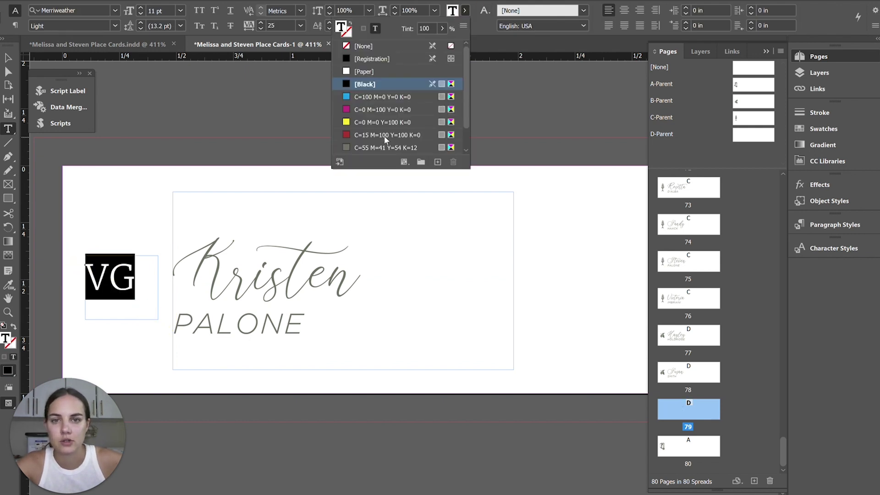
pyautogui.click(372, 146)
pyautogui.click(69, 10)
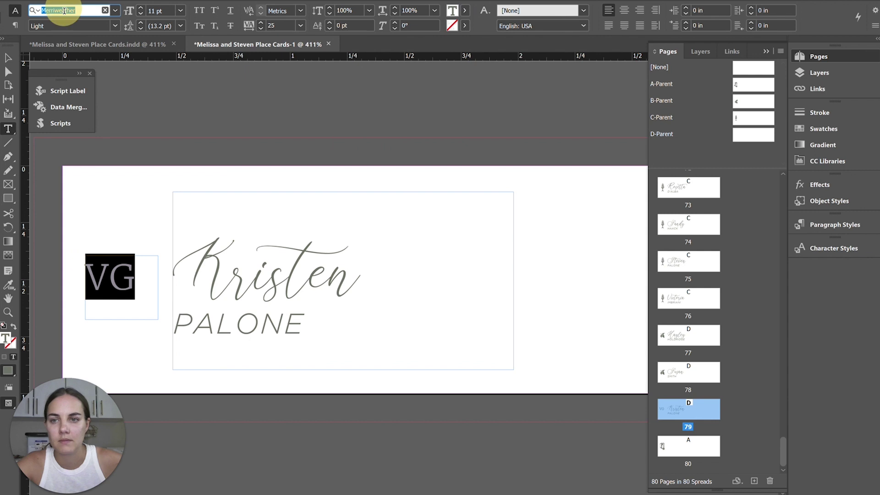
pyautogui.write('goth')
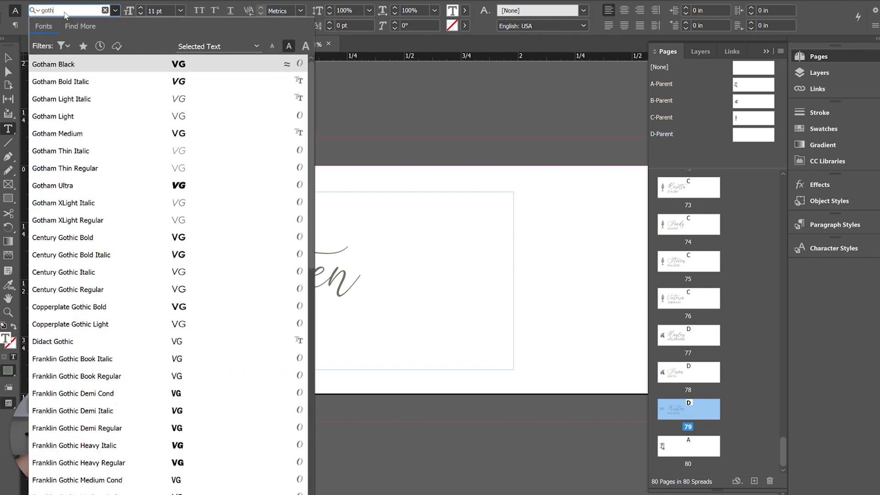
pyautogui.click(65, 114)
# Rotate the VG frame -90°, vertically centre it beside the name, and centre-align its text.
pyautogui.press('Escape')
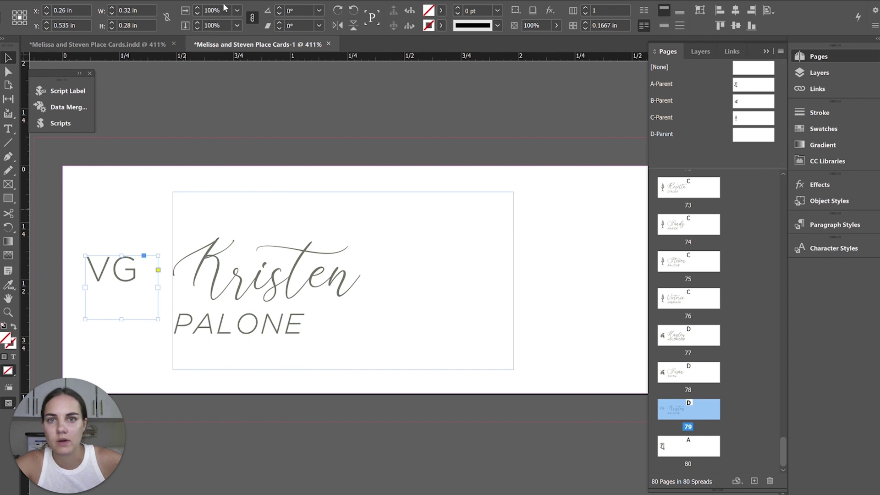
pyautogui.click(337, 10)
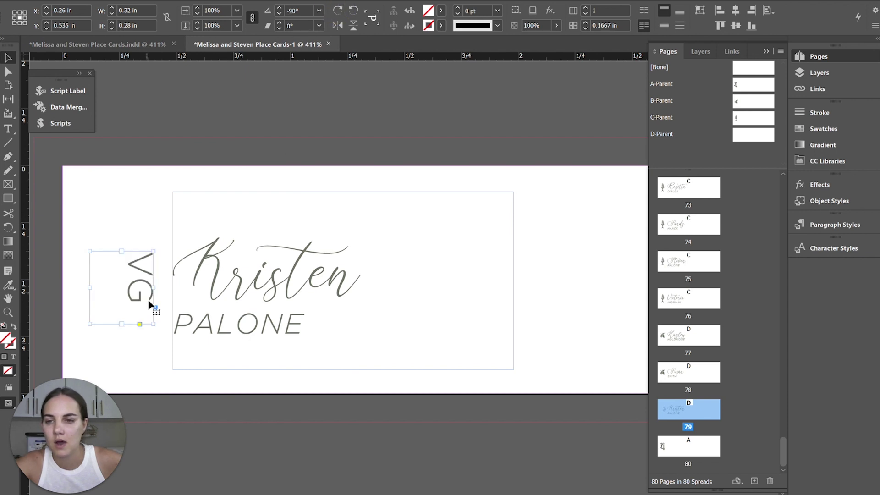
pyautogui.moveTo(143, 298); pyautogui.dragTo(122, 301)
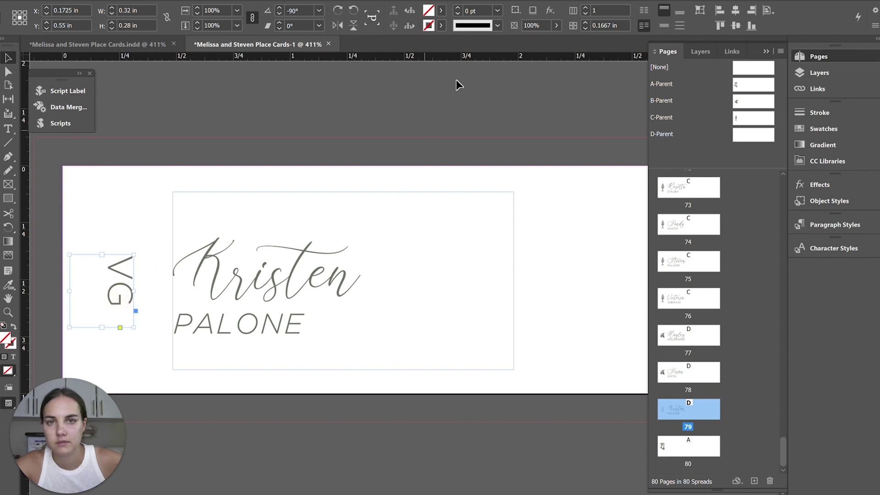
pyautogui.click(736, 25)
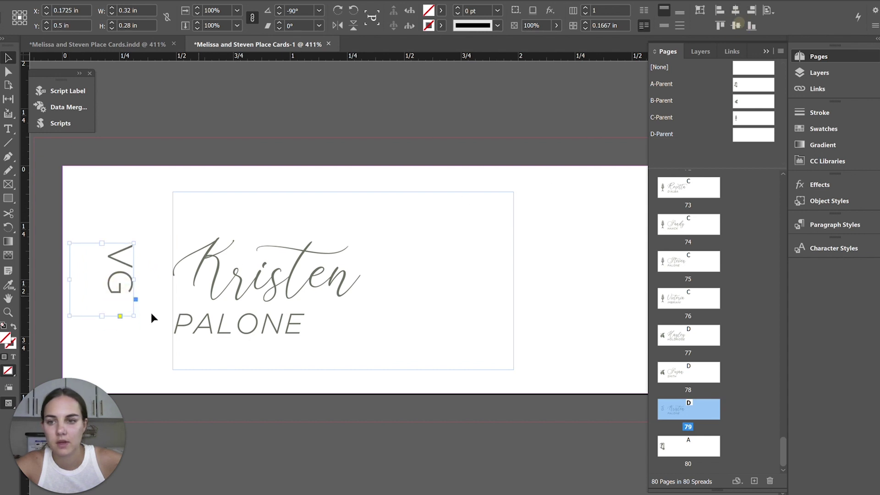
pyautogui.doubleClick(121, 277)
pyautogui.hotkey('ctrl', 'a')
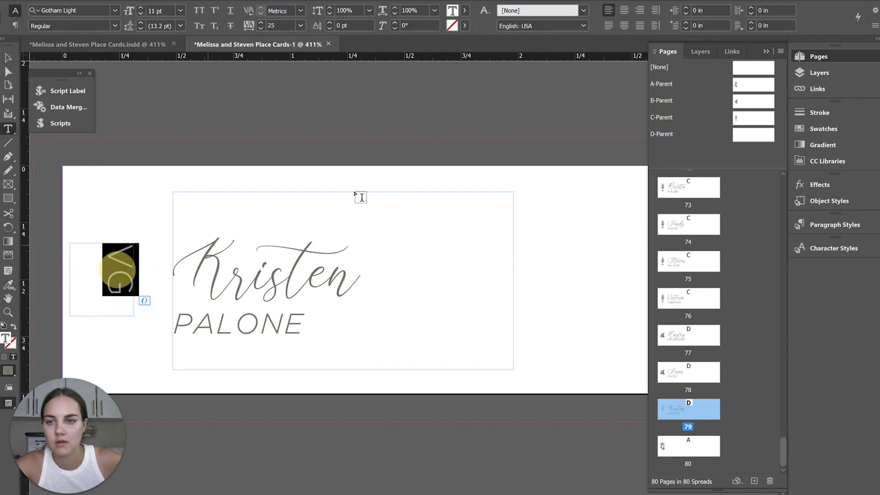
pyautogui.click(625, 10)
pyautogui.click(120, 280)
pyautogui.click(6, 59)
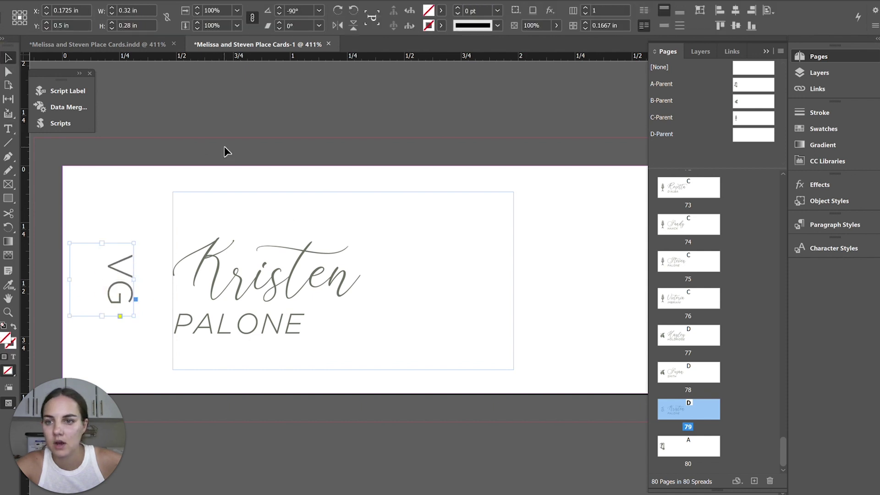
pyautogui.click(274, 157)
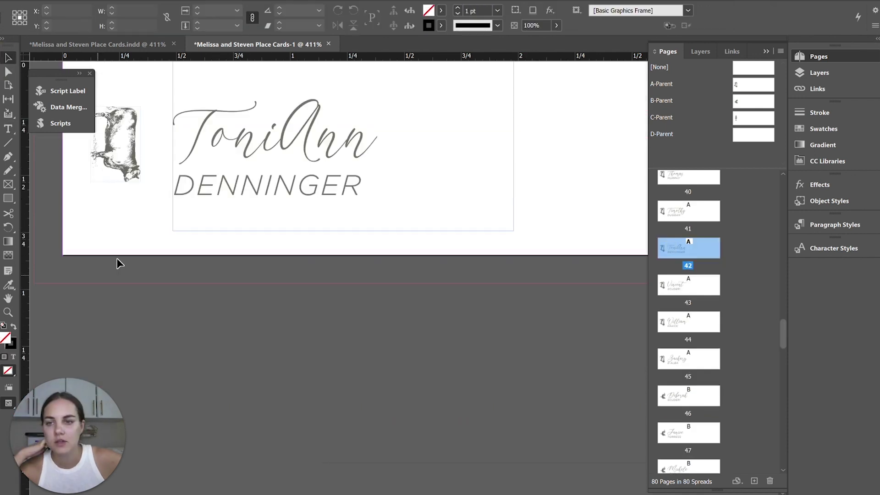
# Scroll through the merged pages and view the page 51 card.
pyautogui.scroll(-5, 180, 233)
pyautogui.scroll(-10, 182, 237)
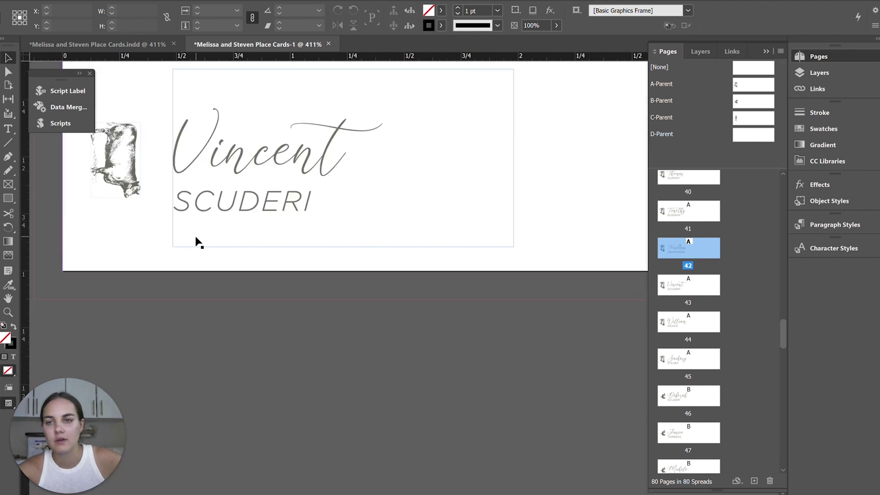
pyautogui.scroll(-10, 279, 265)
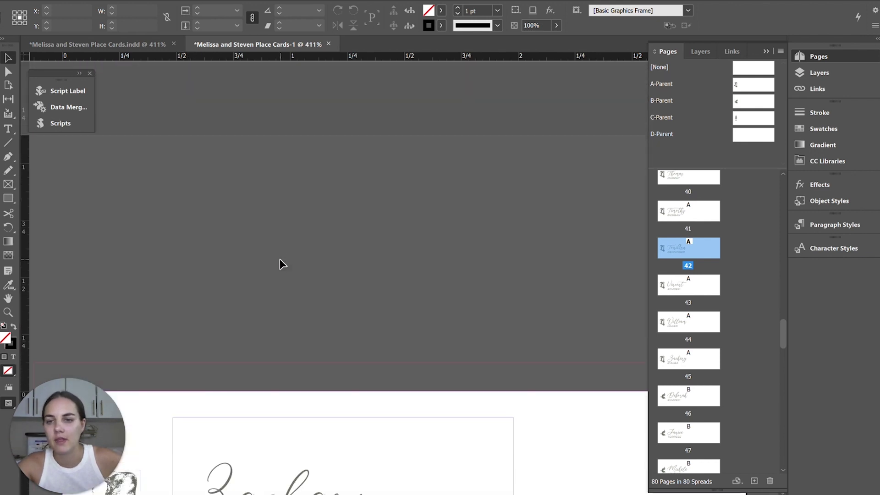
pyautogui.scroll(-5, 312, 257)
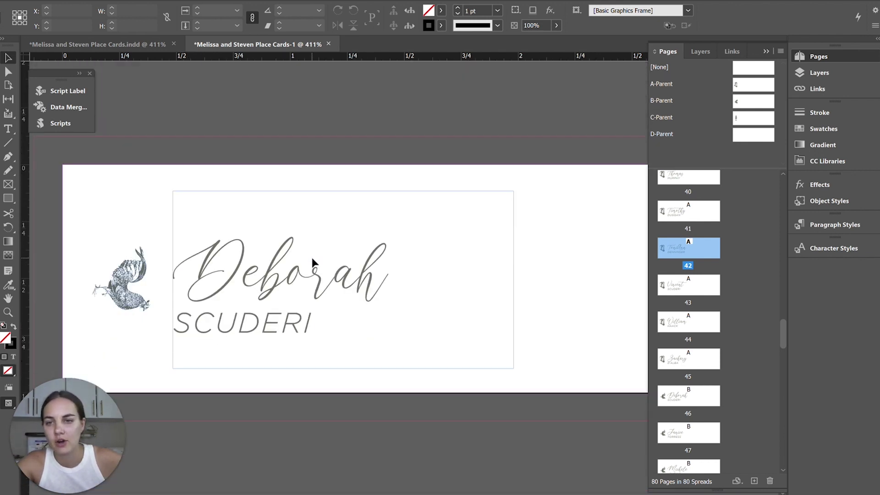
pyautogui.scroll(-5, 438, 254)
pyautogui.scroll(-1, 439, 254)
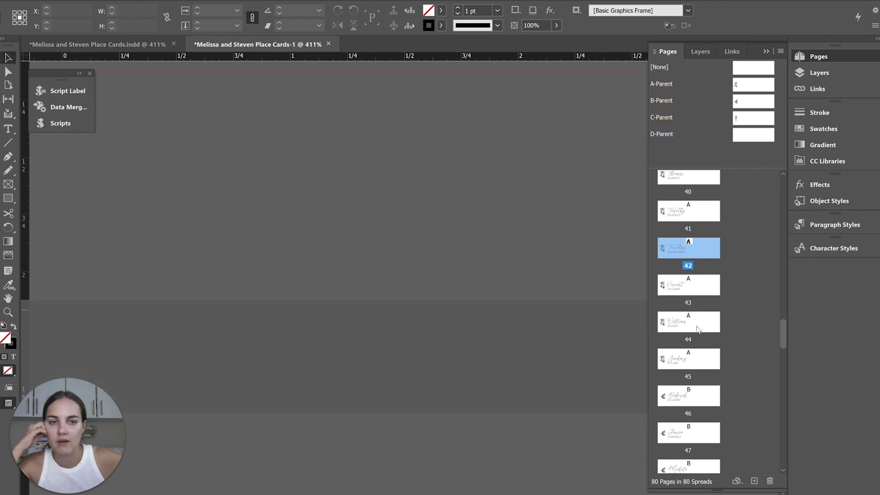
pyautogui.scroll(-5, 696, 403)
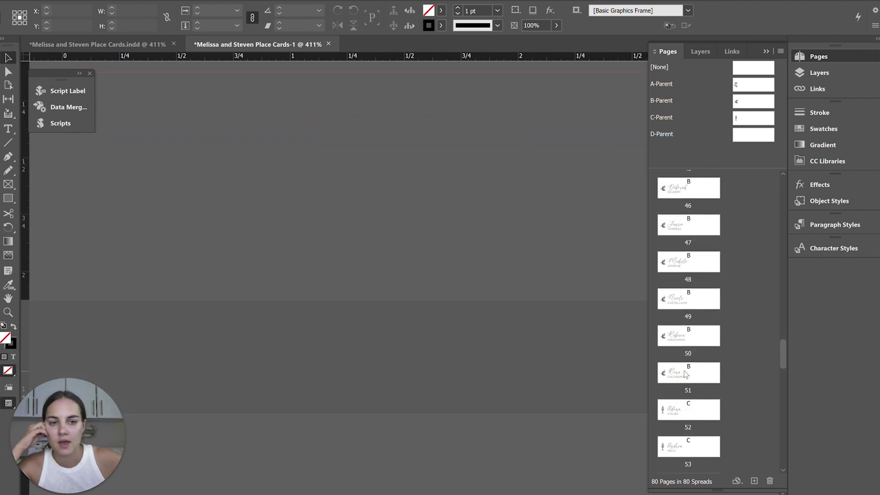
pyautogui.click(685, 374)
pyautogui.doubleClick(676, 372)
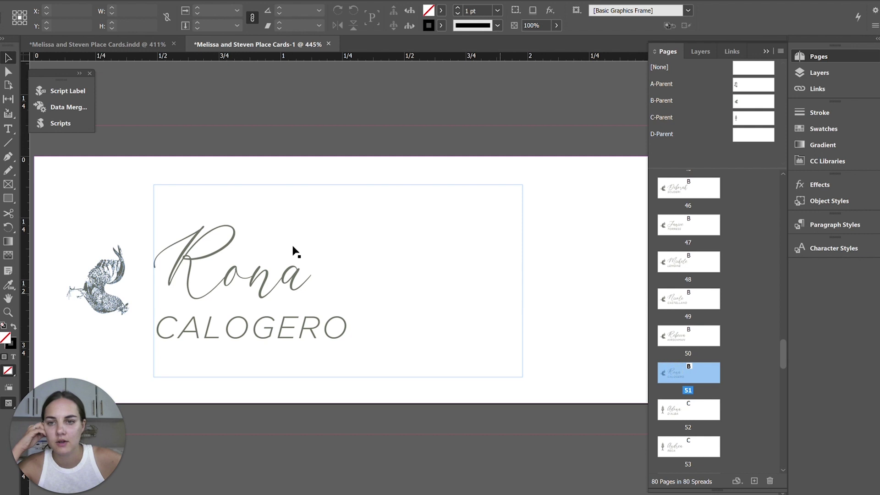
# Check the page 76 card, then view page 80, the blank card with only the cow icon.
pyautogui.scroll(-8, 251, 216)
pyautogui.scroll(-3, 351, 210)
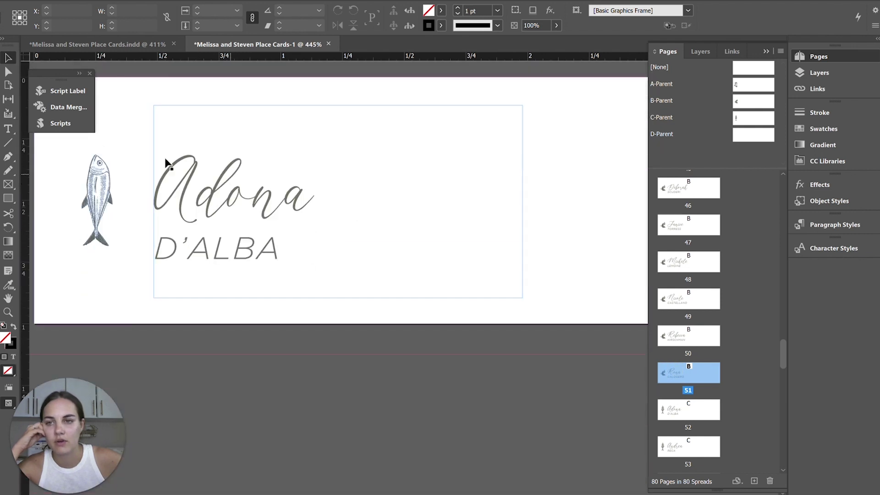
pyautogui.scroll(-10, 725, 401)
pyautogui.click(778, 483)
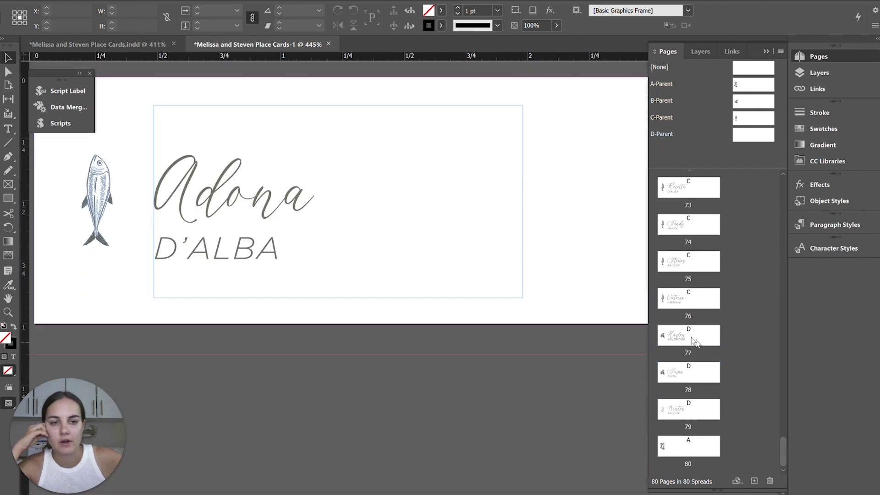
pyautogui.doubleClick(678, 298)
pyautogui.scroll(-1, 225, 265)
pyautogui.scroll(-10, 225, 265)
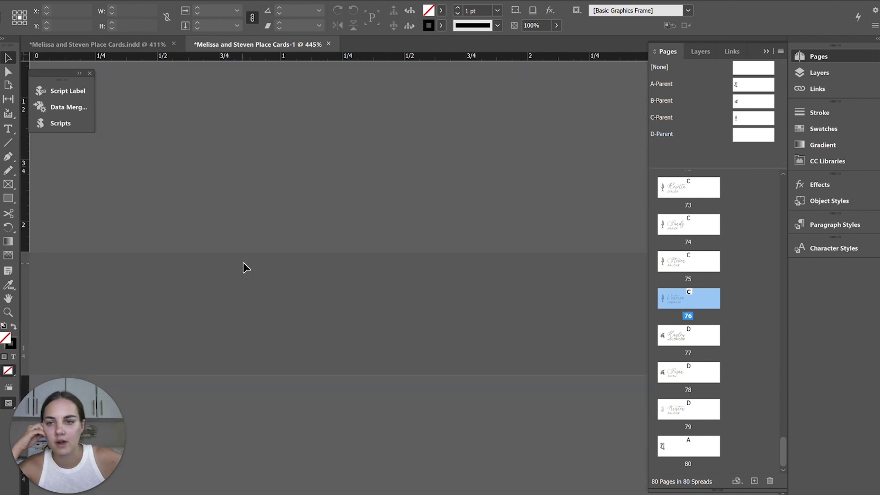
pyautogui.scroll(-10, 270, 266)
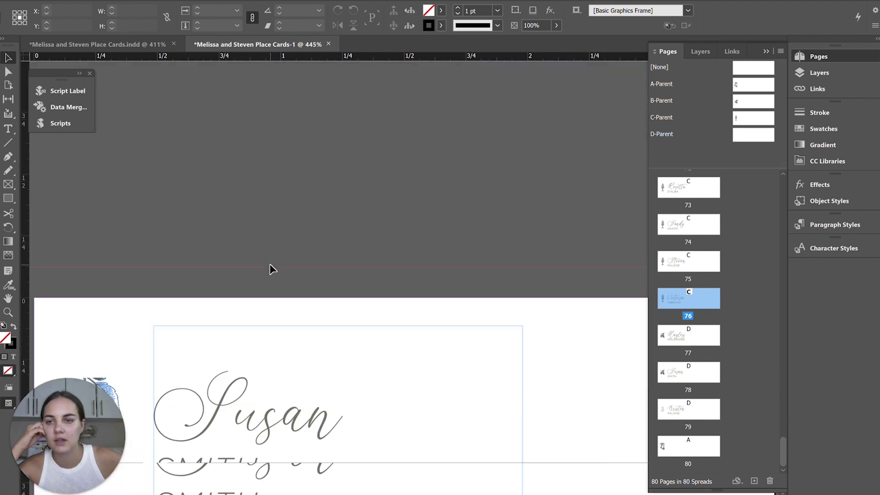
pyautogui.scroll(-8, 399, 224)
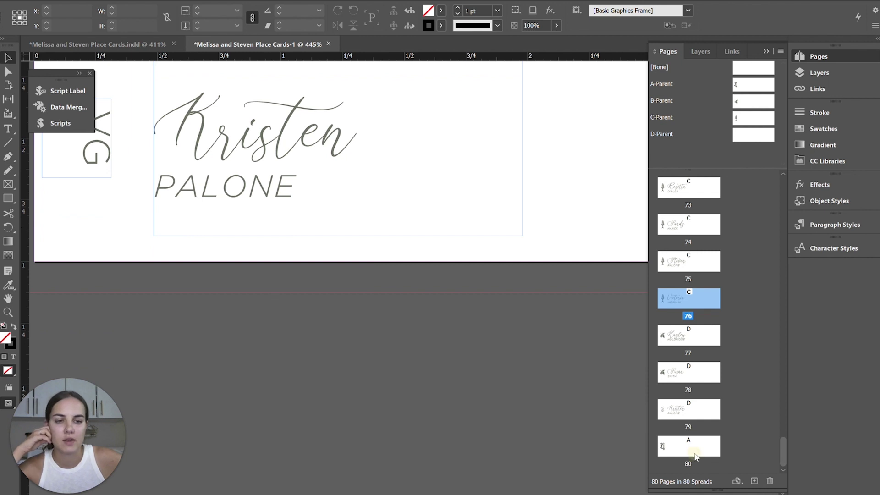
pyautogui.doubleClick(690, 448)
pyautogui.scroll(2, 253, 331)
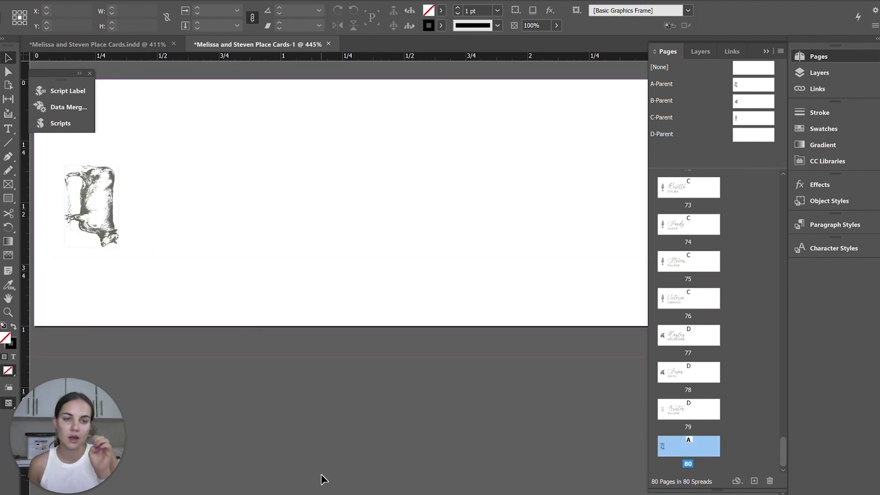
pyautogui.scroll(2, 337, 238)
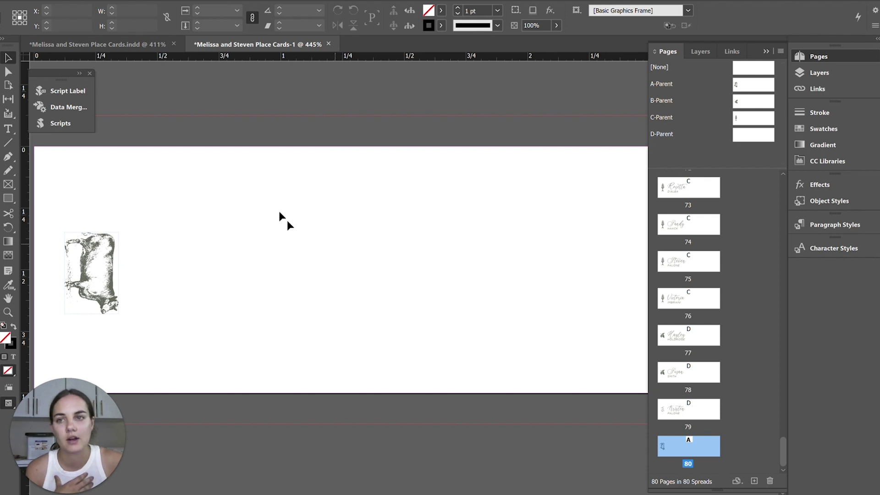
pyautogui.click(122, 43)
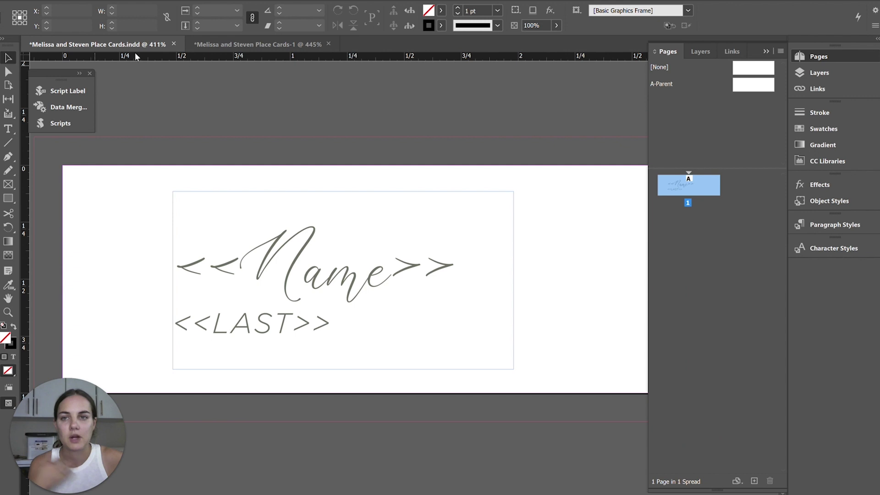
pyautogui.click(216, 43)
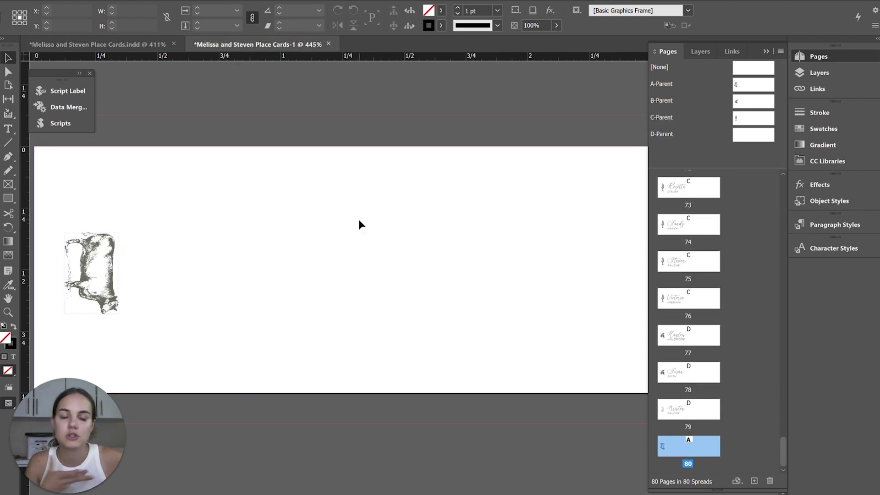